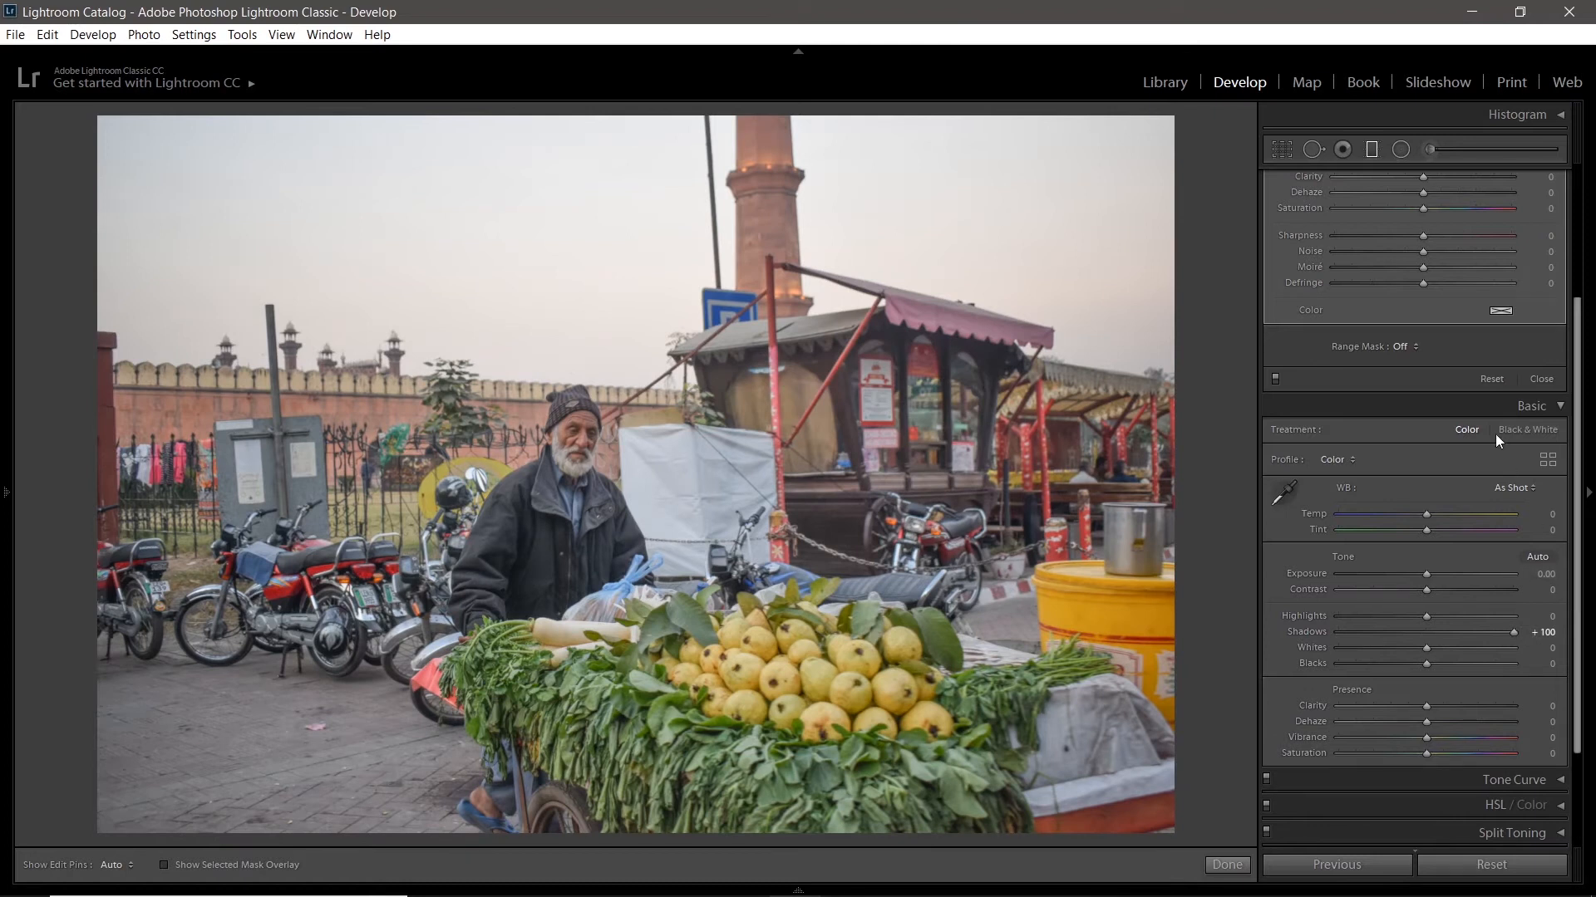
# - Move the graduated filter down over the fruit cart and delete it
pyautogui.scroll(5, 1582, 405)
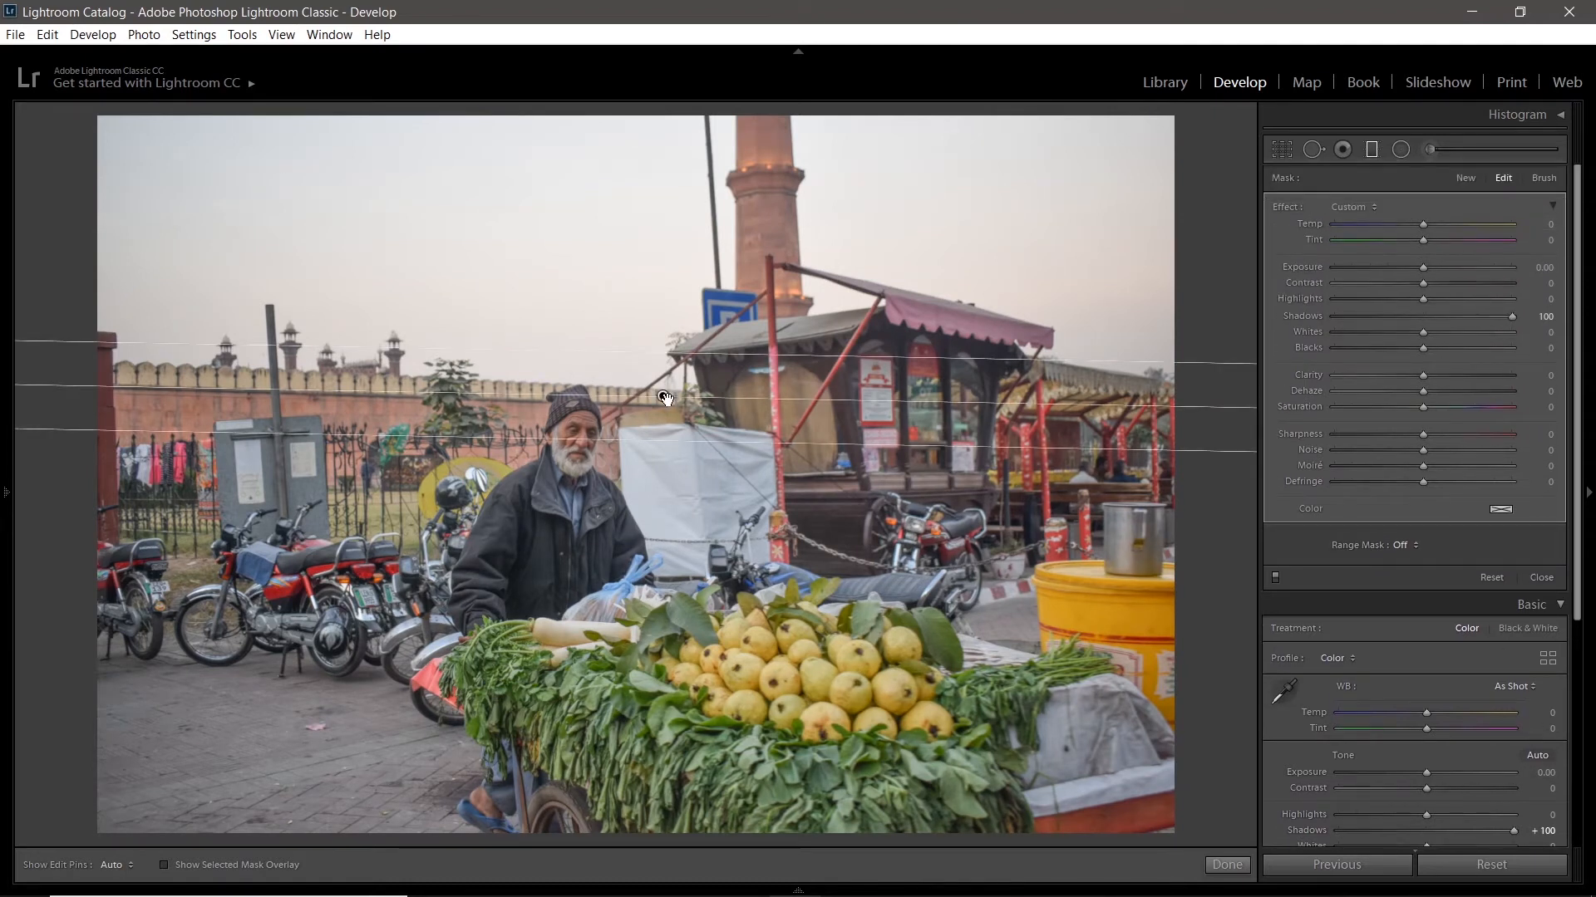
pyautogui.moveTo(664, 397); pyautogui.dragTo(673, 666)
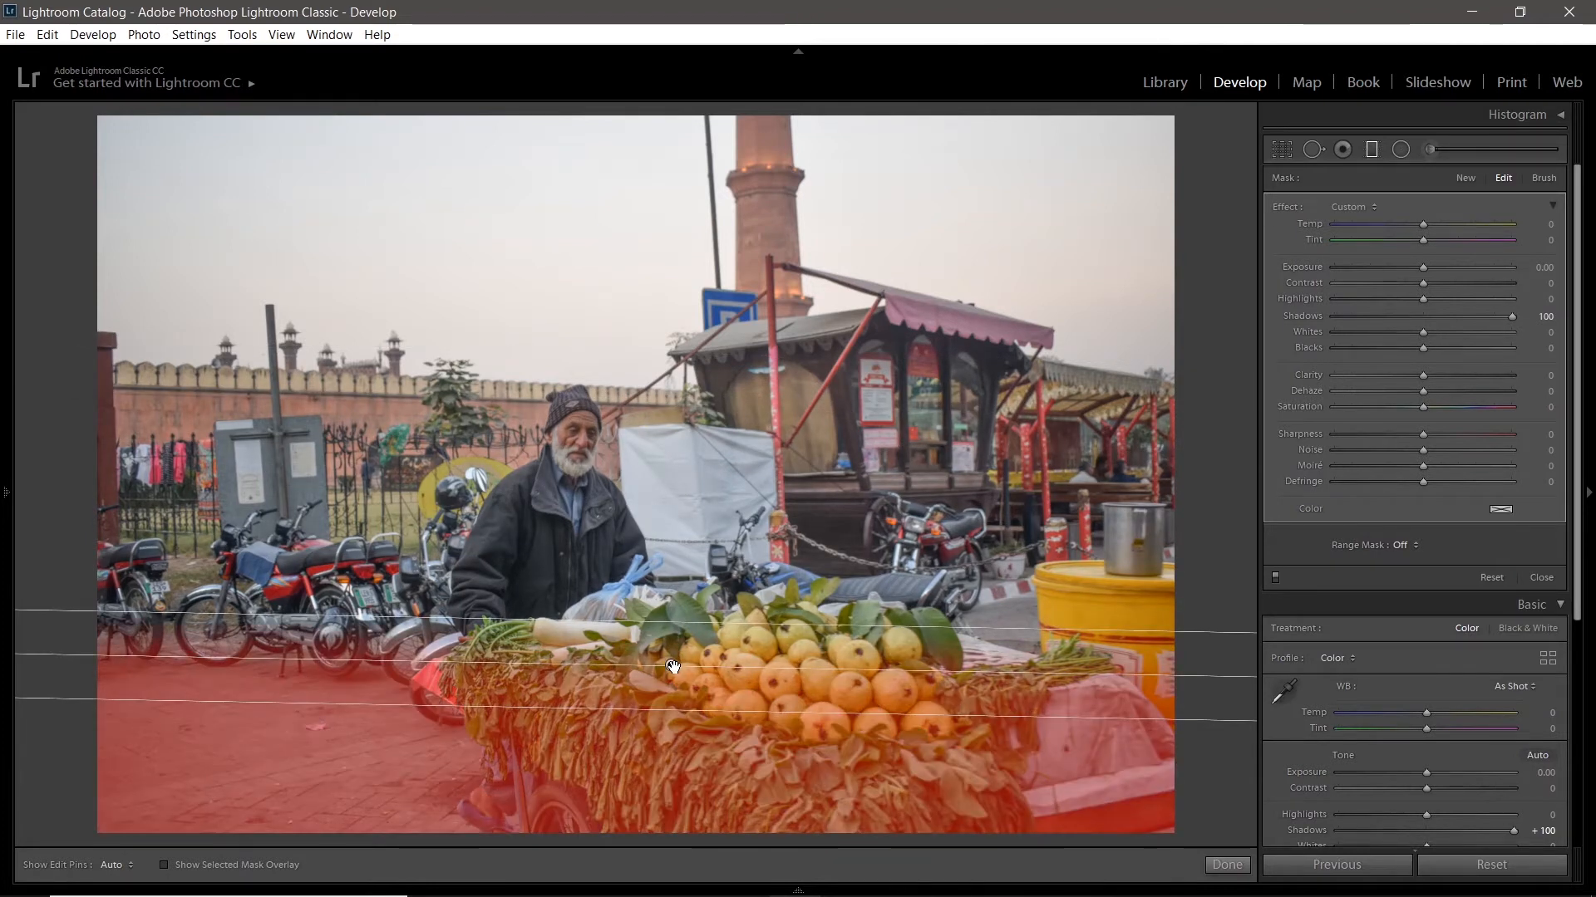
pyautogui.press('Delete')
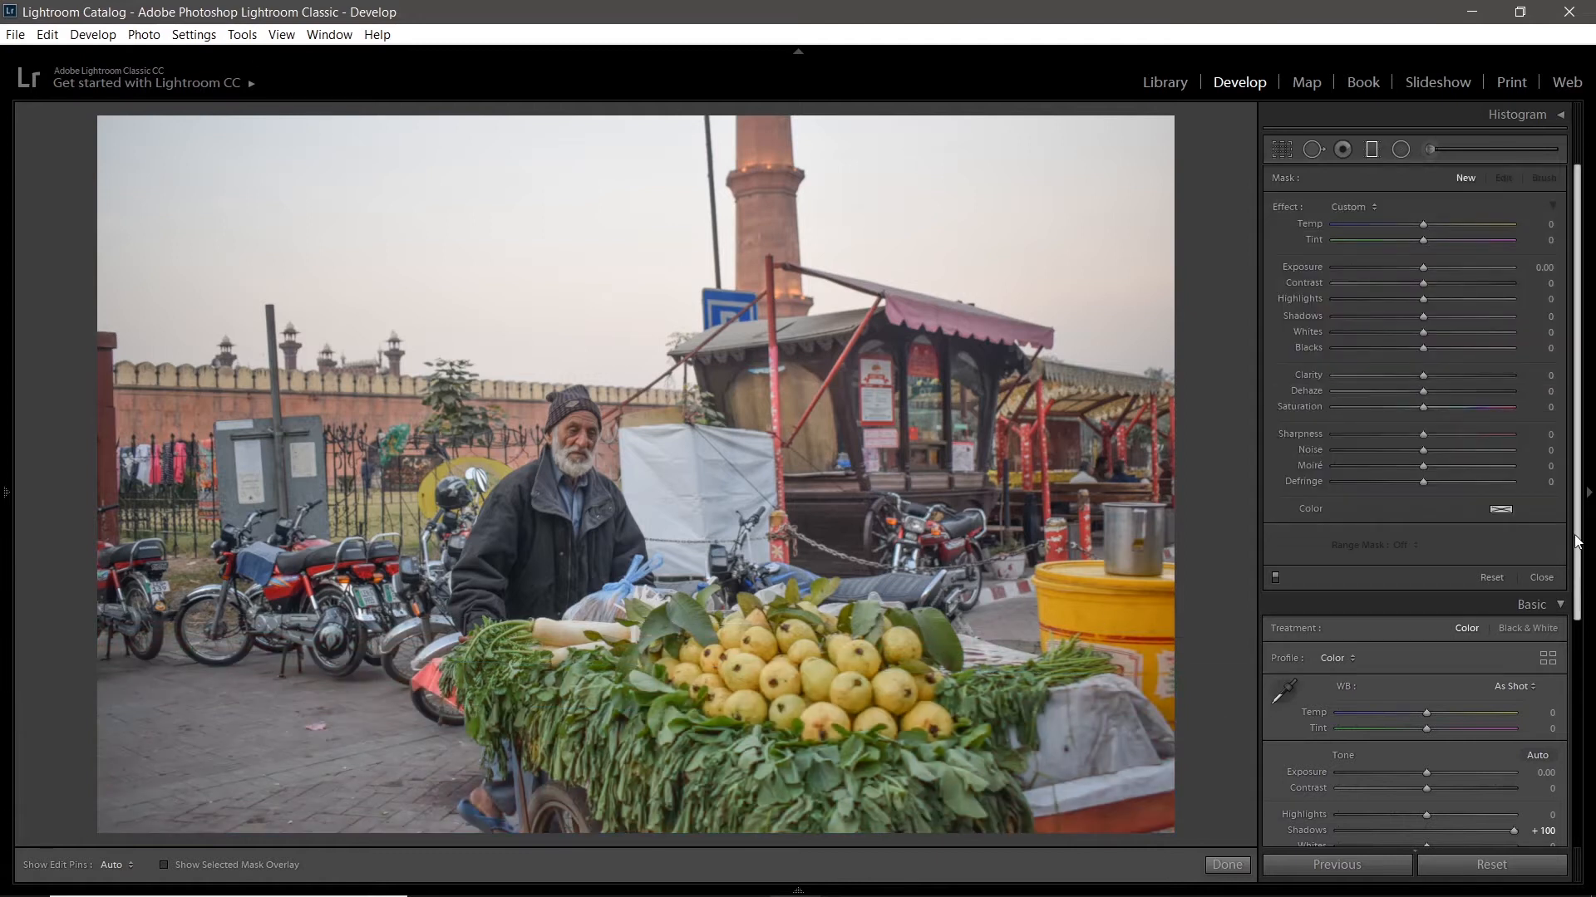
# - Set the photo's overall Highlights to −100 in the basic adjustments
pyautogui.scroll(-3, 1429, 578)
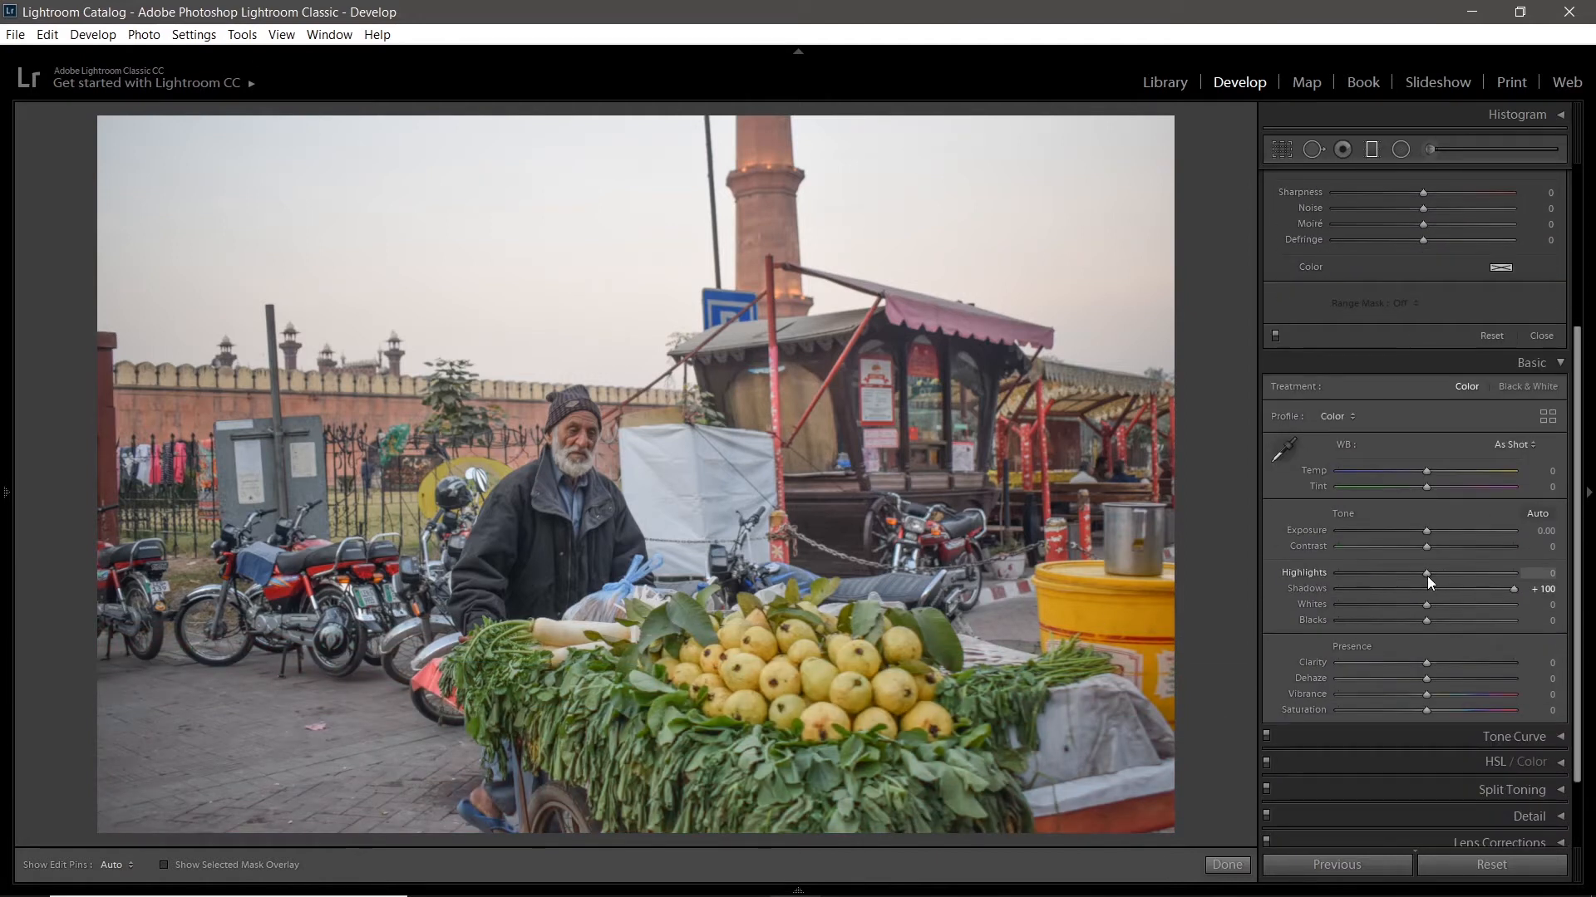
pyautogui.moveTo(1428, 575); pyautogui.dragTo(1263, 581)
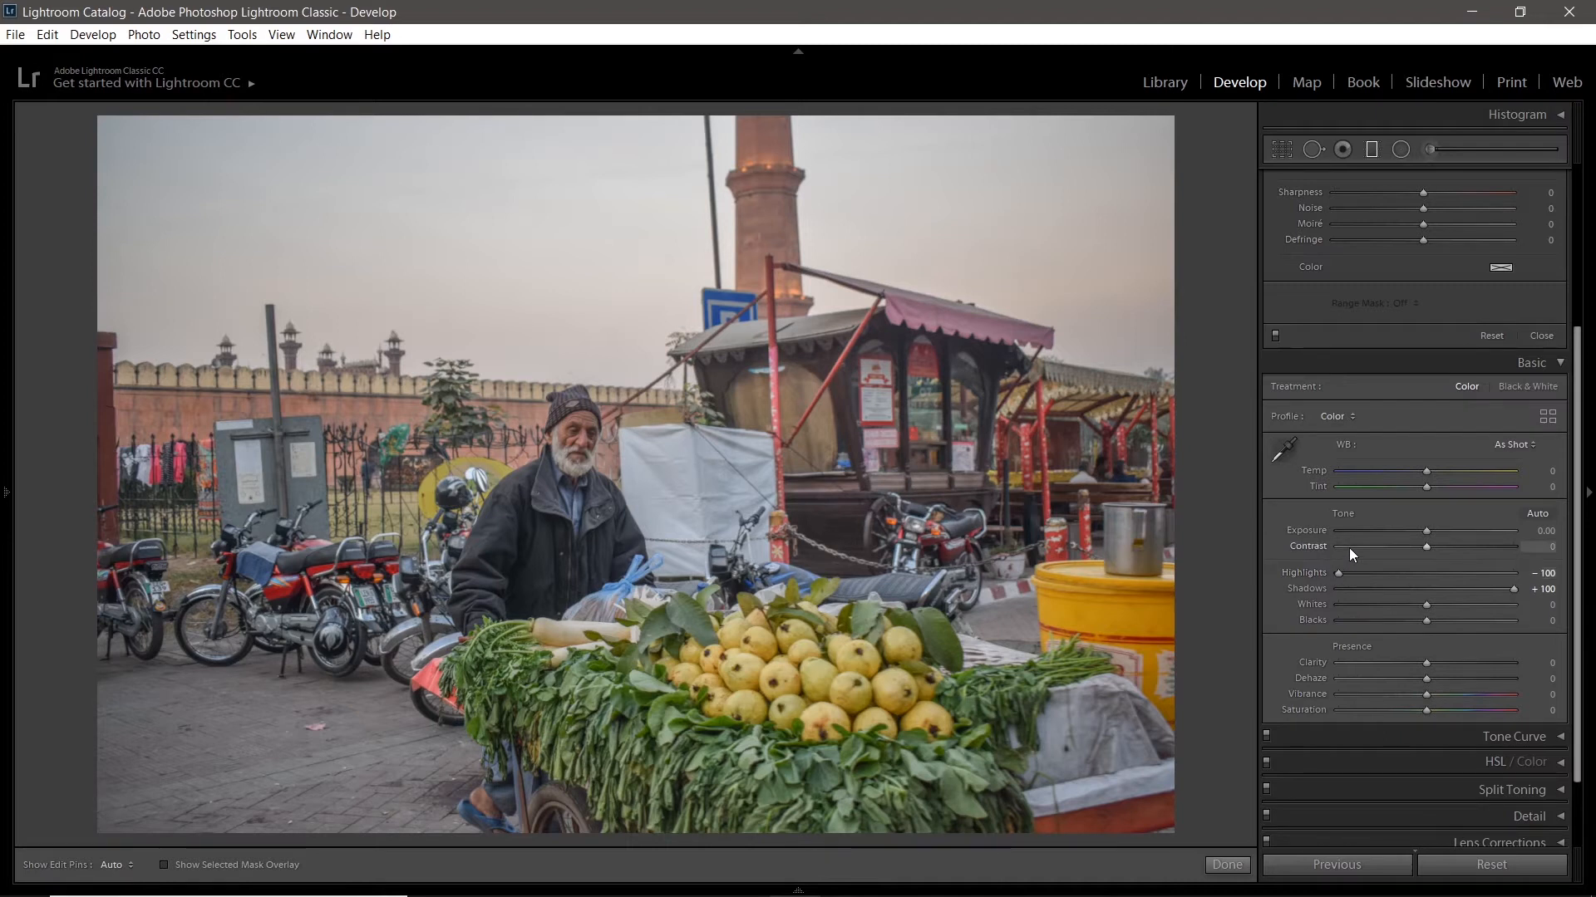
pyautogui.moveTo(1577, 512); pyautogui.dragTo(1574, 332)
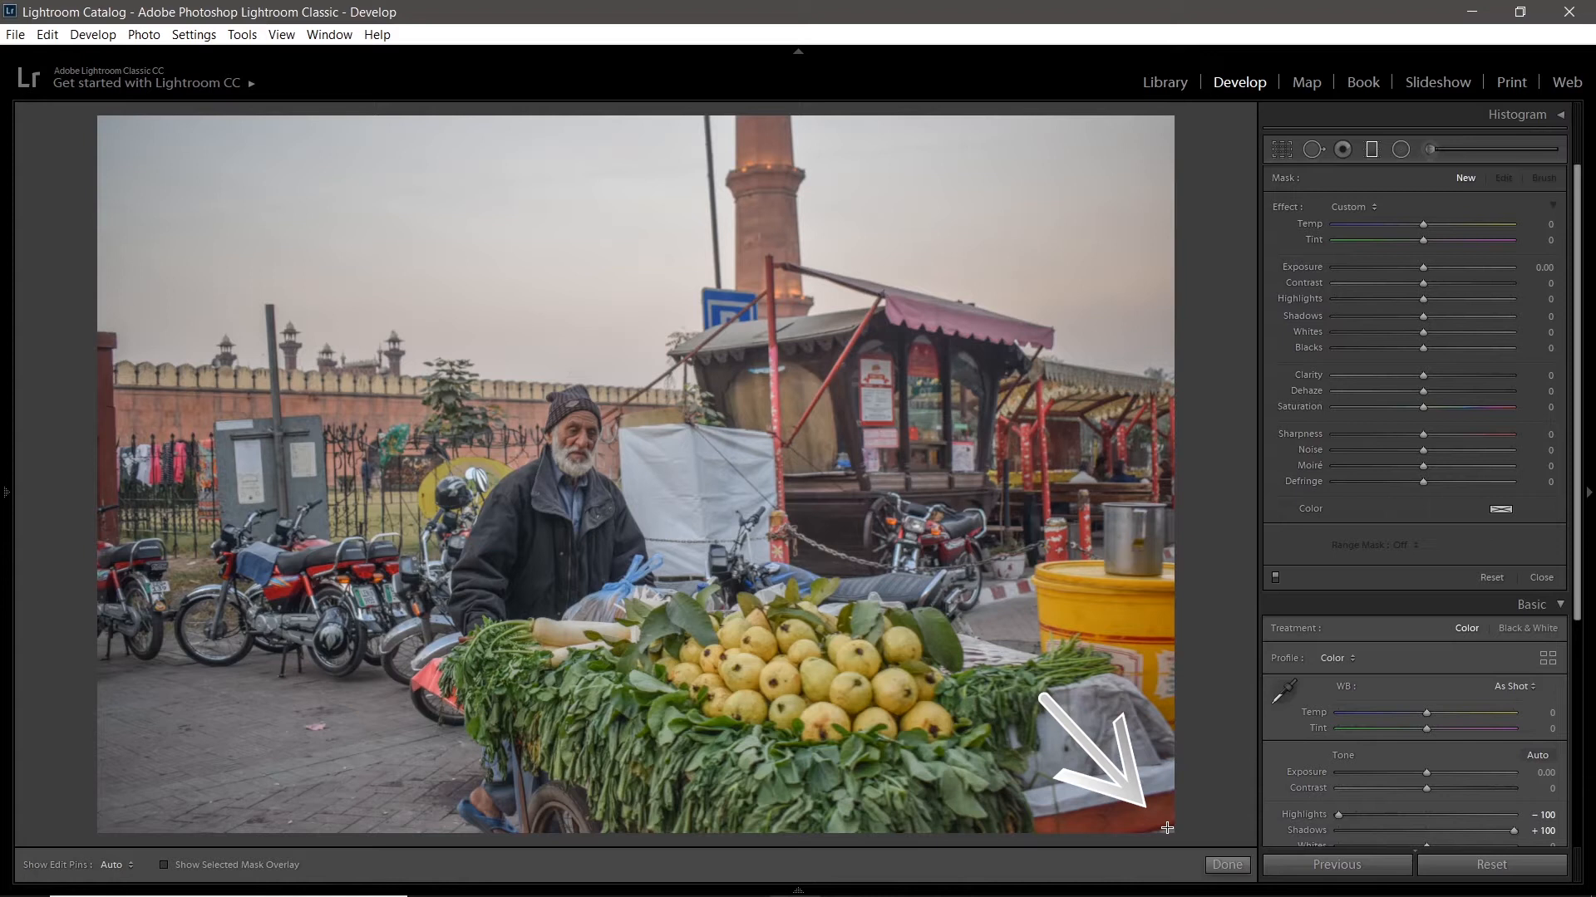
# - Draw a graduated filter outward from the photo's lower-right corner, trying Exposure at −4.00 and Highlights at −100
pyautogui.moveTo(1167, 828); pyautogui.dragTo(1207, 845)
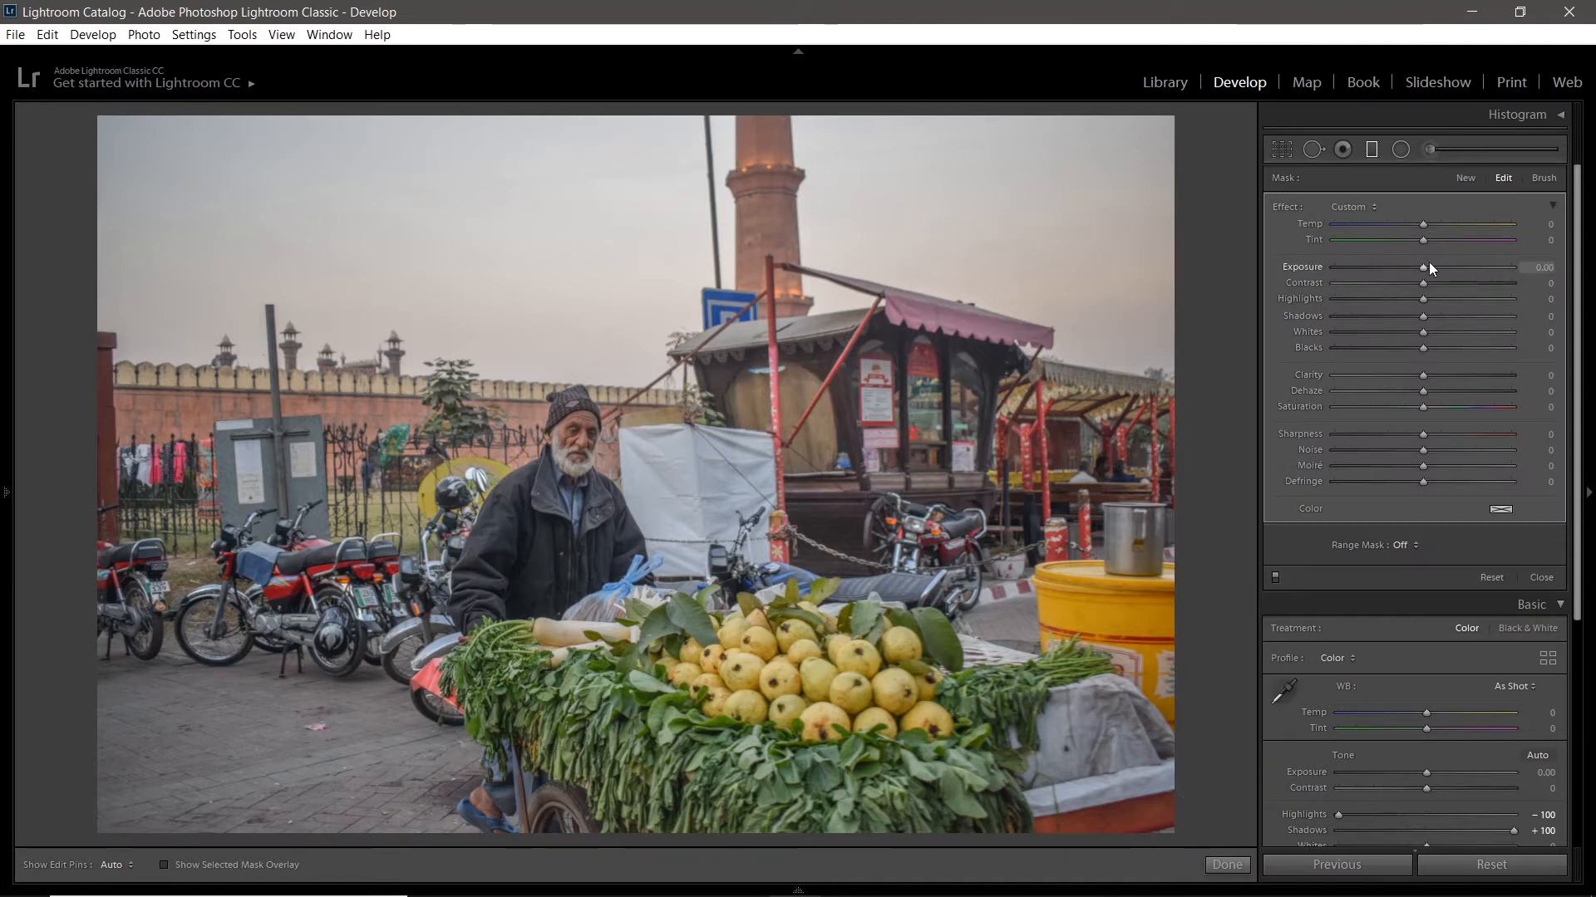
pyautogui.moveTo(1425, 262); pyautogui.dragTo(1278, 272)
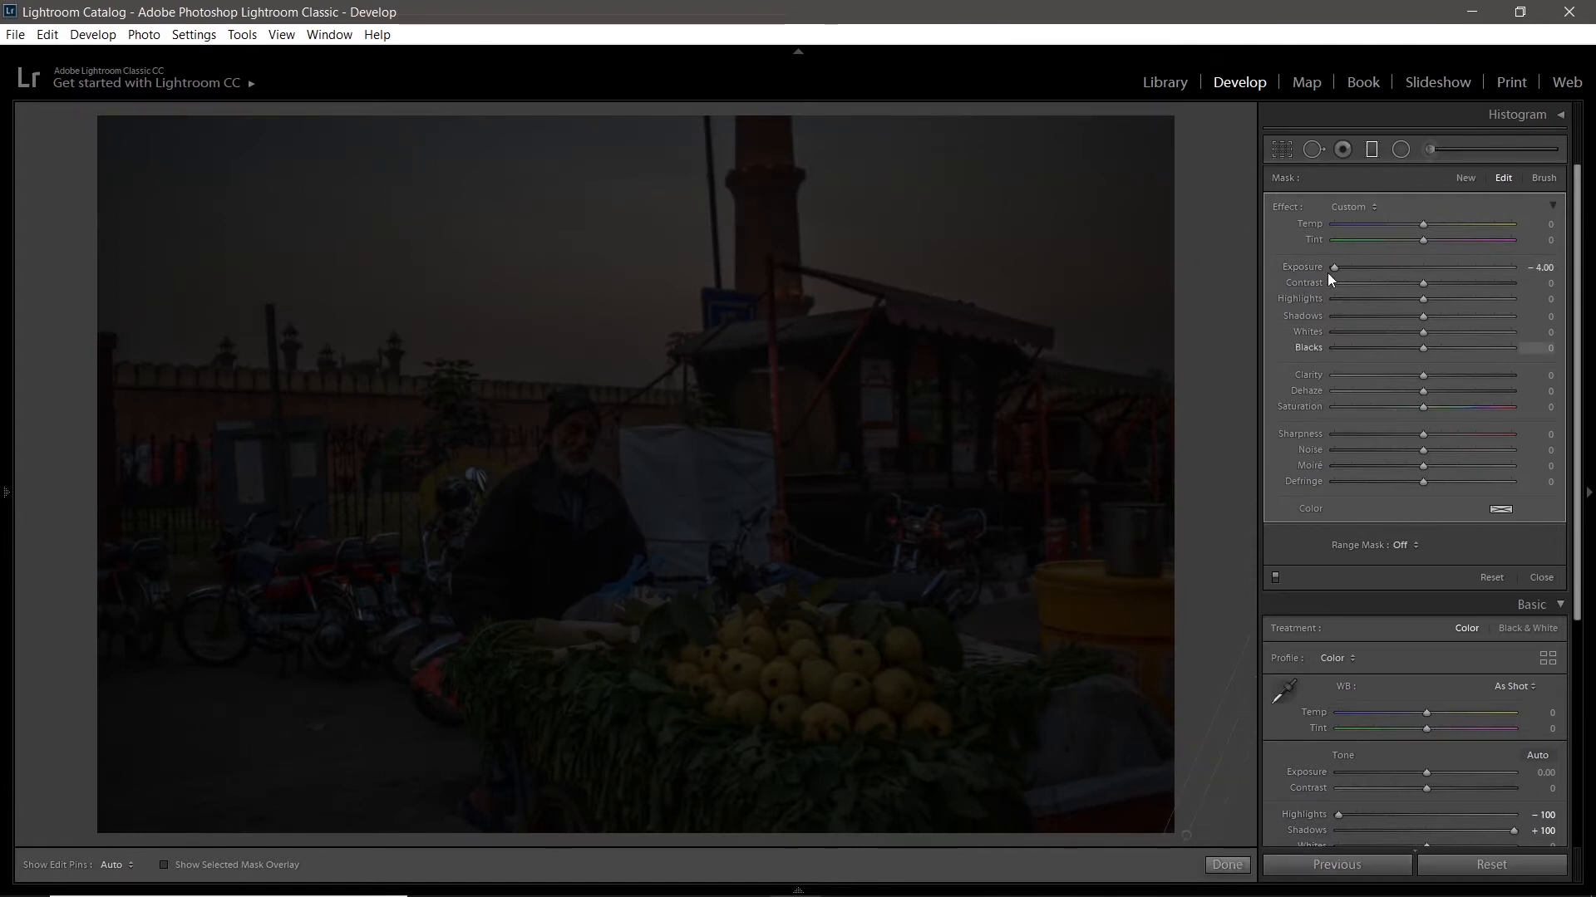
pyautogui.doubleClick(1303, 266)
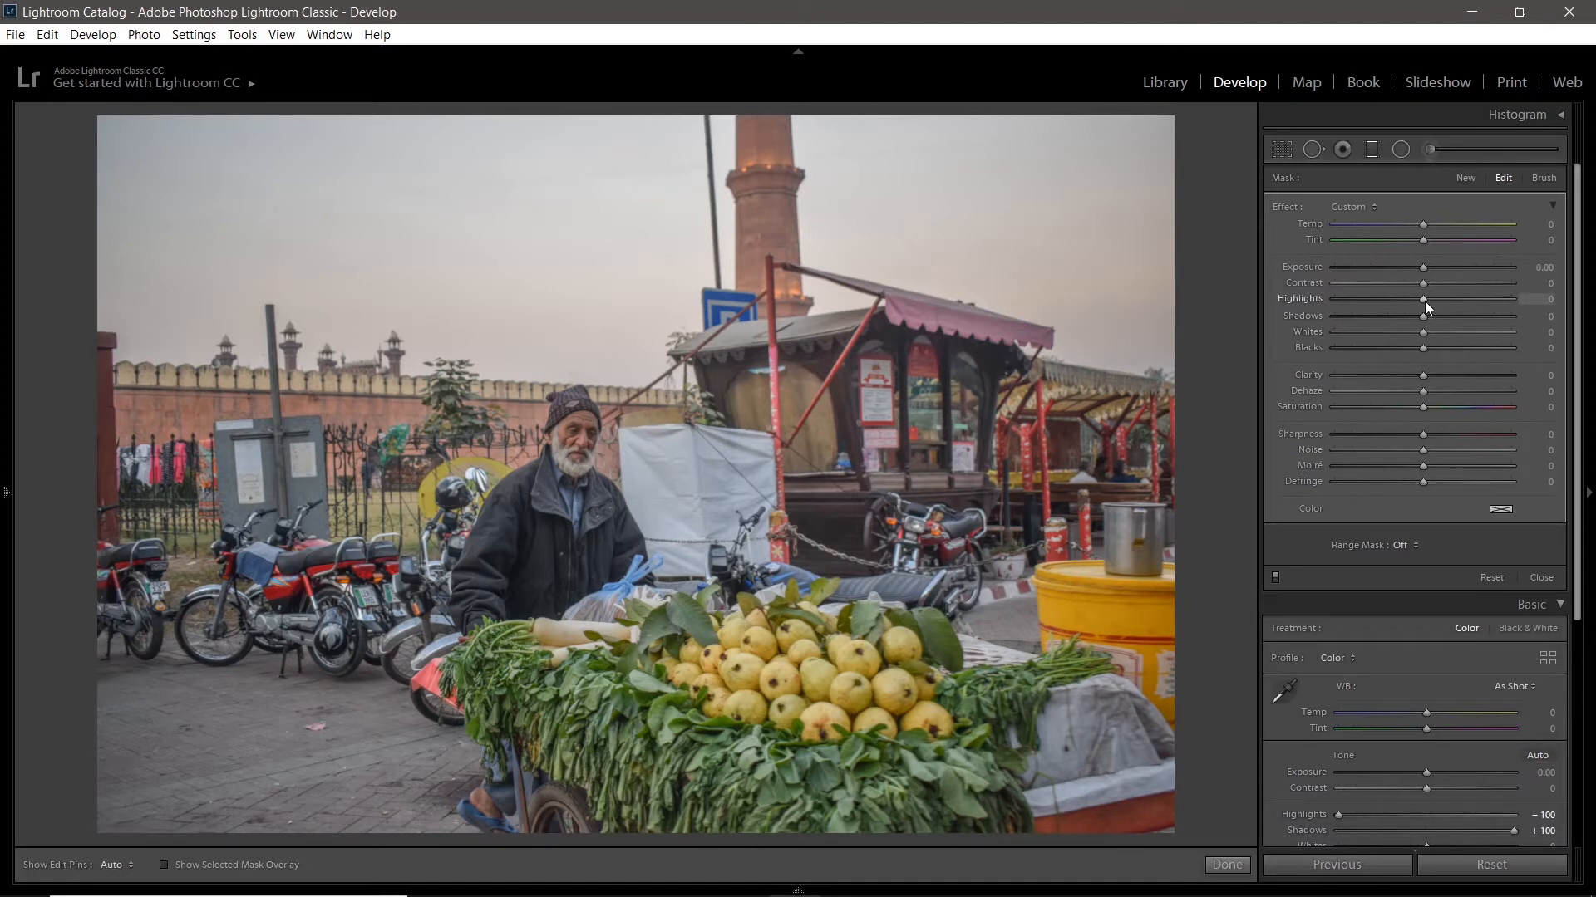
pyautogui.moveTo(1422, 300); pyautogui.dragTo(1175, 302)
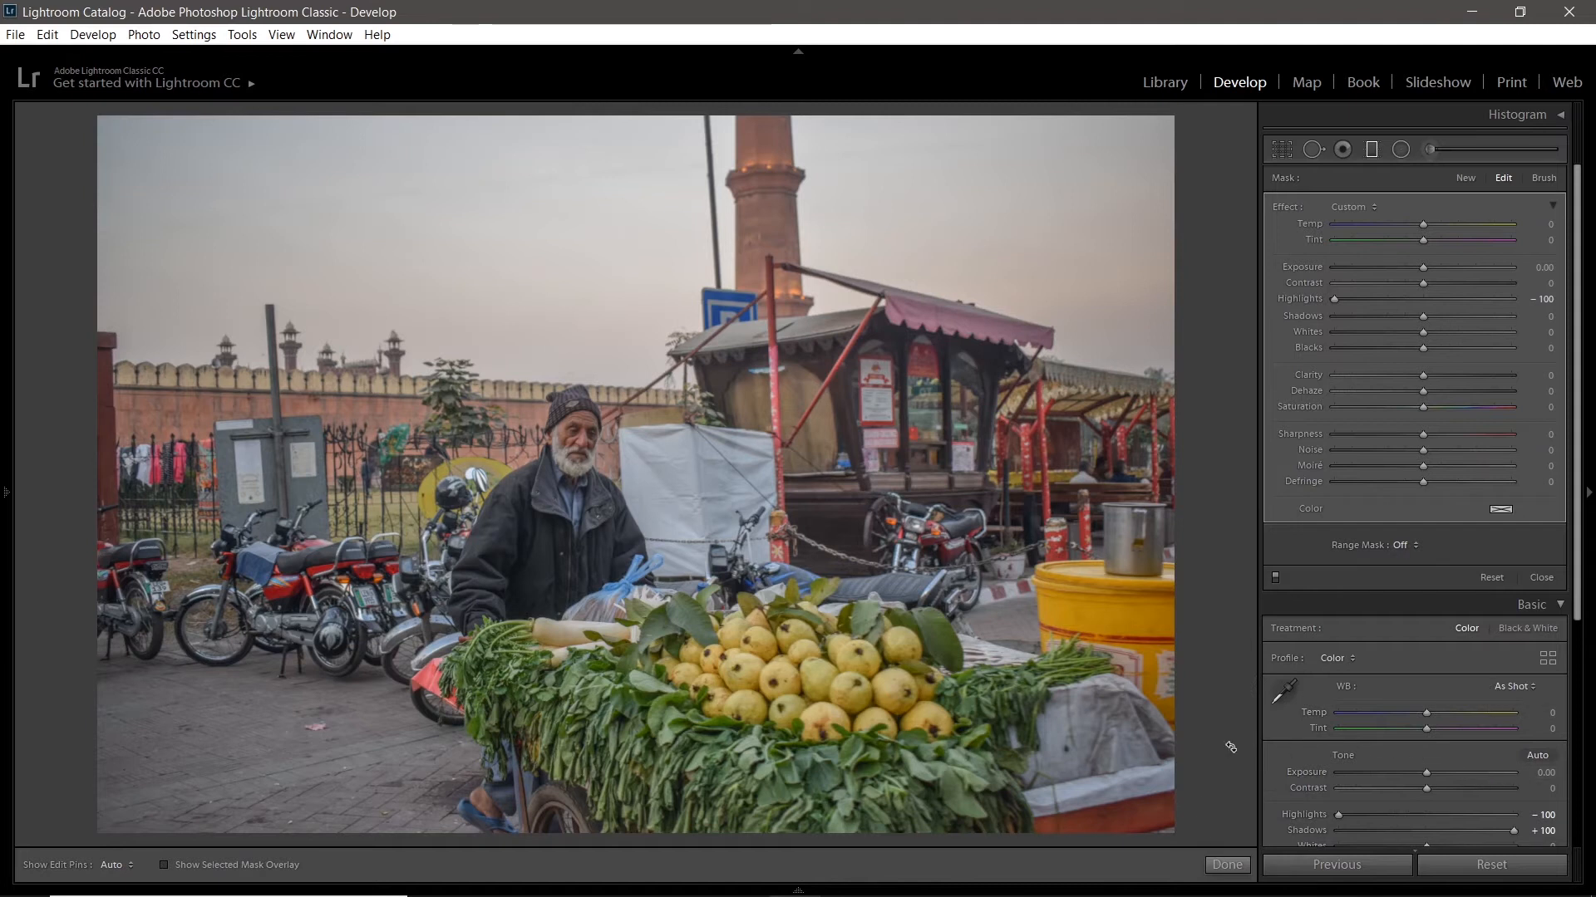
# - Move the corner graduated filter inward over the photo and delete it
pyautogui.moveTo(1186, 836); pyautogui.dragTo(1120, 769)
pyautogui.moveTo(898, 668); pyautogui.dragTo(1126, 706)
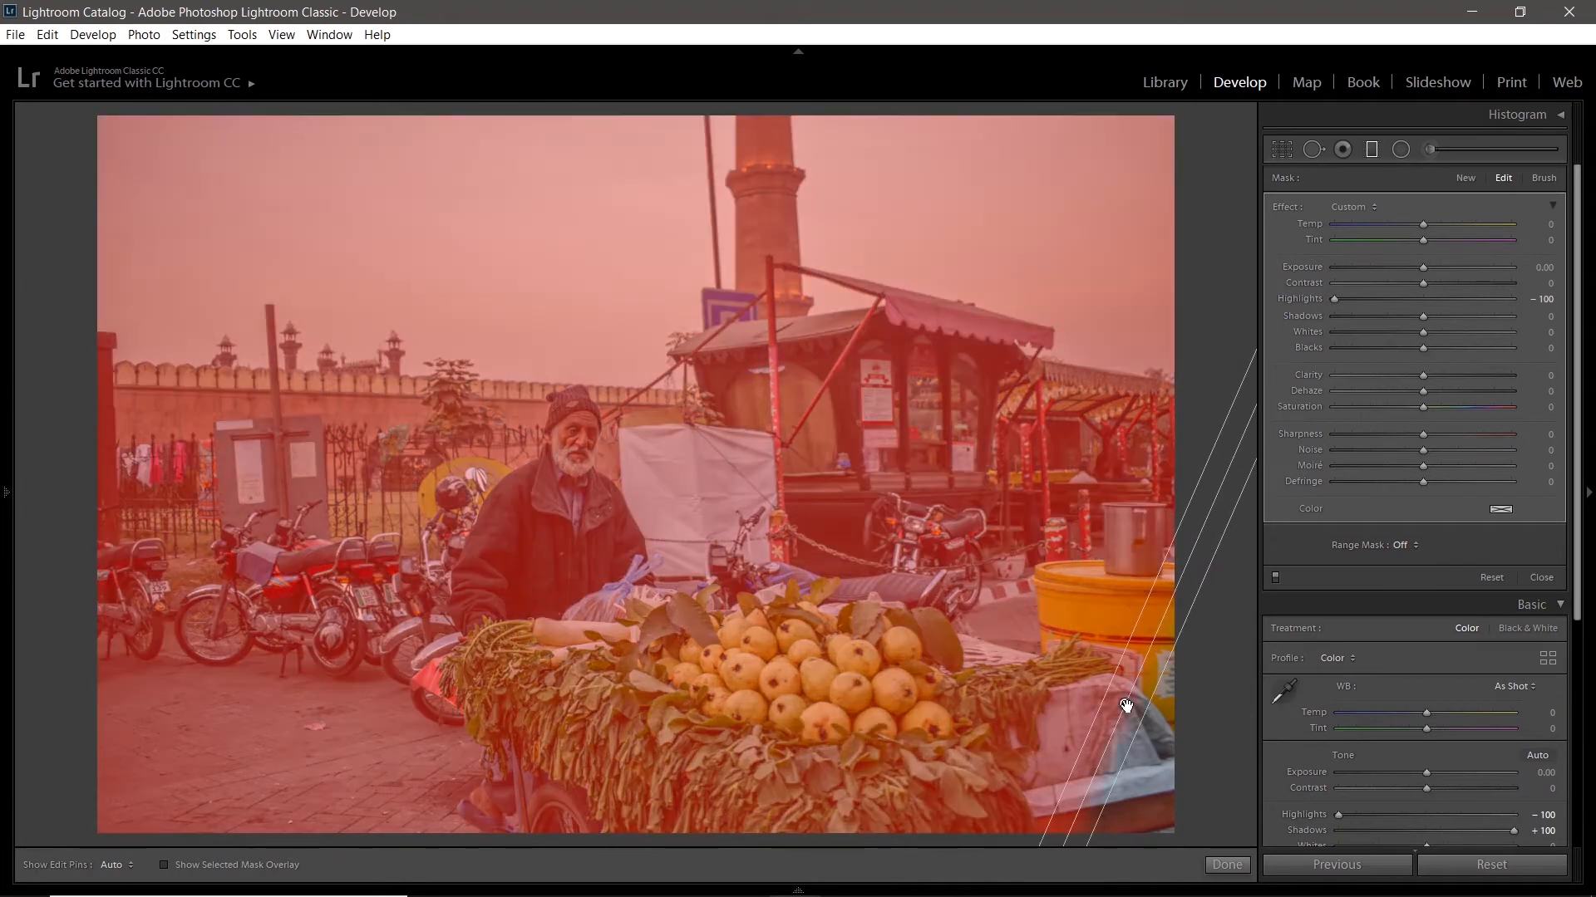
pyautogui.press('Delete')
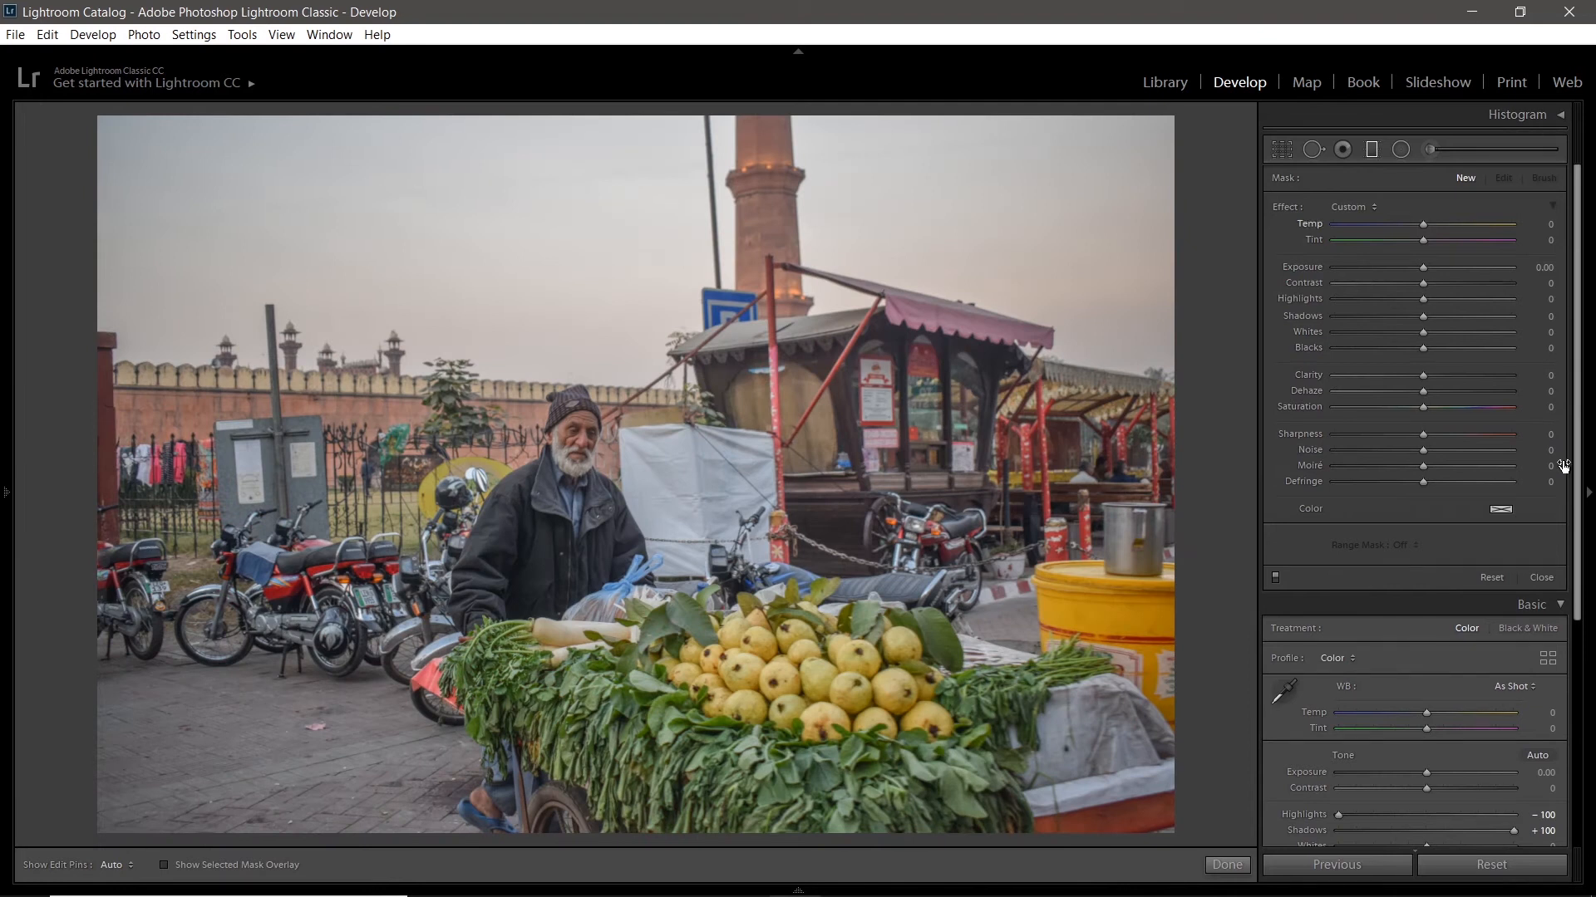
# - Reset the photo's overall Highlights and Shadows to their defaults and collapse the basic adjustments
pyautogui.click(1559, 605)
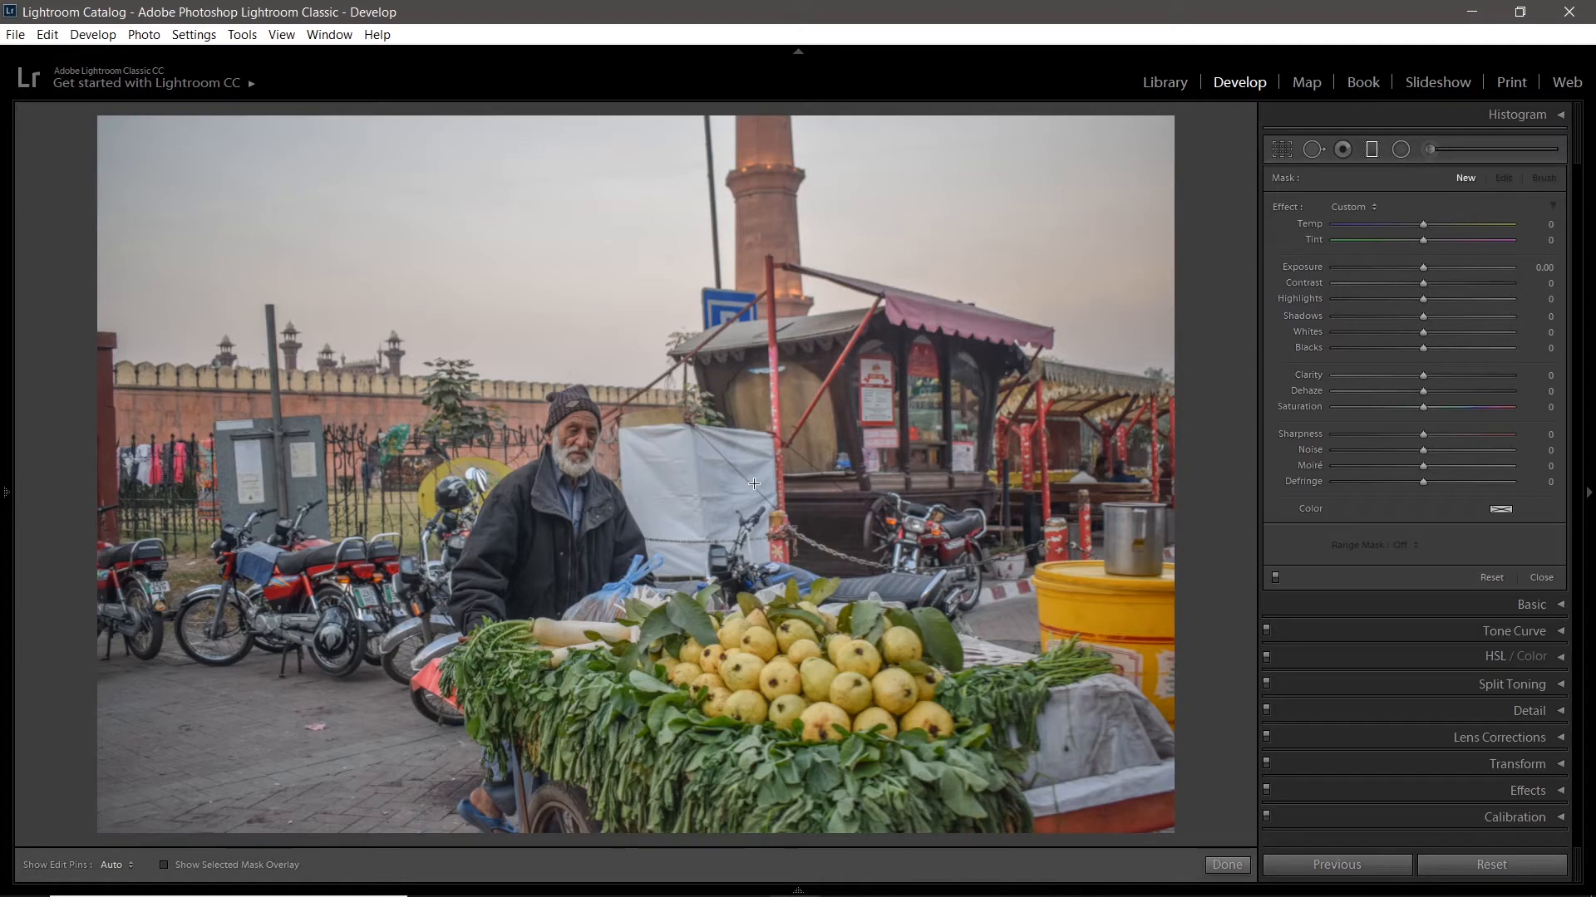
pyautogui.click(1557, 611)
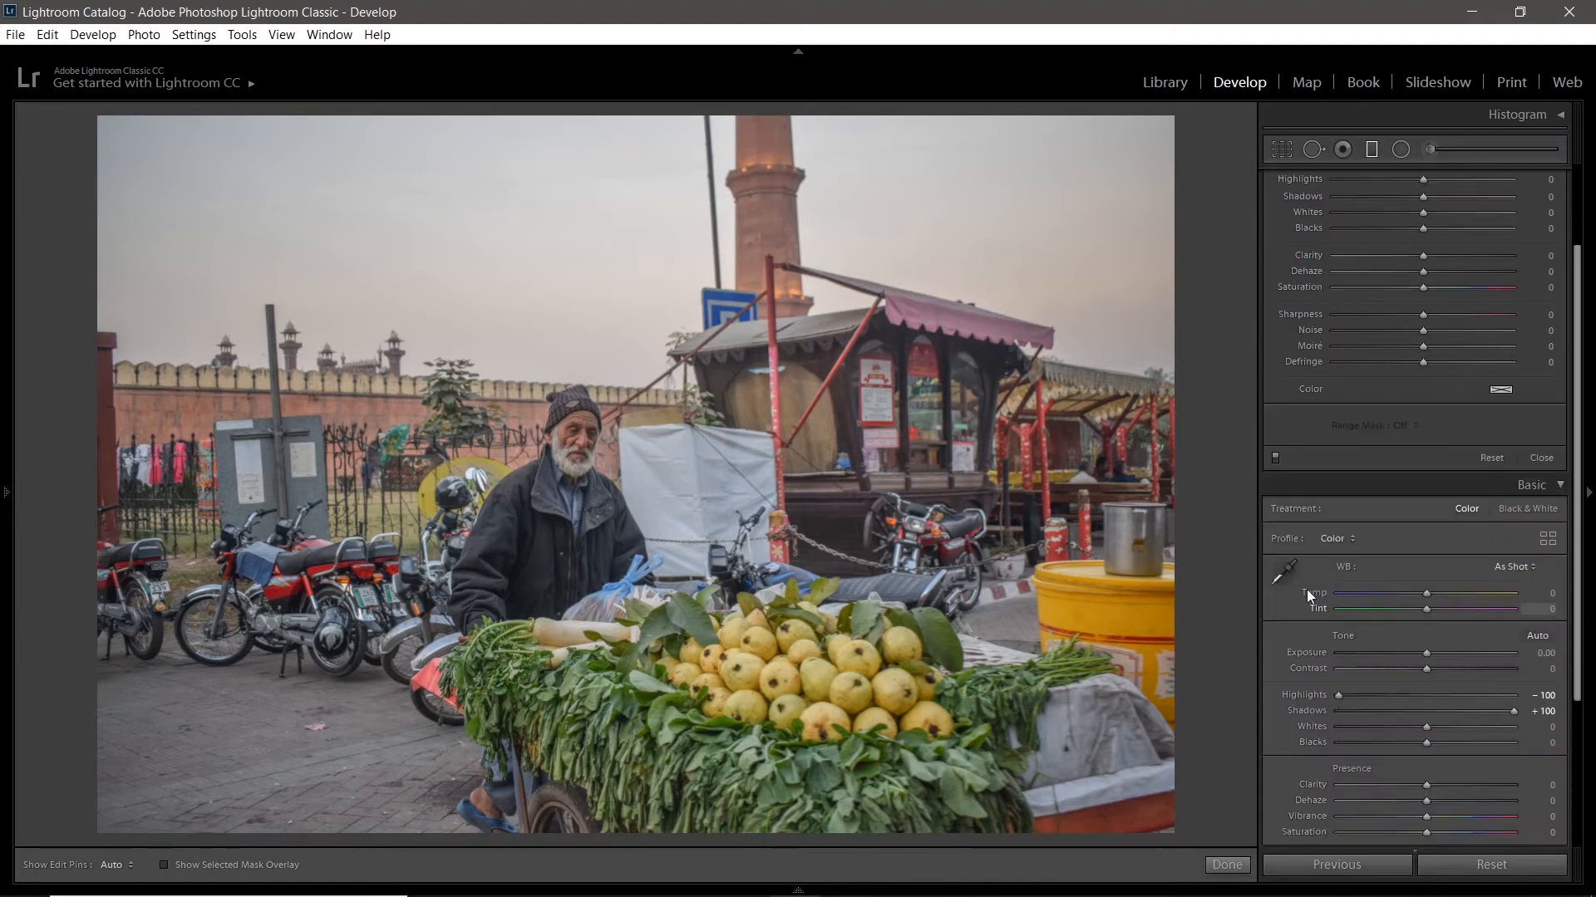
pyautogui.doubleClick(1304, 698)
pyautogui.doubleClick(1304, 709)
pyautogui.click(1397, 486)
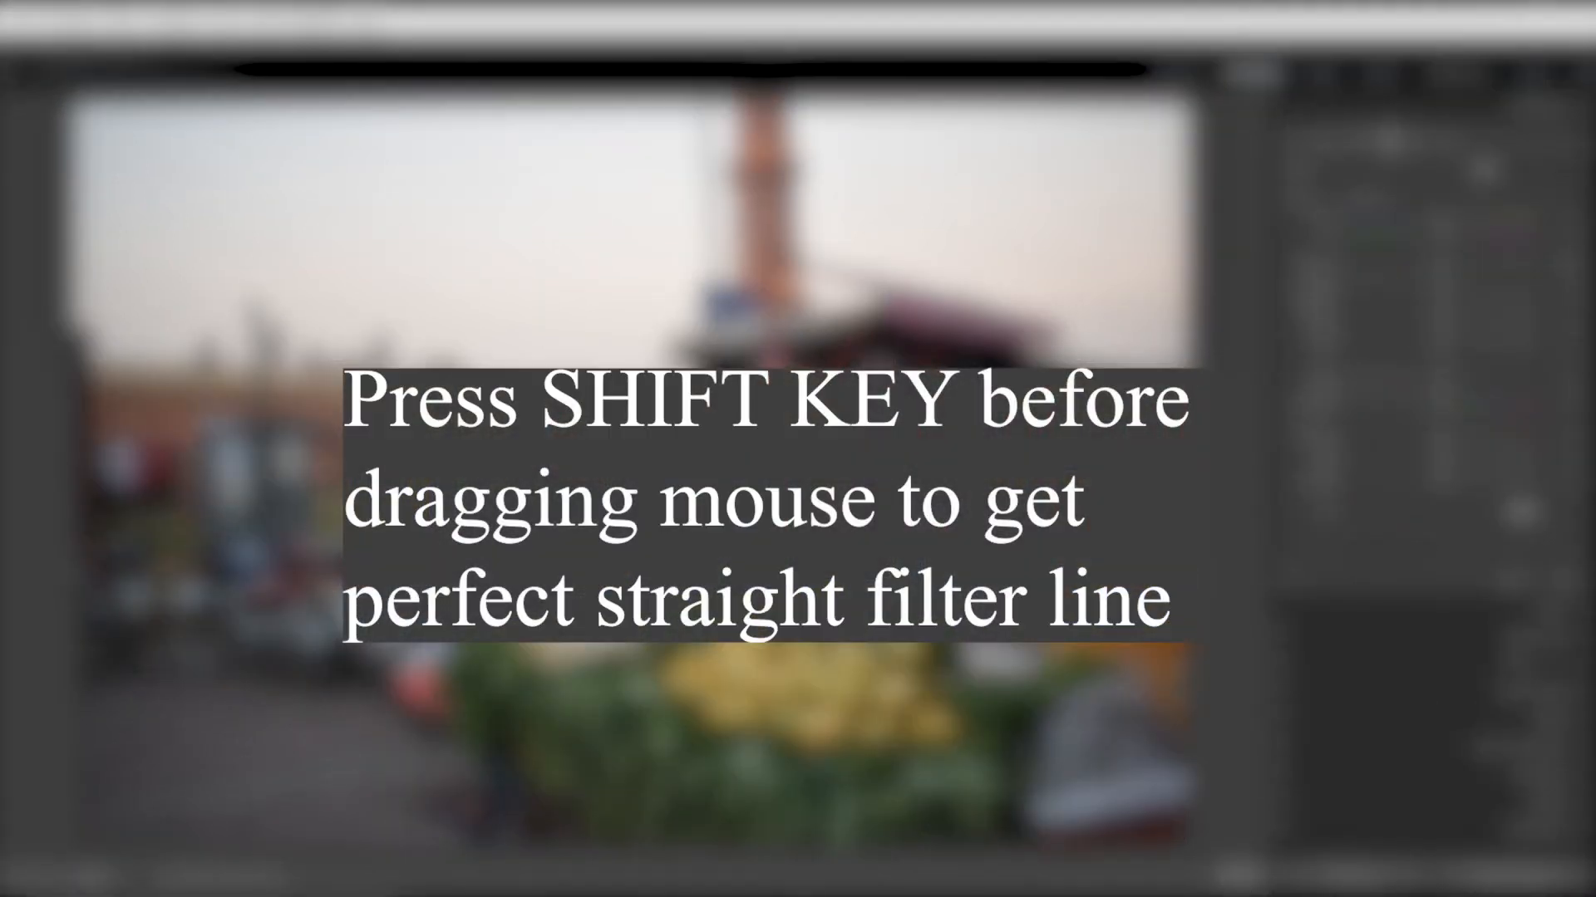
# - Draw a perfectly horizontal graduated filter below the wall top, widen its transition down to the cart, and show its mask overlay
pyautogui.moveTo(643, 402); pyautogui.dragTo(653, 529)
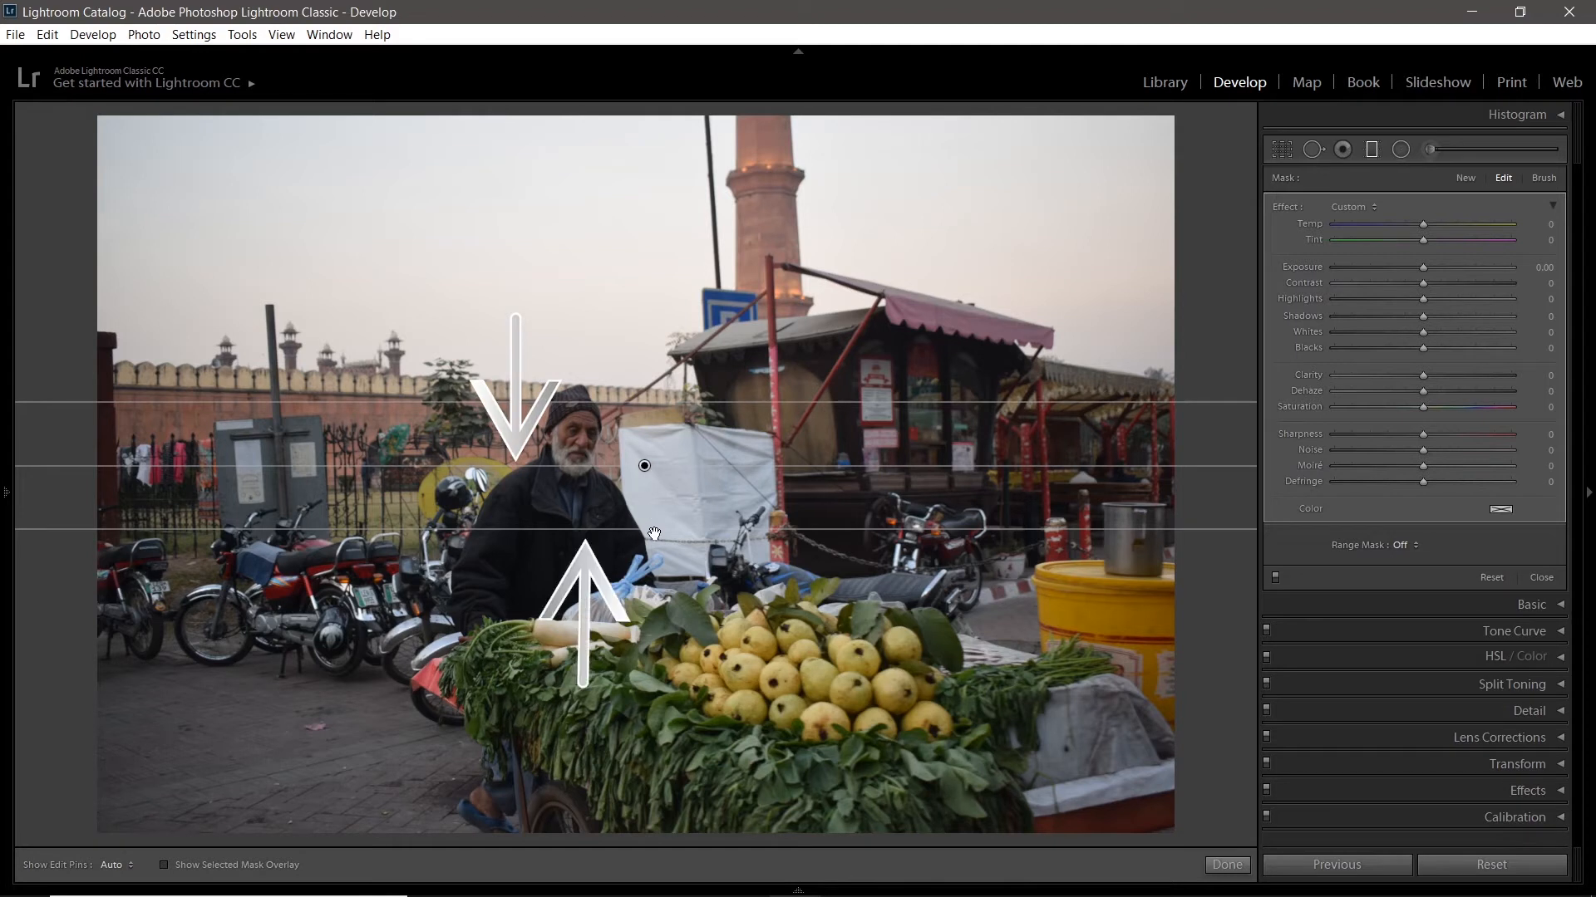
pyautogui.moveTo(654, 534)
pyautogui.mouseDown()
pyautogui.moveTo(654, 496)
pyautogui.moveTo(654, 661)
pyautogui.moveTo(683, 644)
pyautogui.moveTo(683, 541)
pyautogui.moveTo(690, 818)
pyautogui.moveTo(696, 573)
pyautogui.moveTo(702, 633)
pyautogui.mouseUp()
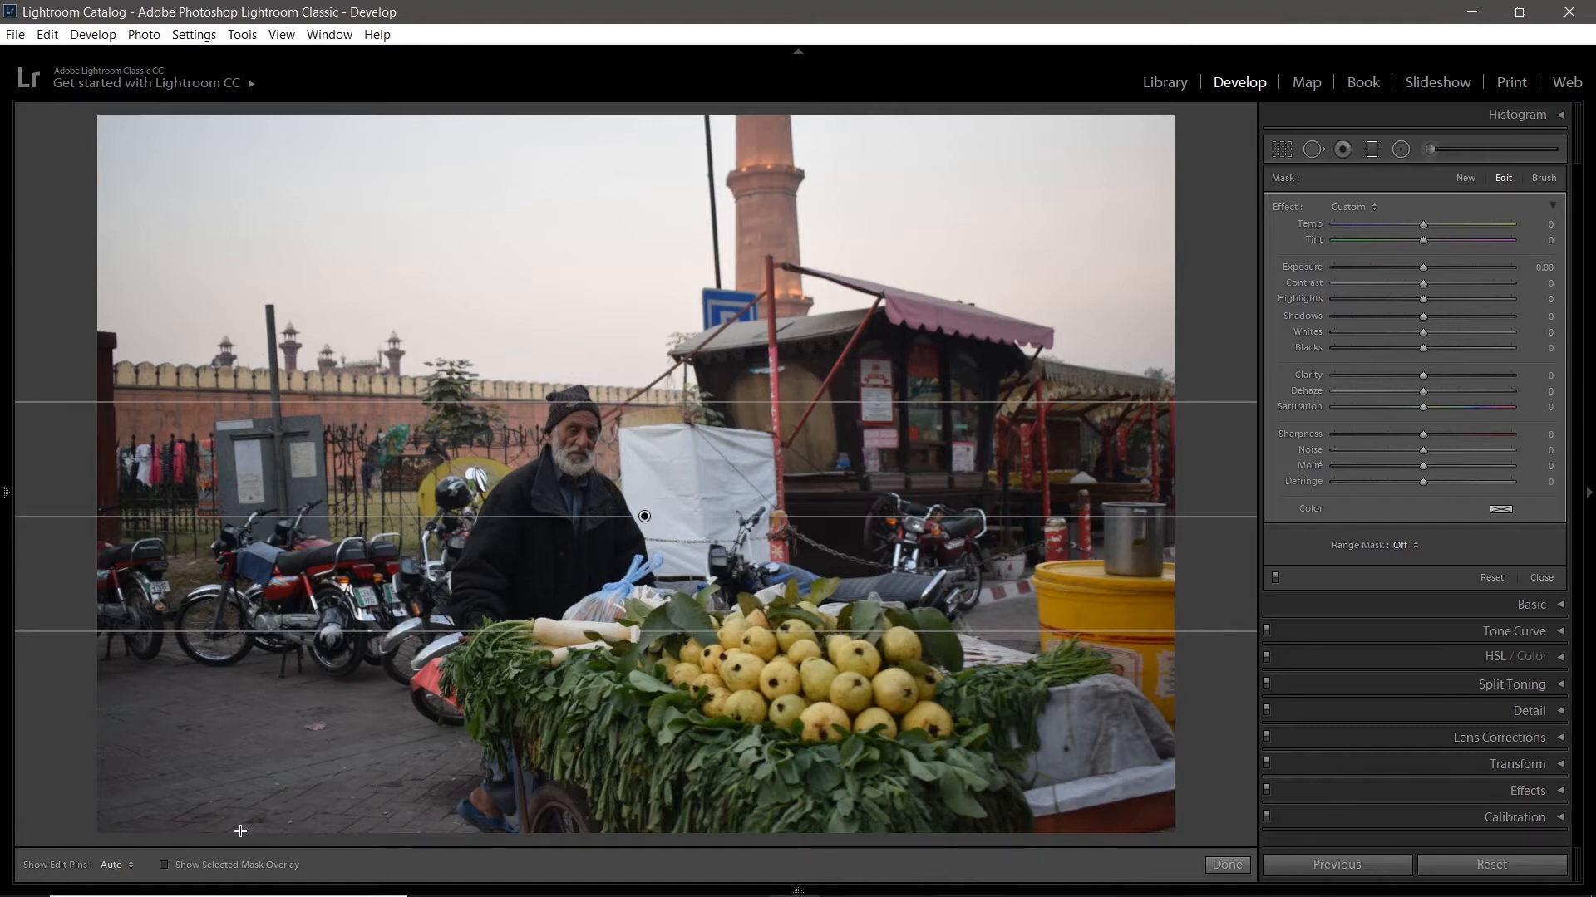
pyautogui.click(226, 865)
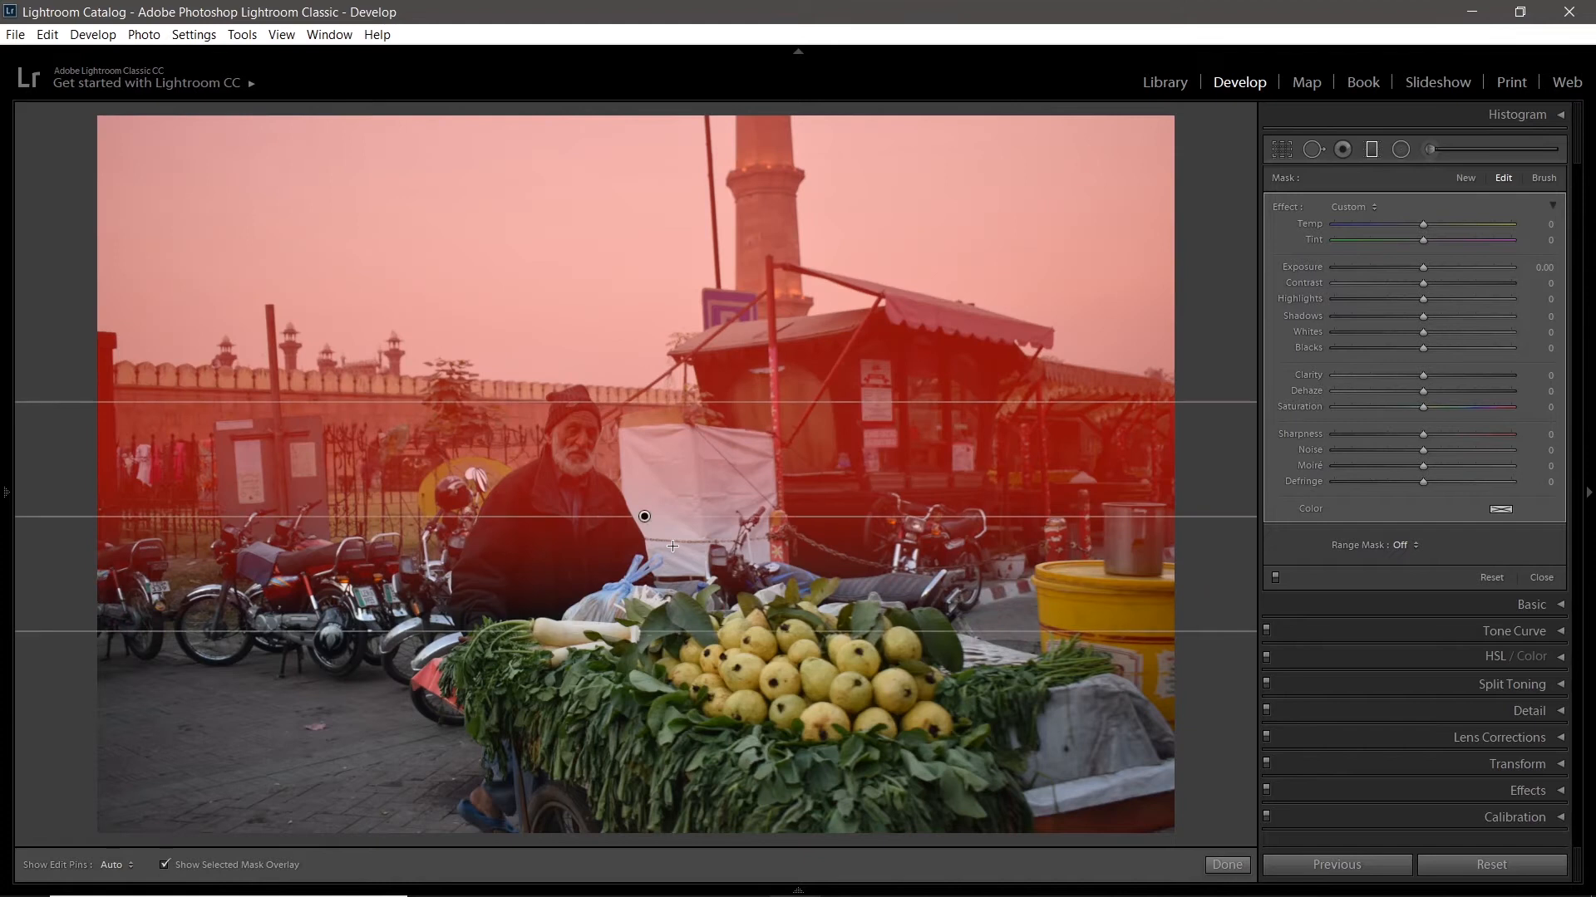
# - Try narrower, wider and higher placements of the horizontal graduated filter's transition, and delete the filter
pyautogui.moveTo(643, 631); pyautogui.dragTo(645, 409)
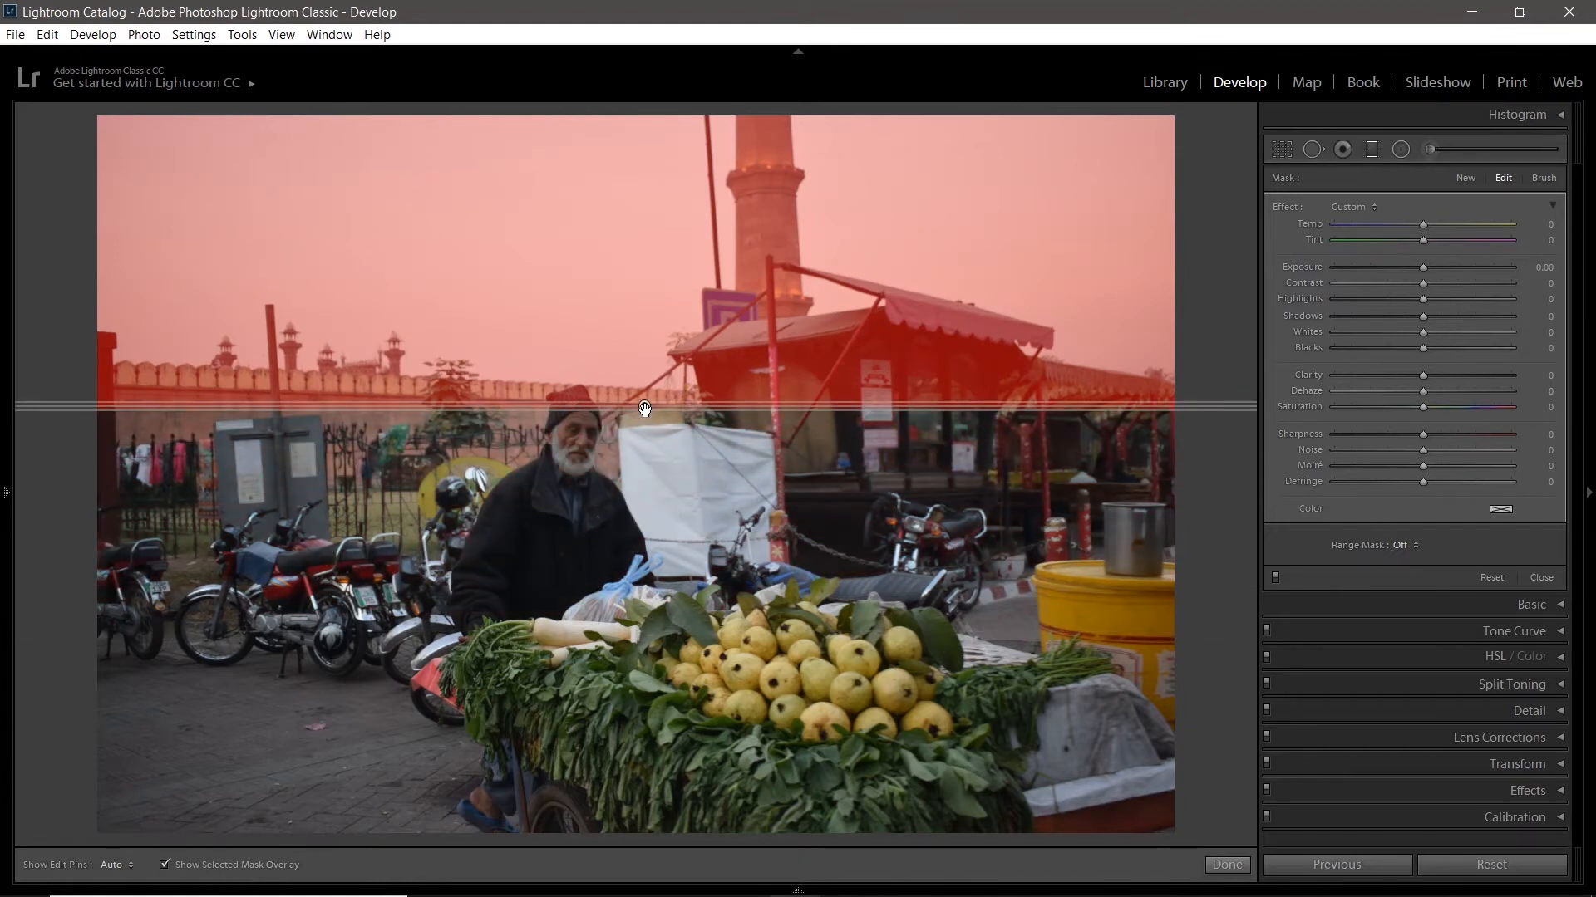
pyautogui.moveTo(645, 409); pyautogui.dragTo(655, 721)
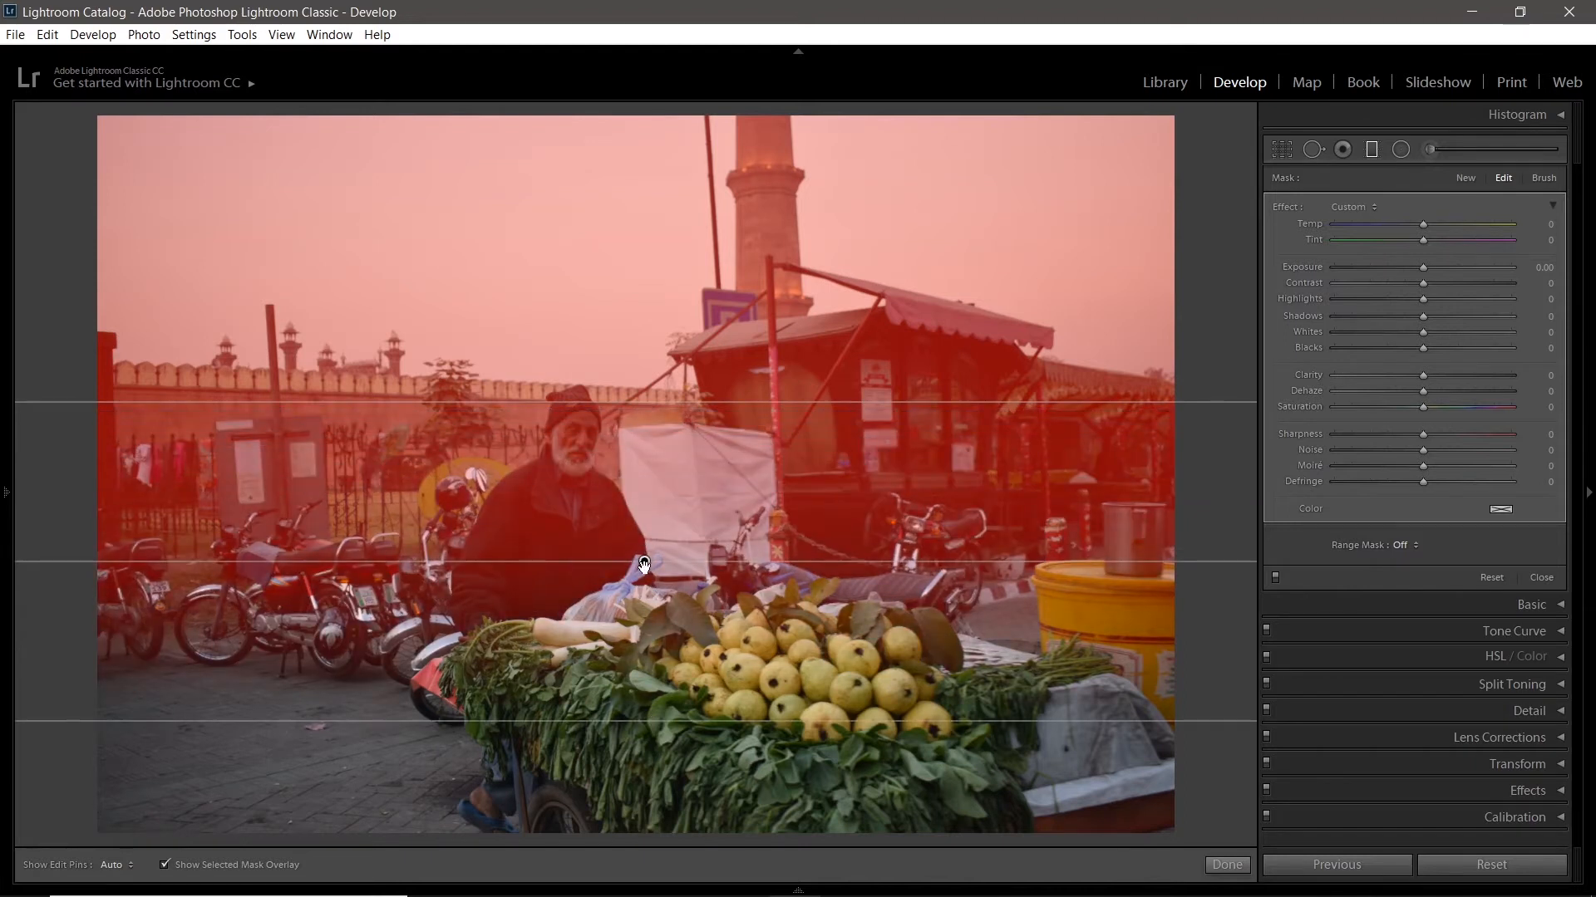
pyautogui.moveTo(644, 564); pyautogui.dragTo(642, 500)
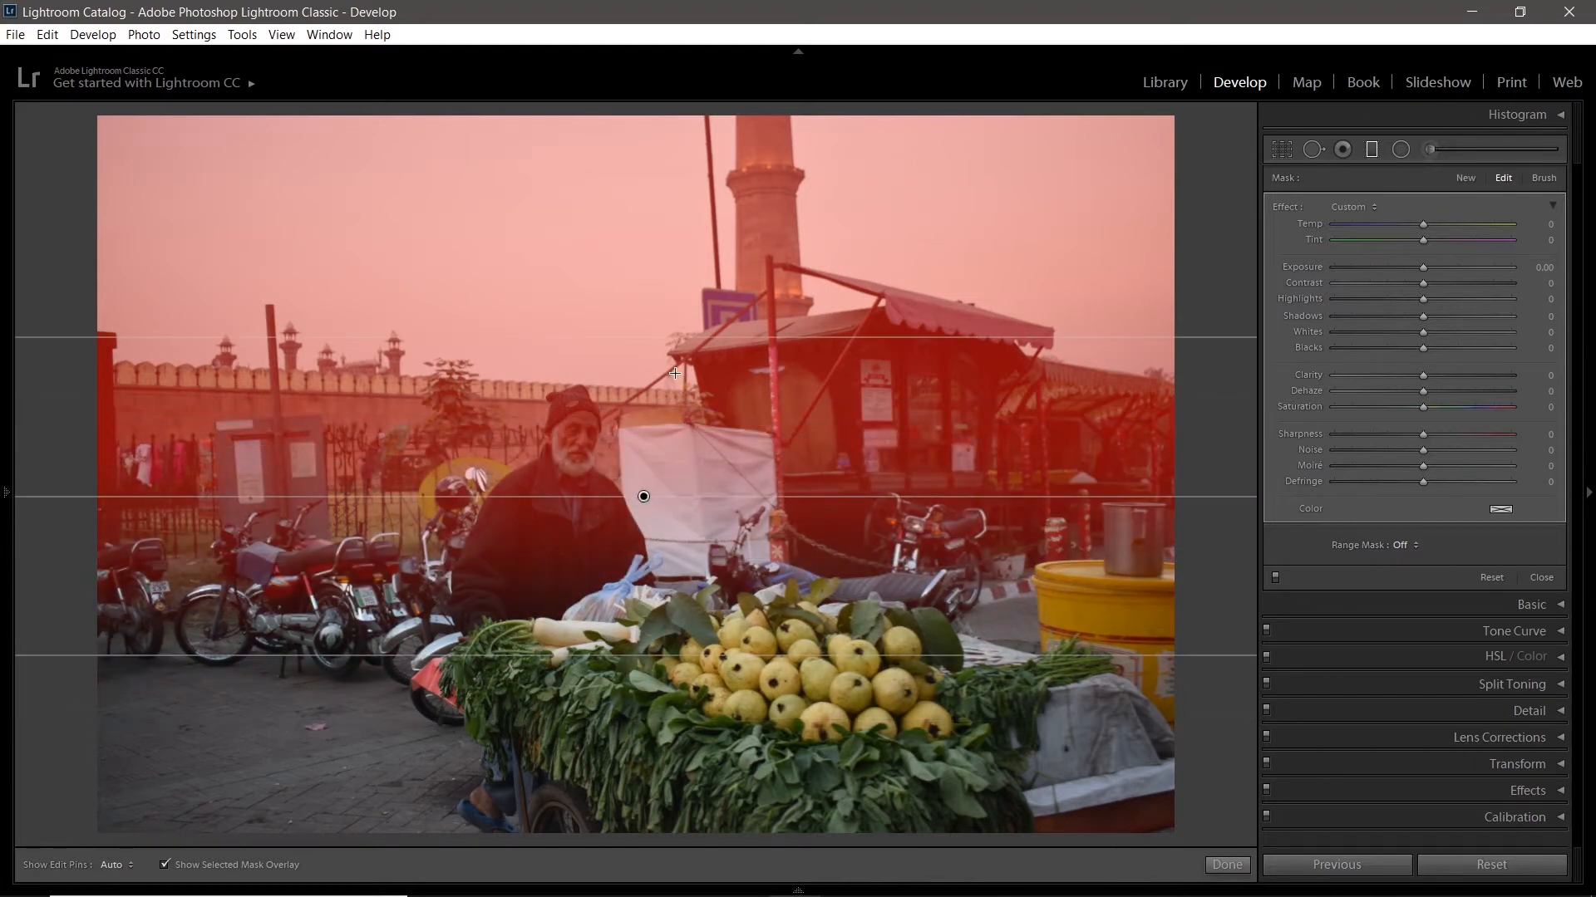
pyautogui.moveTo(679, 333)
pyautogui.mouseDown()
pyautogui.moveTo(680, 589)
pyautogui.moveTo(688, 336)
pyautogui.mouseUp()
pyautogui.press('Delete')
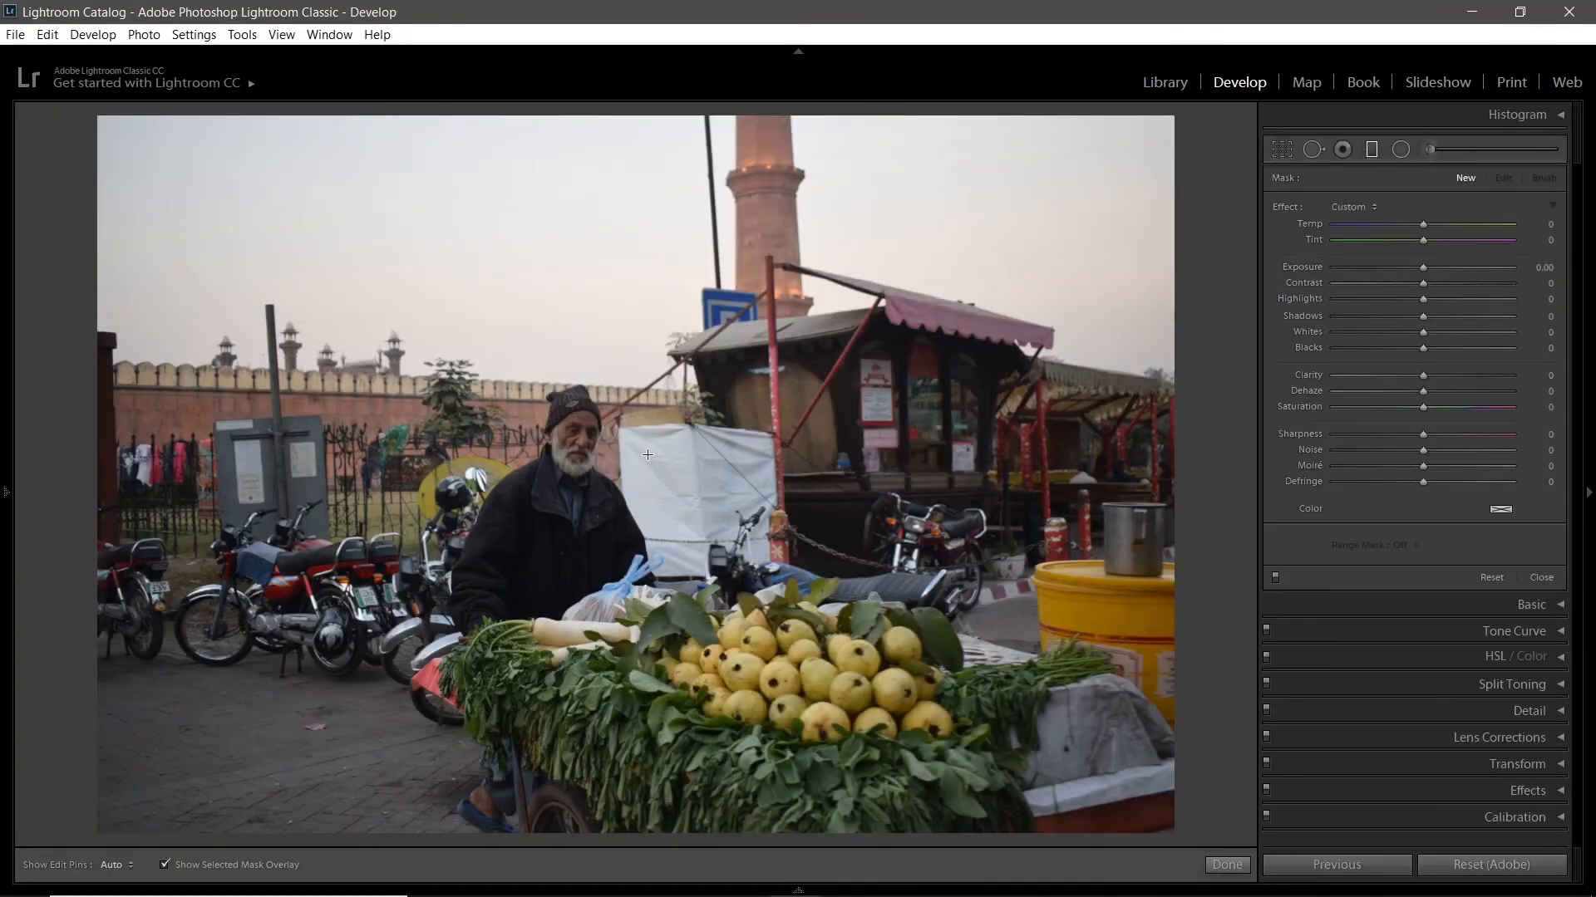
# - Draw a horizontal graduated filter over the sky, centred along the wall top, with a narrow transition and the mask overlay hidden
pyautogui.press('alt')
pyautogui.moveTo(656, 408); pyautogui.dragTo(670, 525)
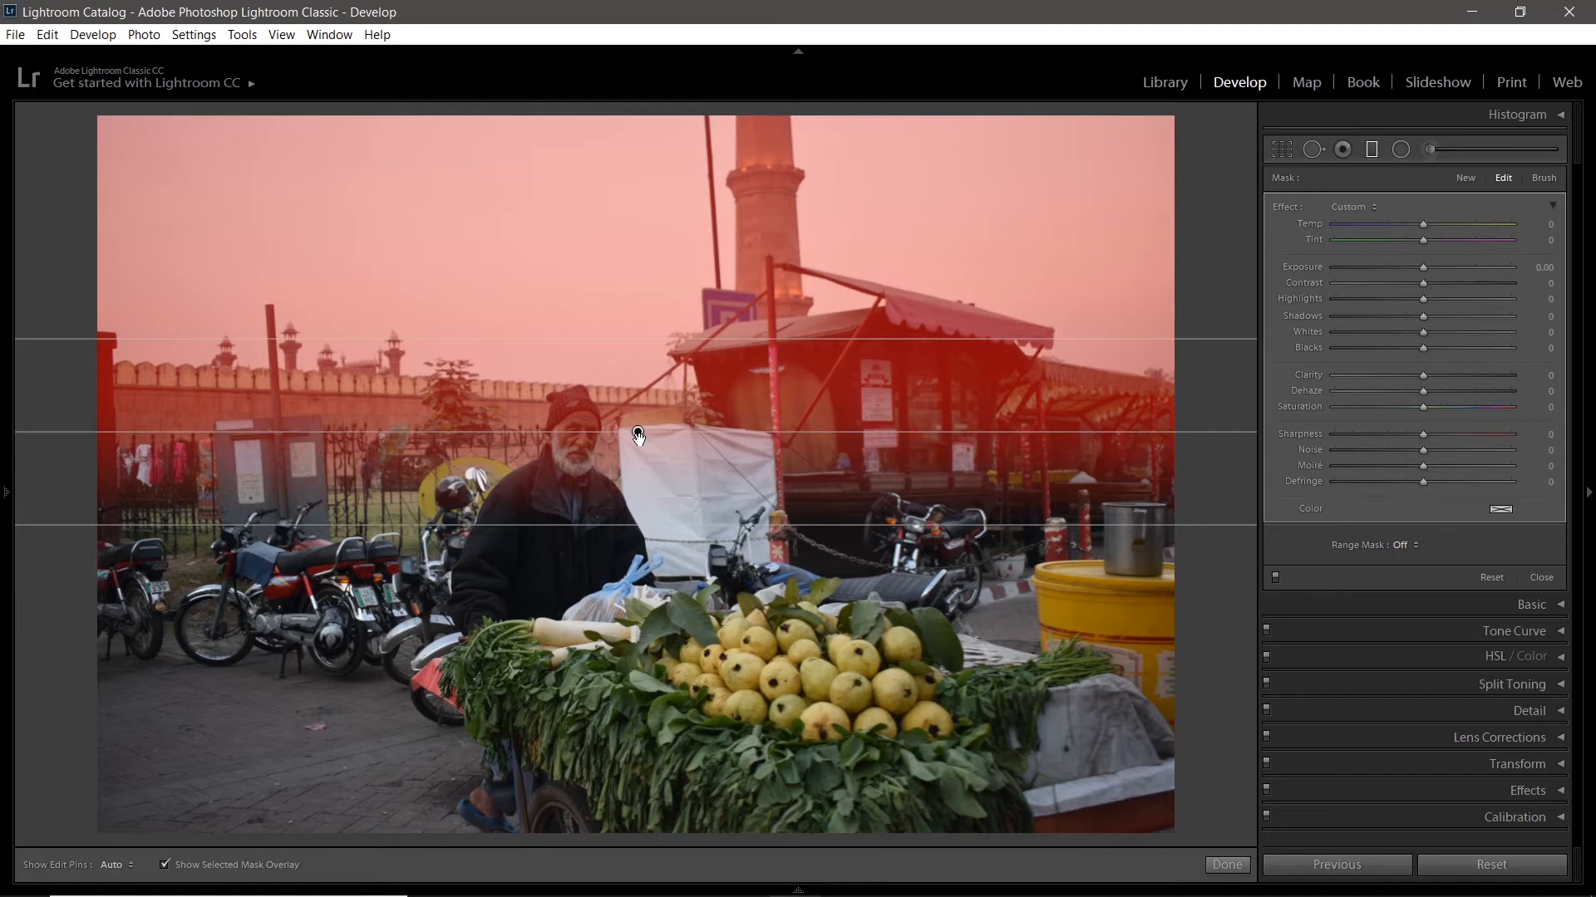
pyautogui.moveTo(638, 431); pyautogui.dragTo(633, 385)
pyautogui.press('o')
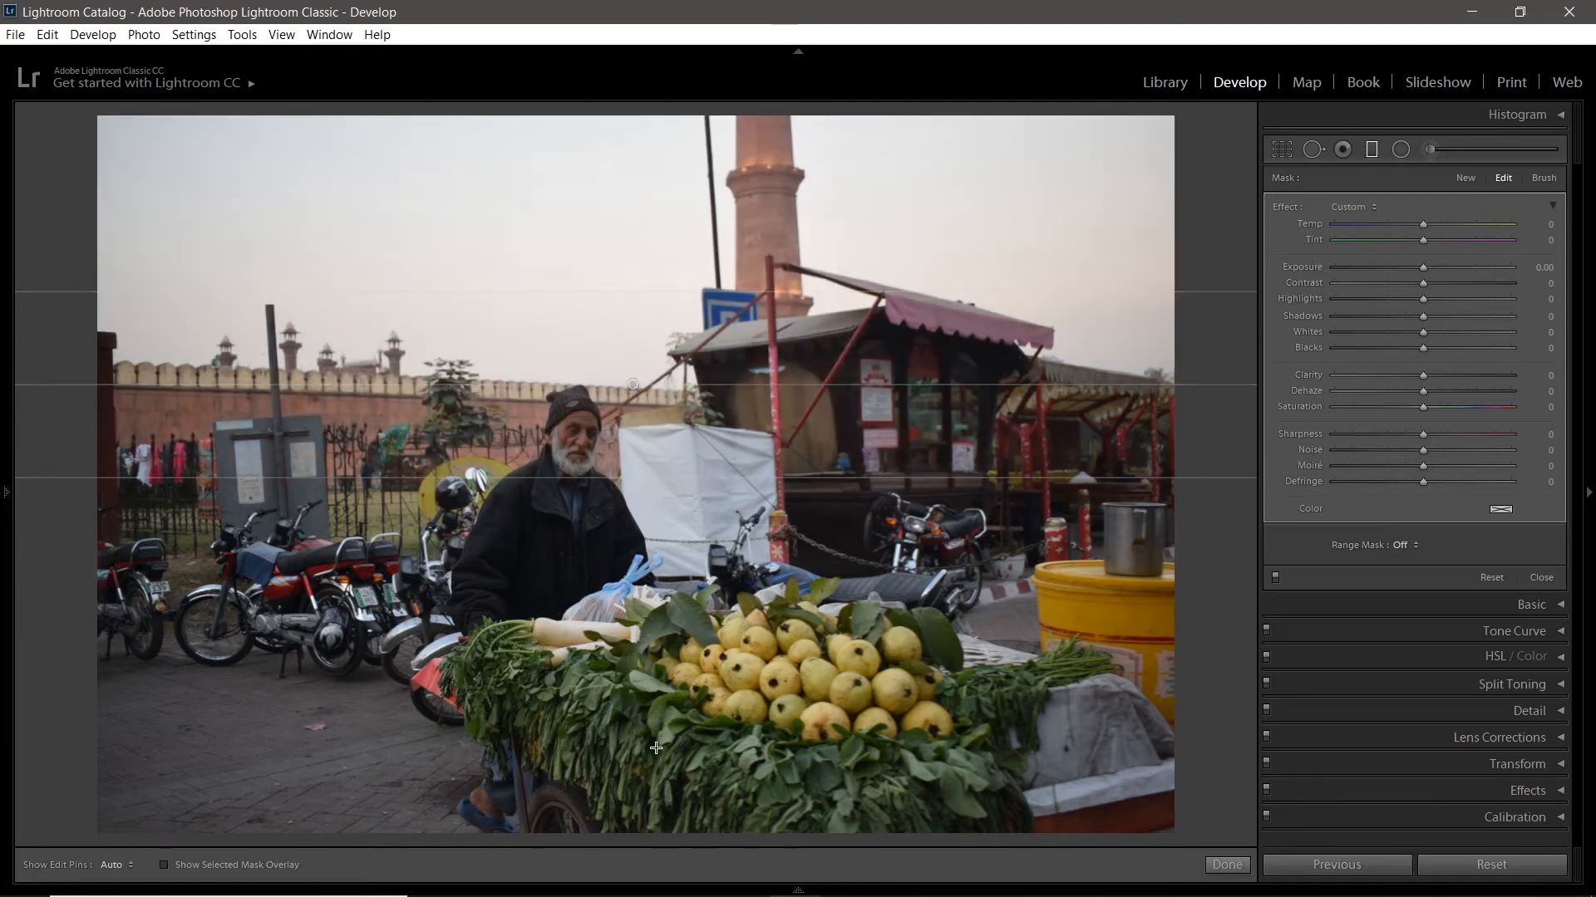
pyautogui.moveTo(615, 478); pyautogui.dragTo(641, 378)
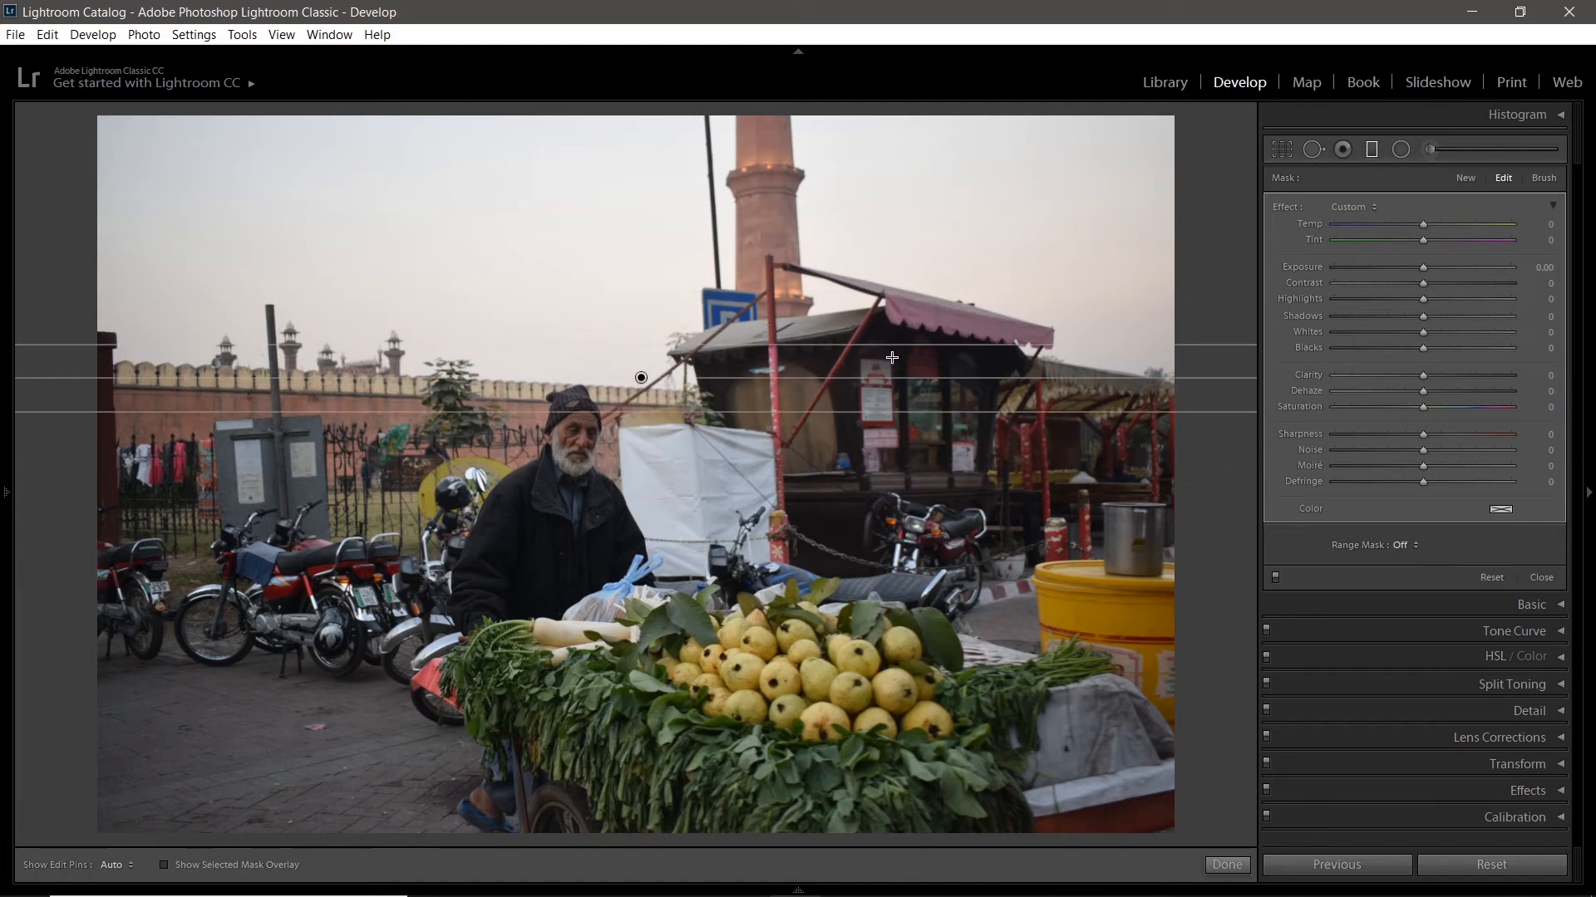
# - Set the sky filter's Exposure to 0.90 and Highlights to 81
pyautogui.moveTo(1423, 267); pyautogui.dragTo(1443, 283)
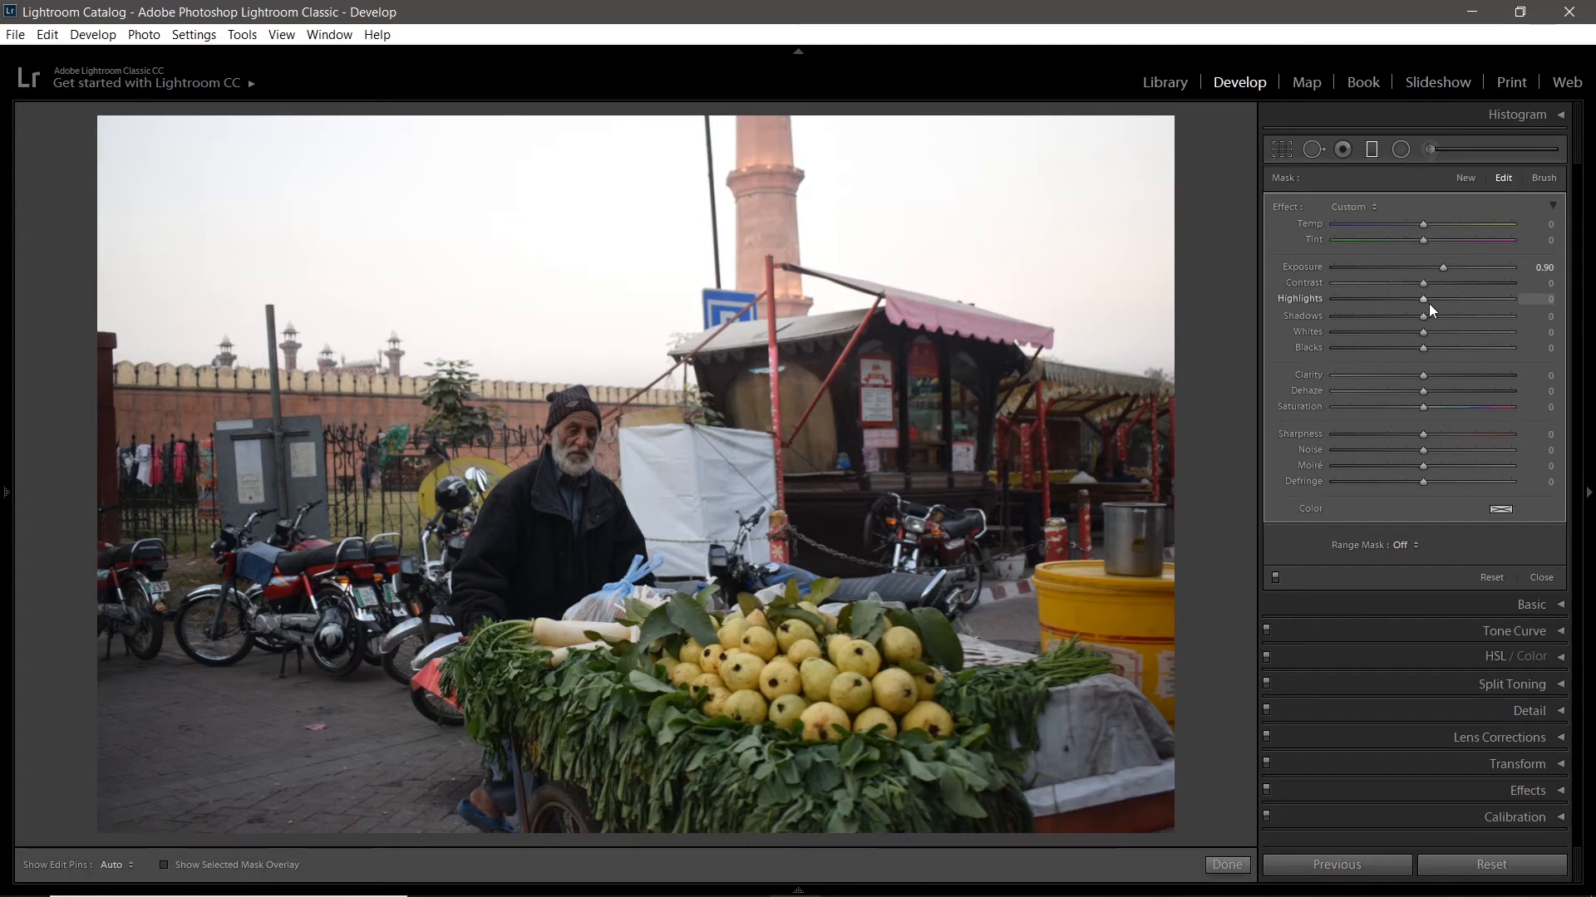
pyautogui.moveTo(1426, 302); pyautogui.dragTo(1498, 306)
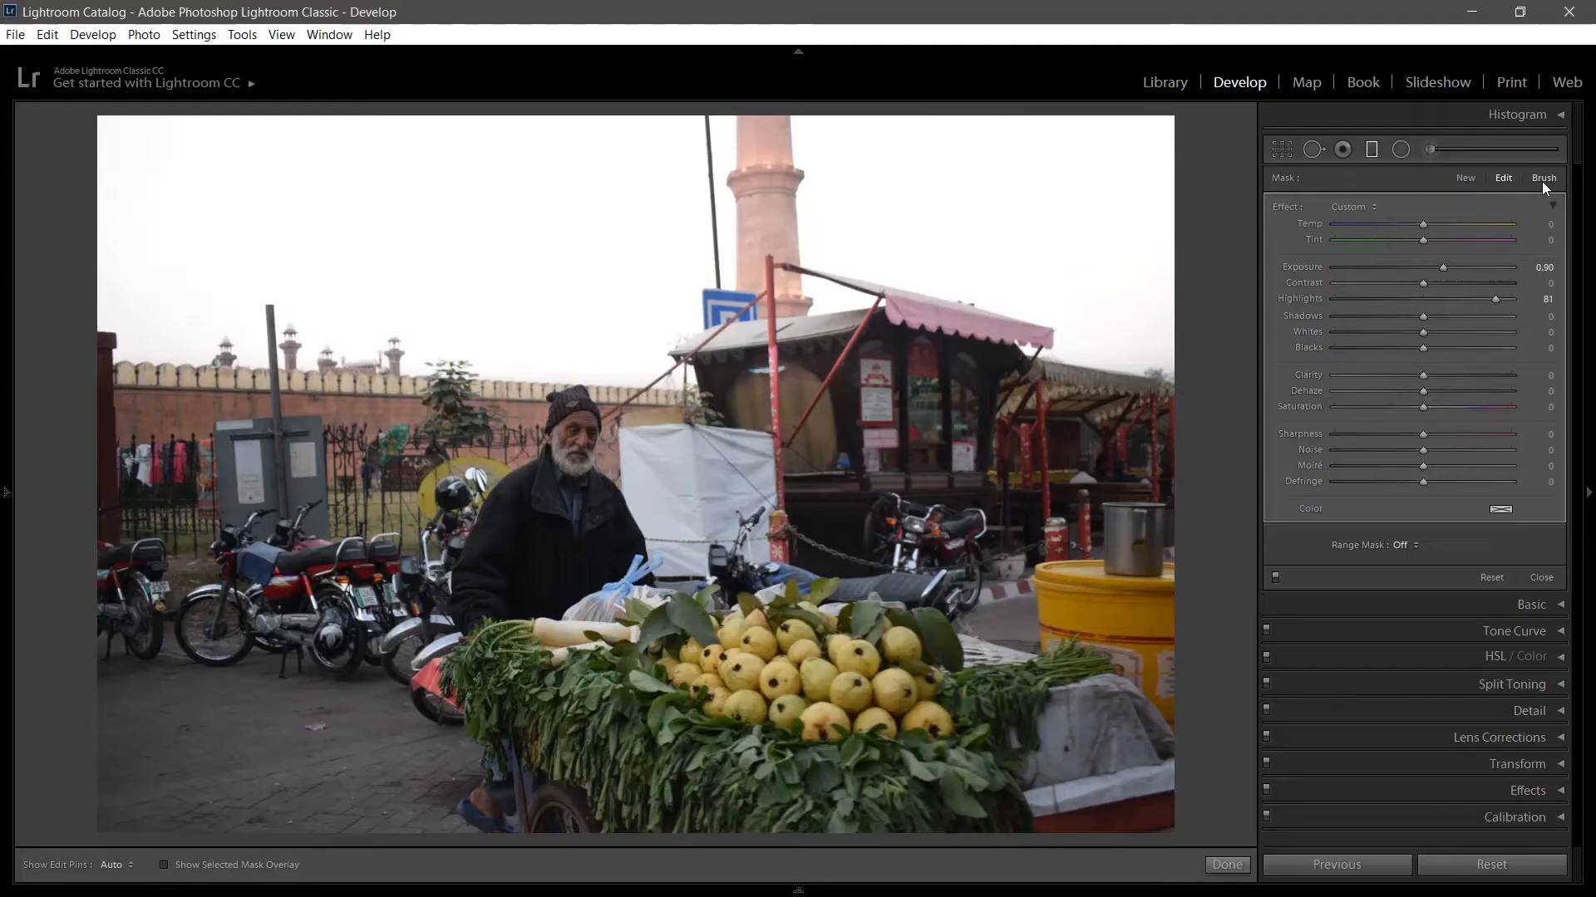
# - Erase the sky filter's effect from the minaret using its mask brush in erase mode, size 7.0 and feather 100
pyautogui.click(1542, 179)
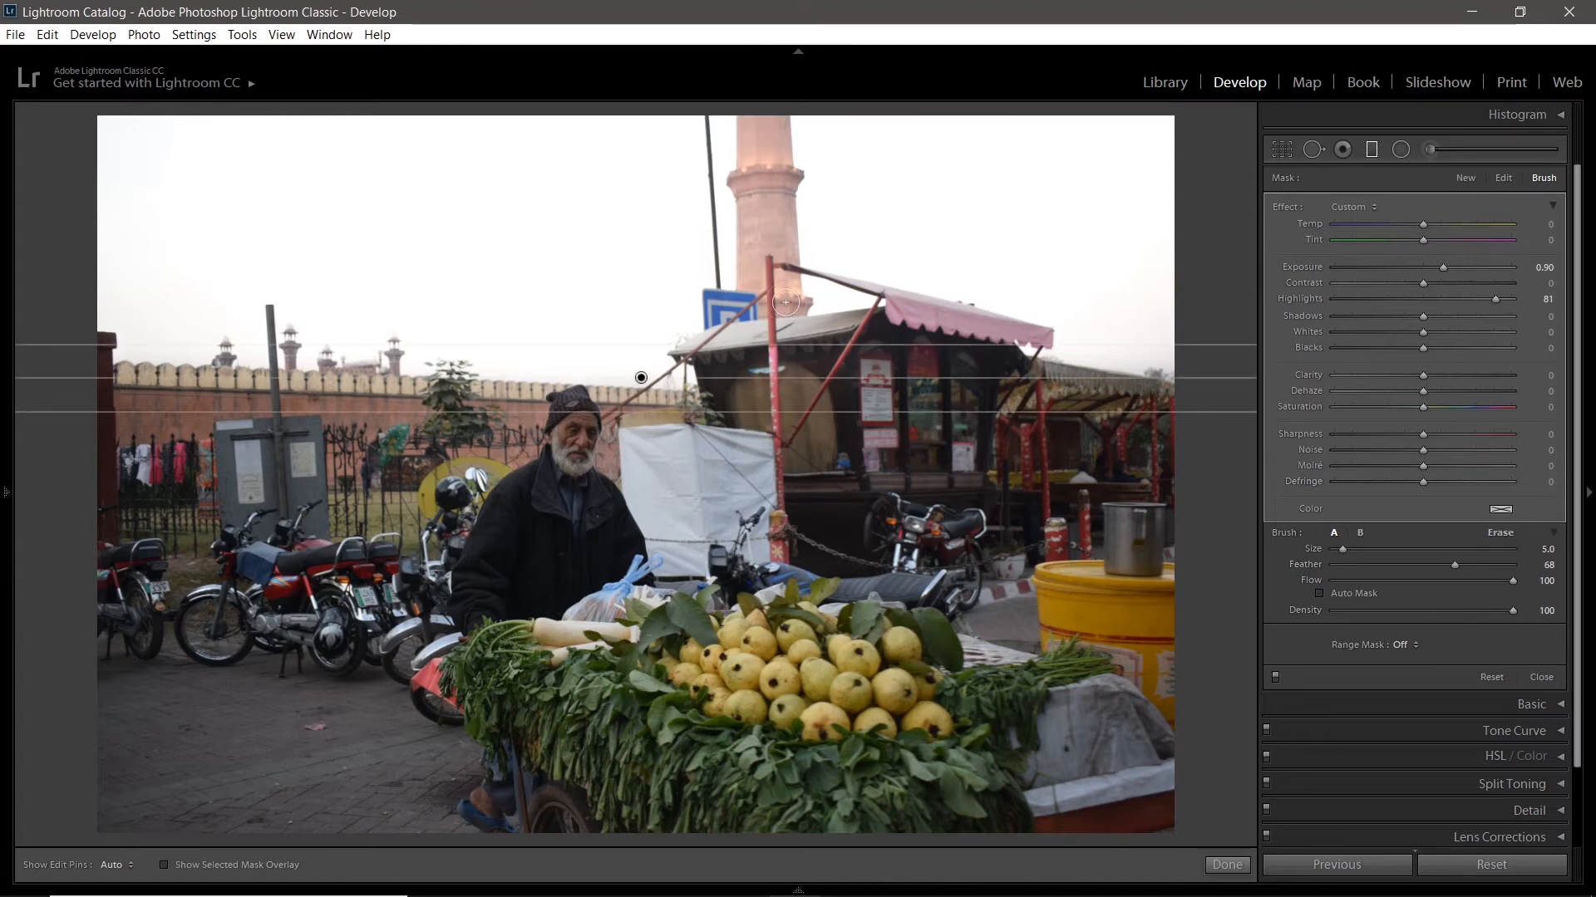
pyautogui.press('alt')
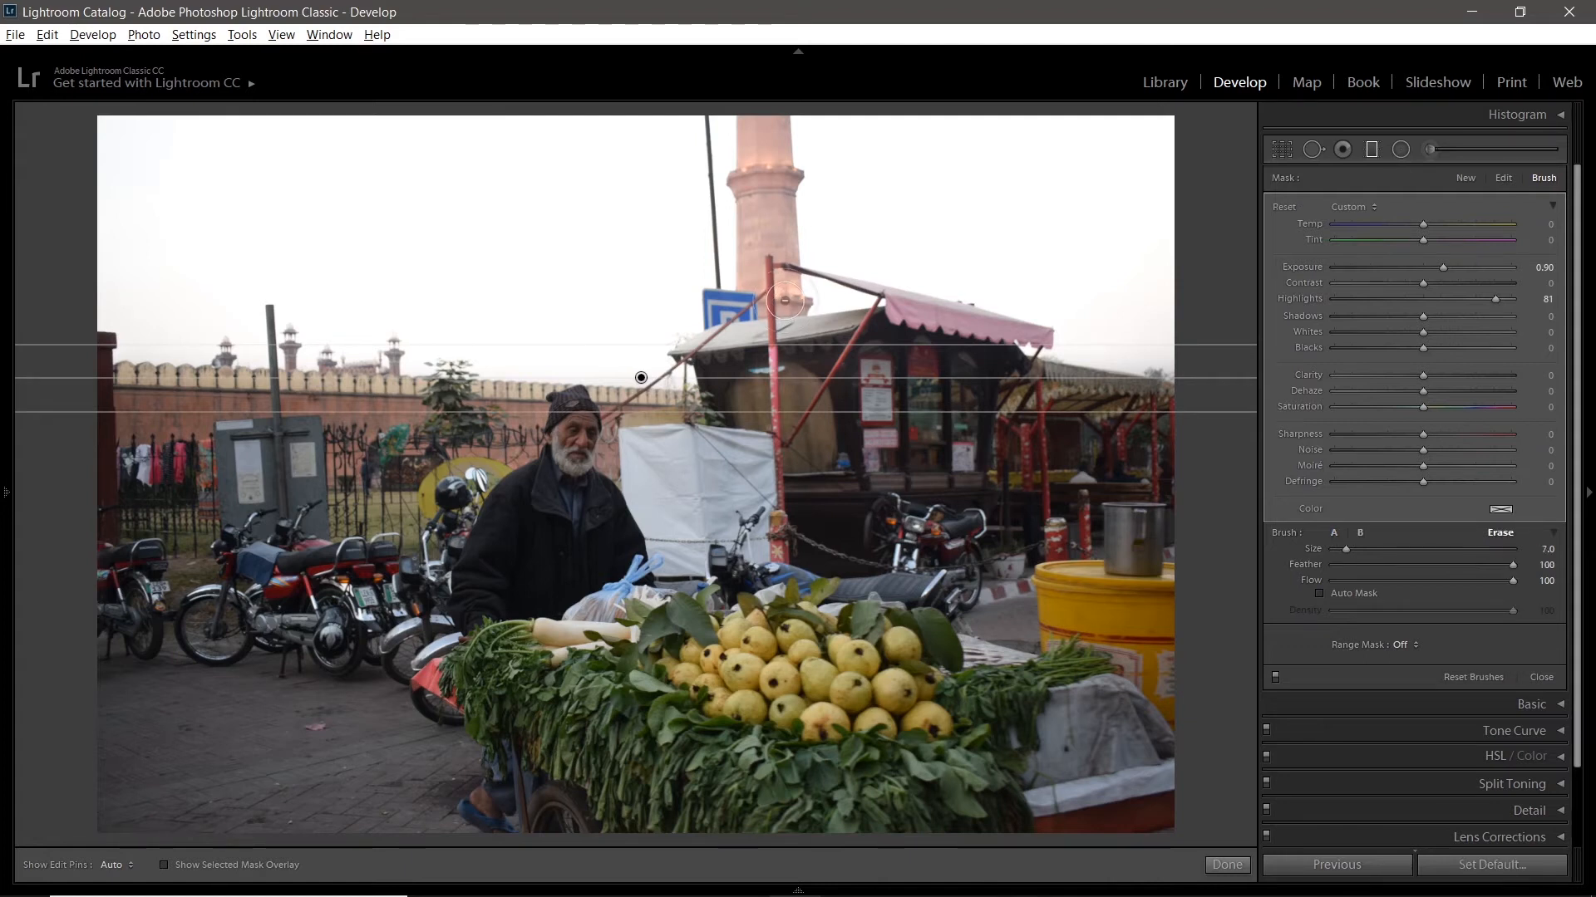
pyautogui.scroll(2, 787, 300)
pyautogui.scroll(-1, 764, 200)
pyautogui.scroll(-1, 763, 131)
pyautogui.press('h')
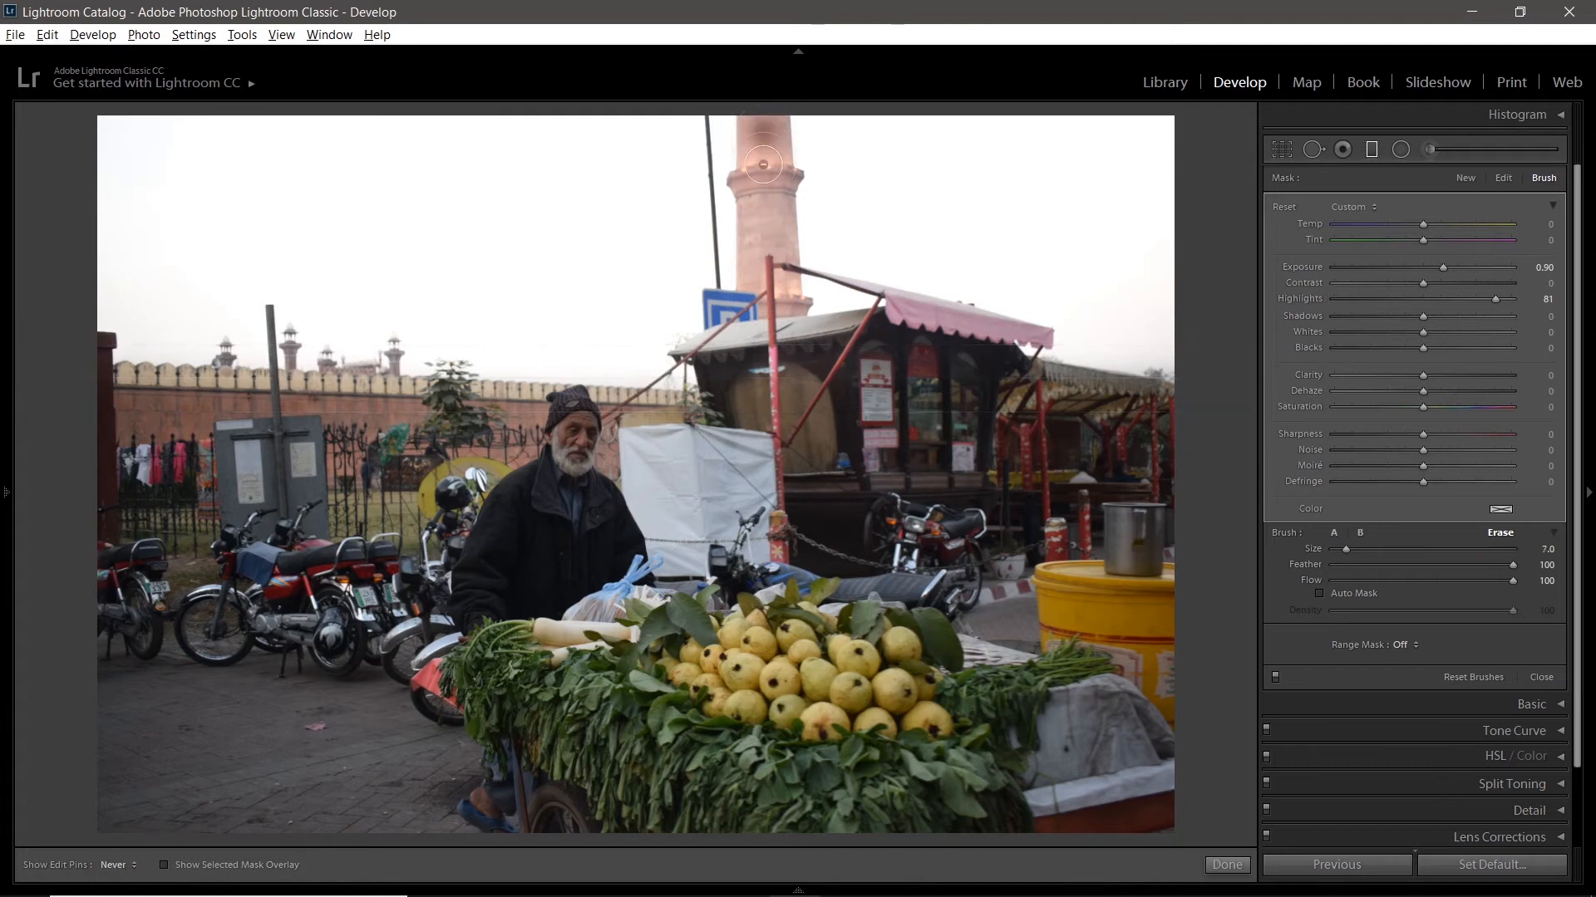
pyautogui.moveTo(768, 154)
pyautogui.mouseDown()
pyautogui.moveTo(781, 351)
pyautogui.moveTo(759, 315)
pyautogui.moveTo(749, 193)
pyautogui.moveTo(757, 111)
pyautogui.moveTo(790, 238)
pyautogui.moveTo(791, 339)
pyautogui.moveTo(770, 111)
pyautogui.mouseUp()
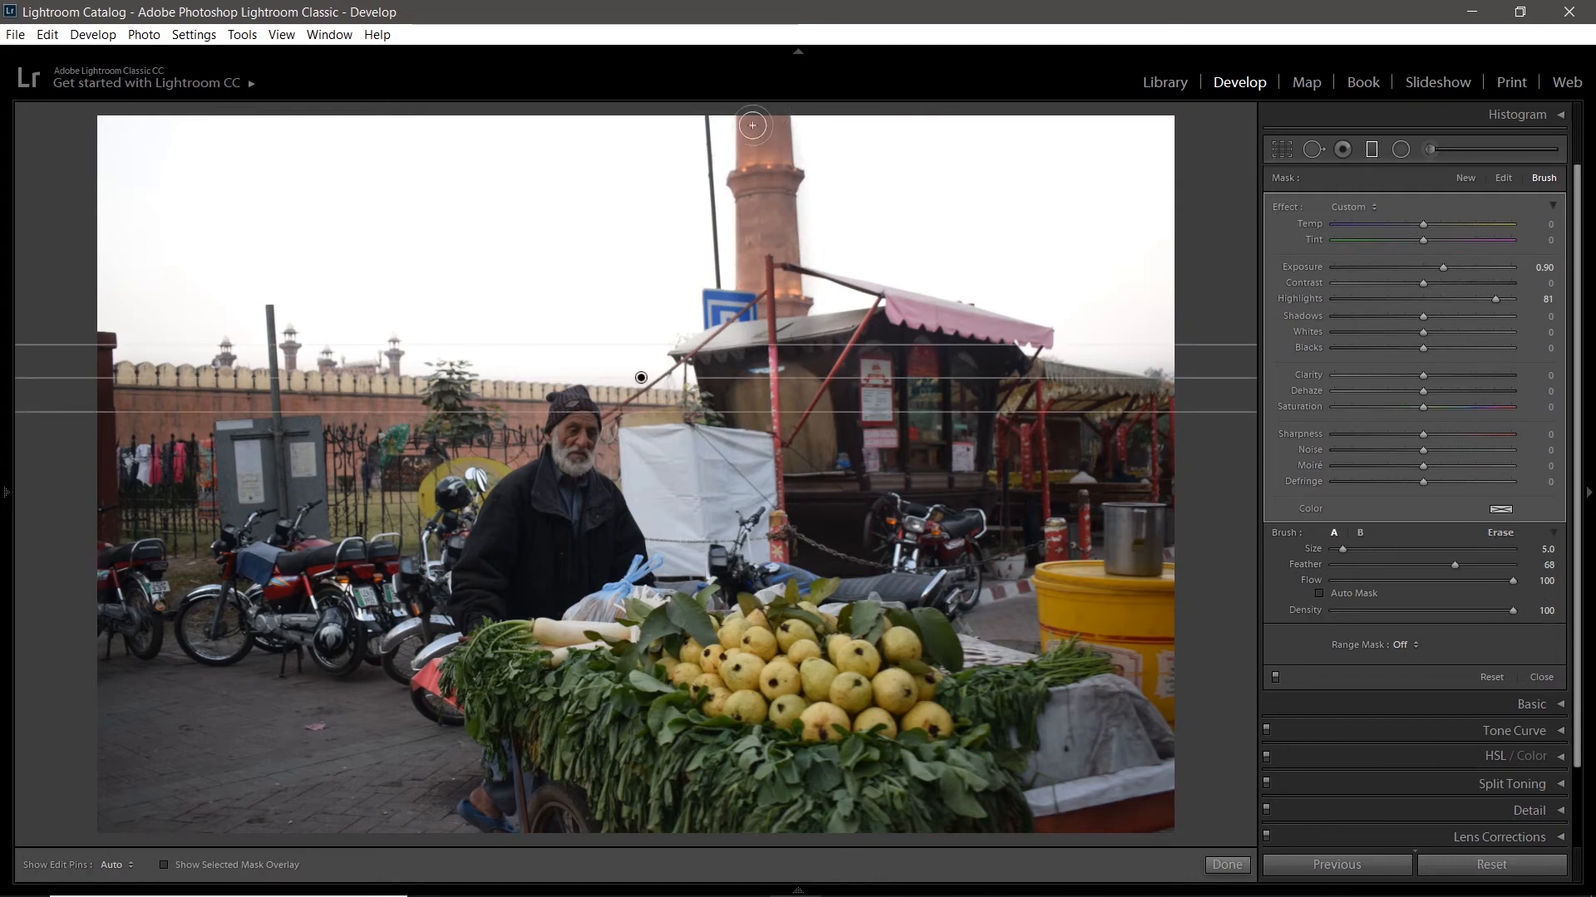
# - Inspect the mask overlay around the minaret's edges up close and enable Auto Mask for the filter brush
pyautogui.press('o')
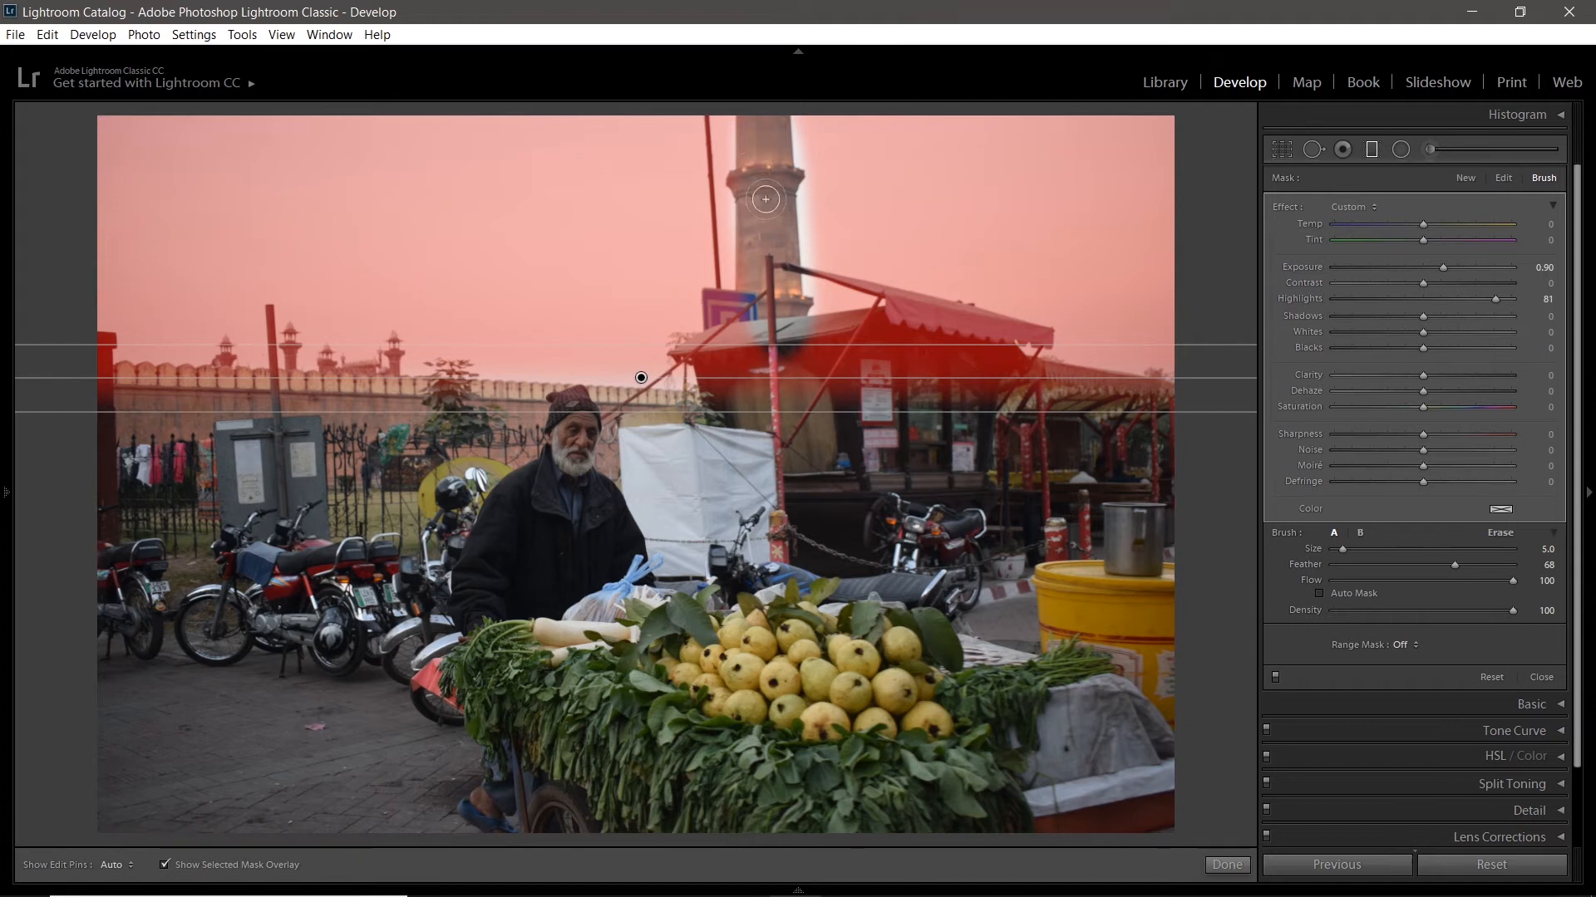
pyautogui.click(797, 156)
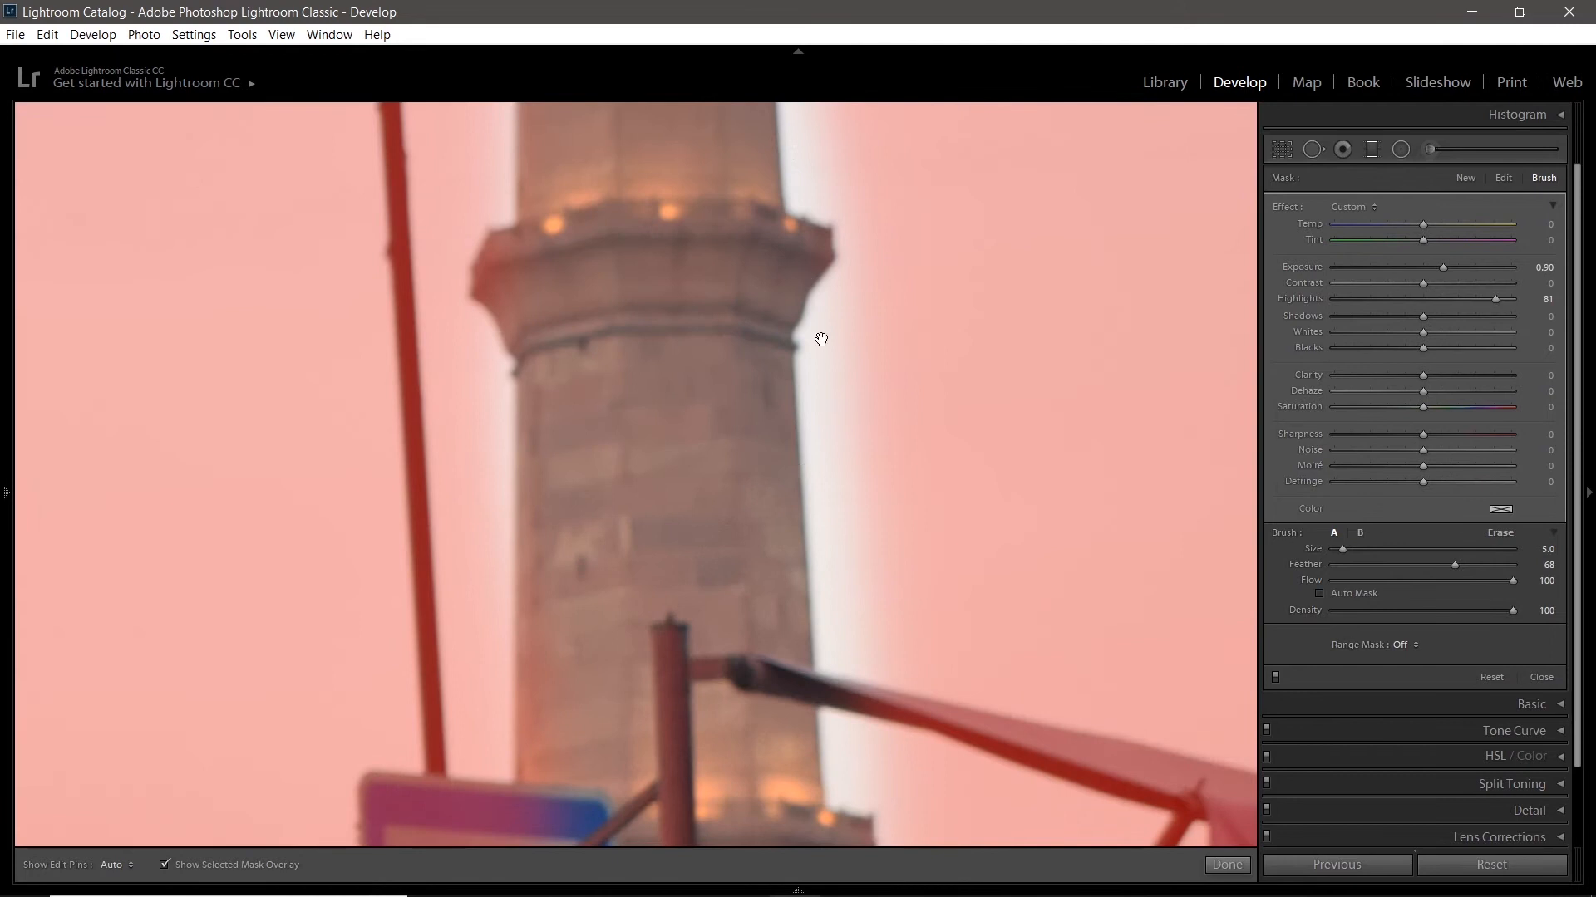
pyautogui.click(793, 424)
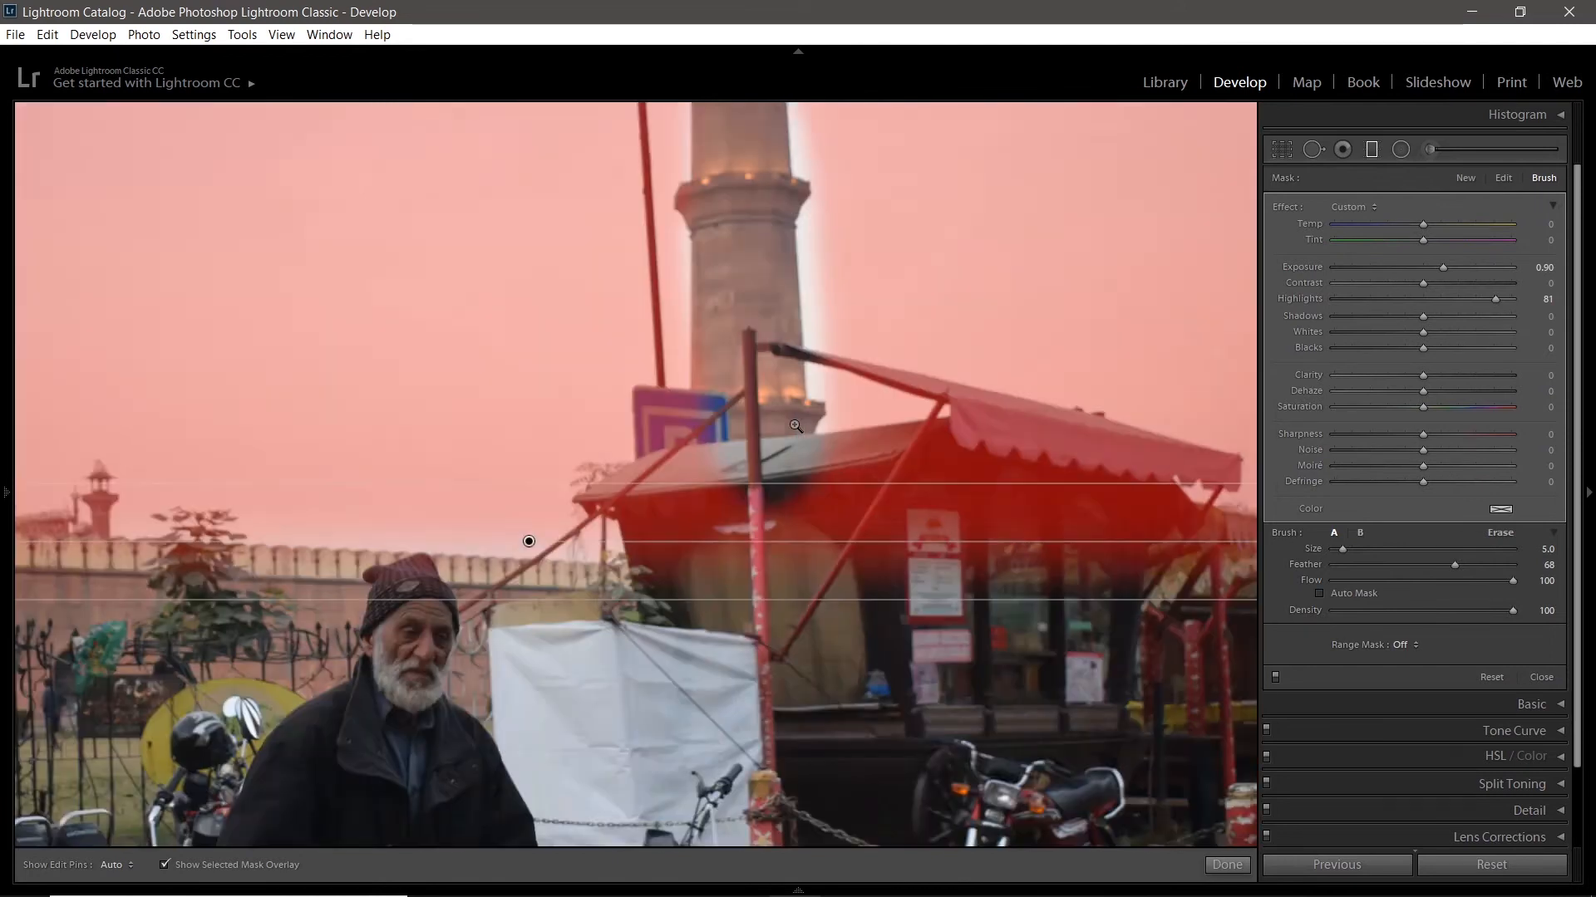
pyautogui.click(1342, 595)
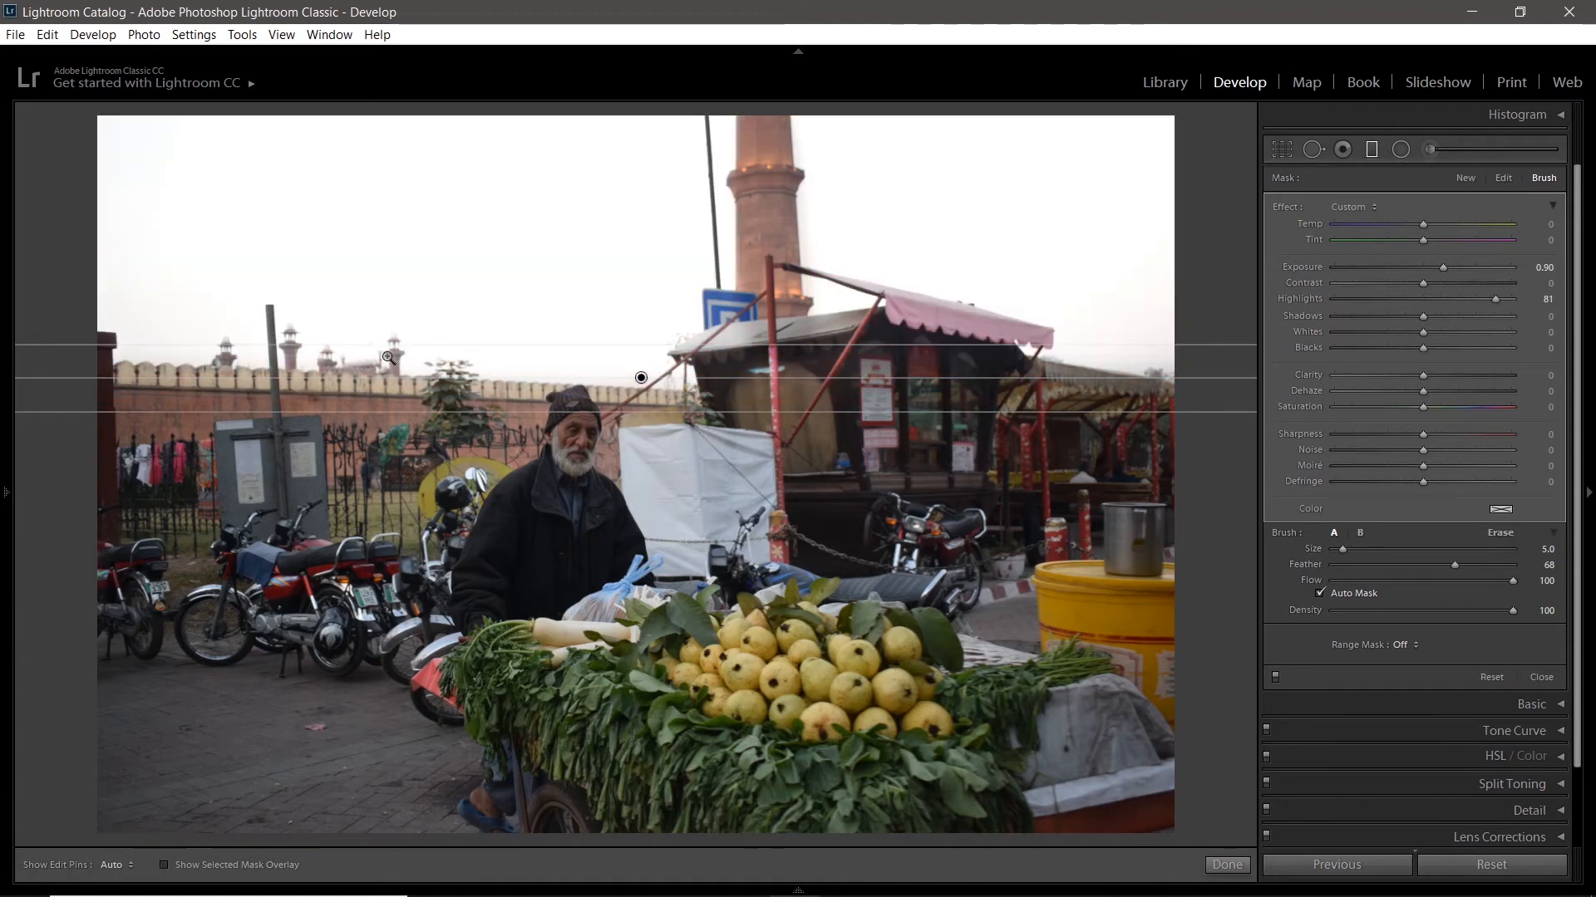
# - Examine the small distant minarets above the wall up close in erase mode and check the sky filter's mask overlay
pyautogui.click(388, 357)
pyautogui.moveTo(398, 387)
pyautogui.mouseDown()
pyautogui.moveTo(751, 456)
pyautogui.moveTo(770, 506)
pyautogui.moveTo(772, 360)
pyautogui.moveTo(776, 487)
pyautogui.mouseUp()
pyautogui.press('alt')
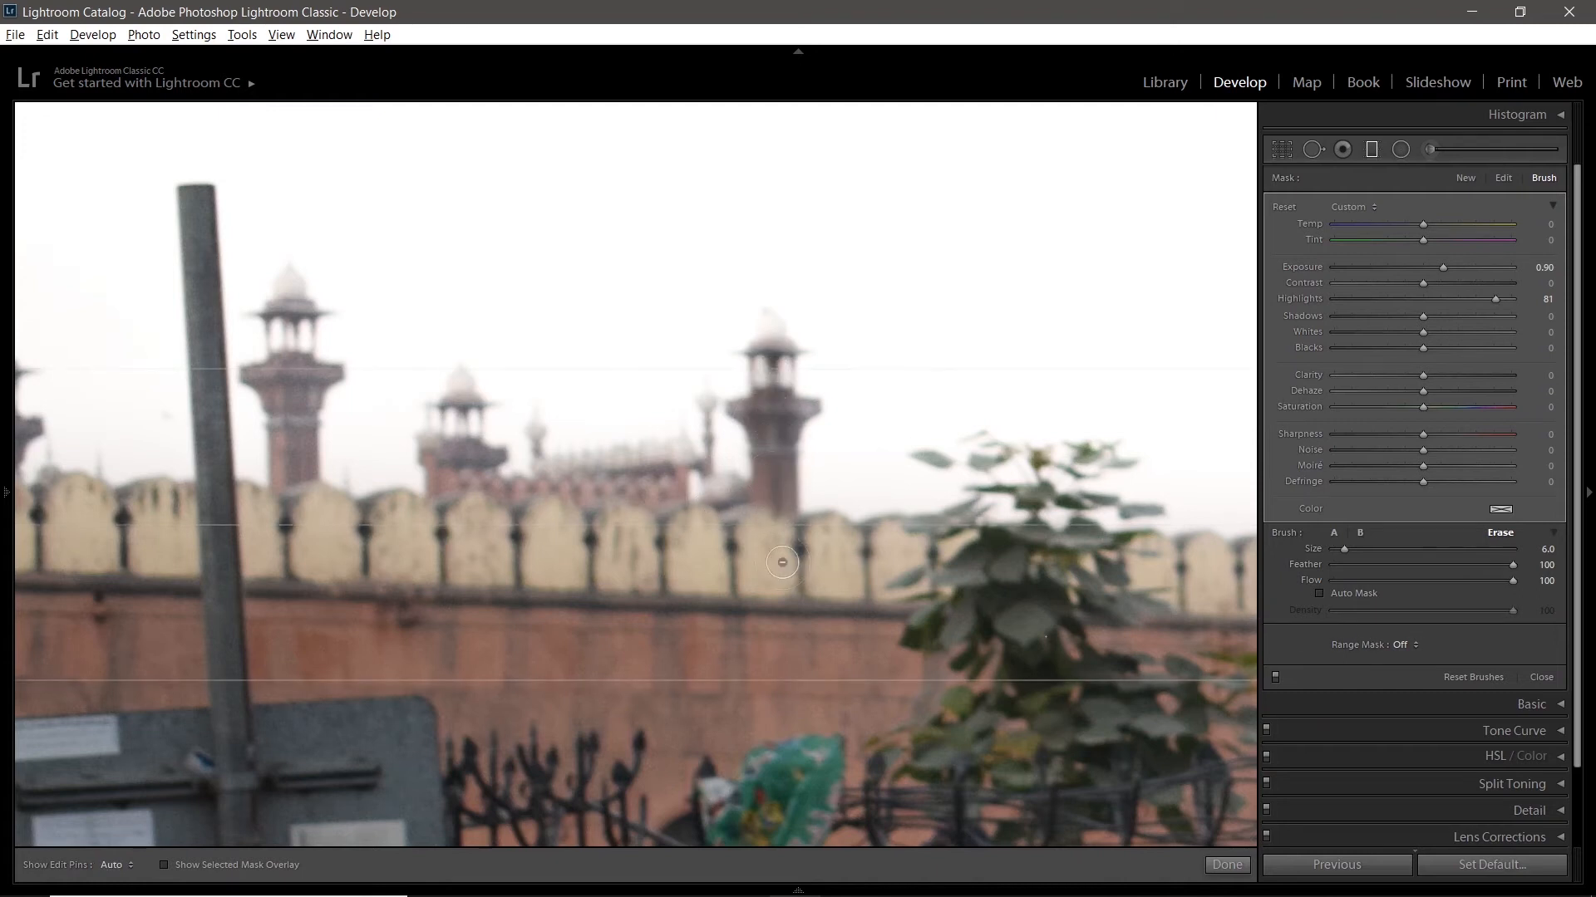
pyautogui.moveTo(676, 499)
pyautogui.mouseDown()
pyautogui.moveTo(671, 462)
pyautogui.moveTo(505, 497)
pyautogui.moveTo(450, 434)
pyautogui.moveTo(436, 470)
pyautogui.moveTo(301, 478)
pyautogui.moveTo(287, 416)
pyautogui.moveTo(288, 455)
pyautogui.mouseUp()
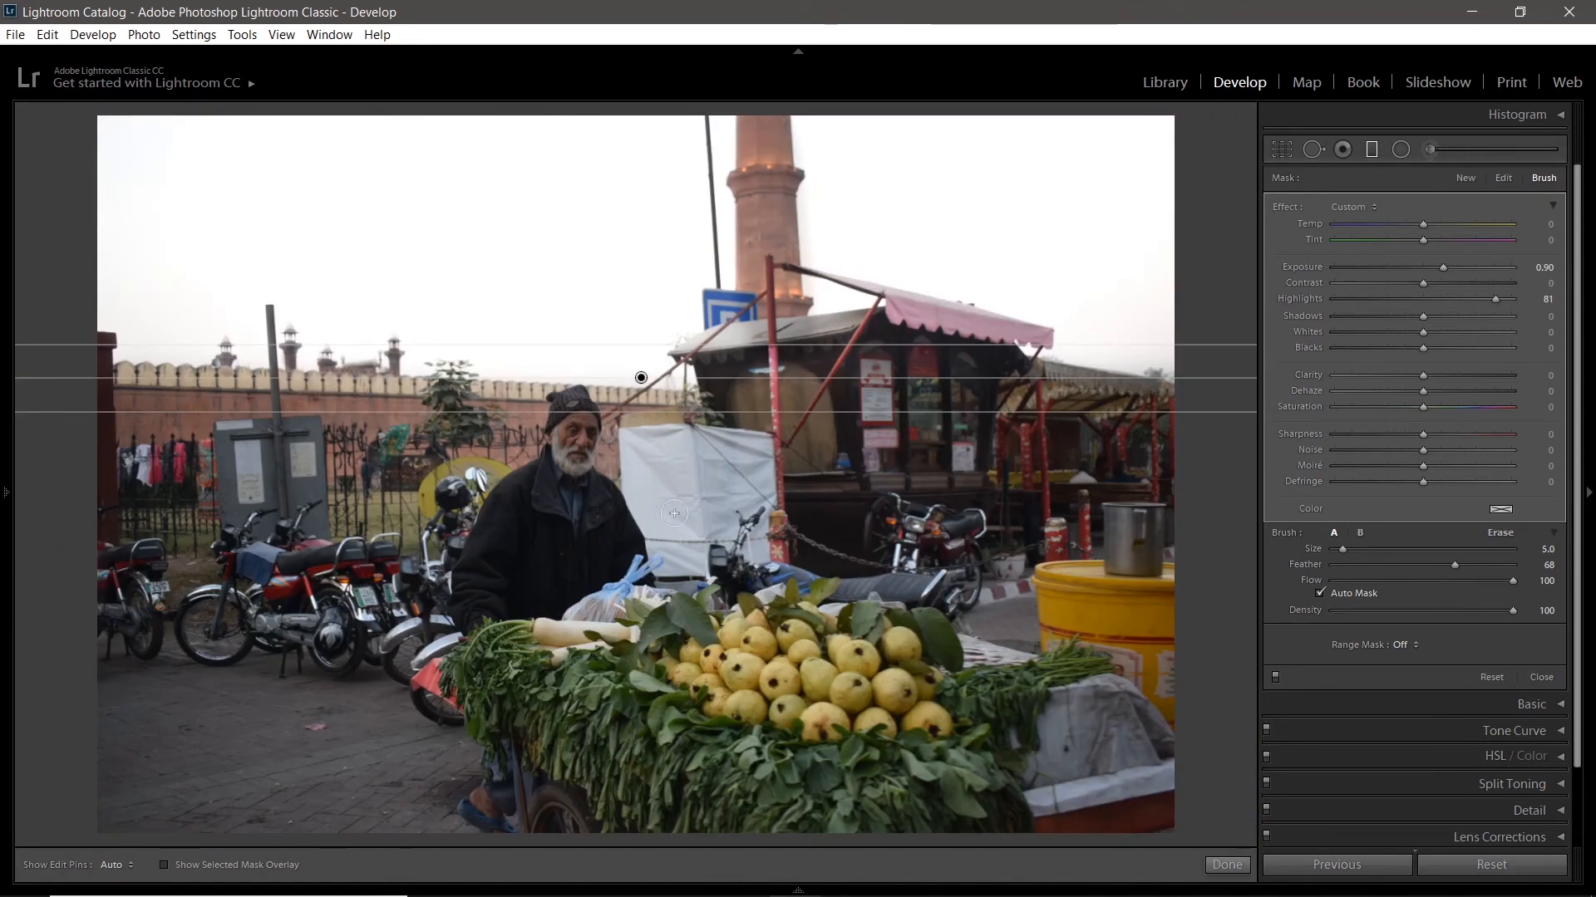
pyautogui.press('o')
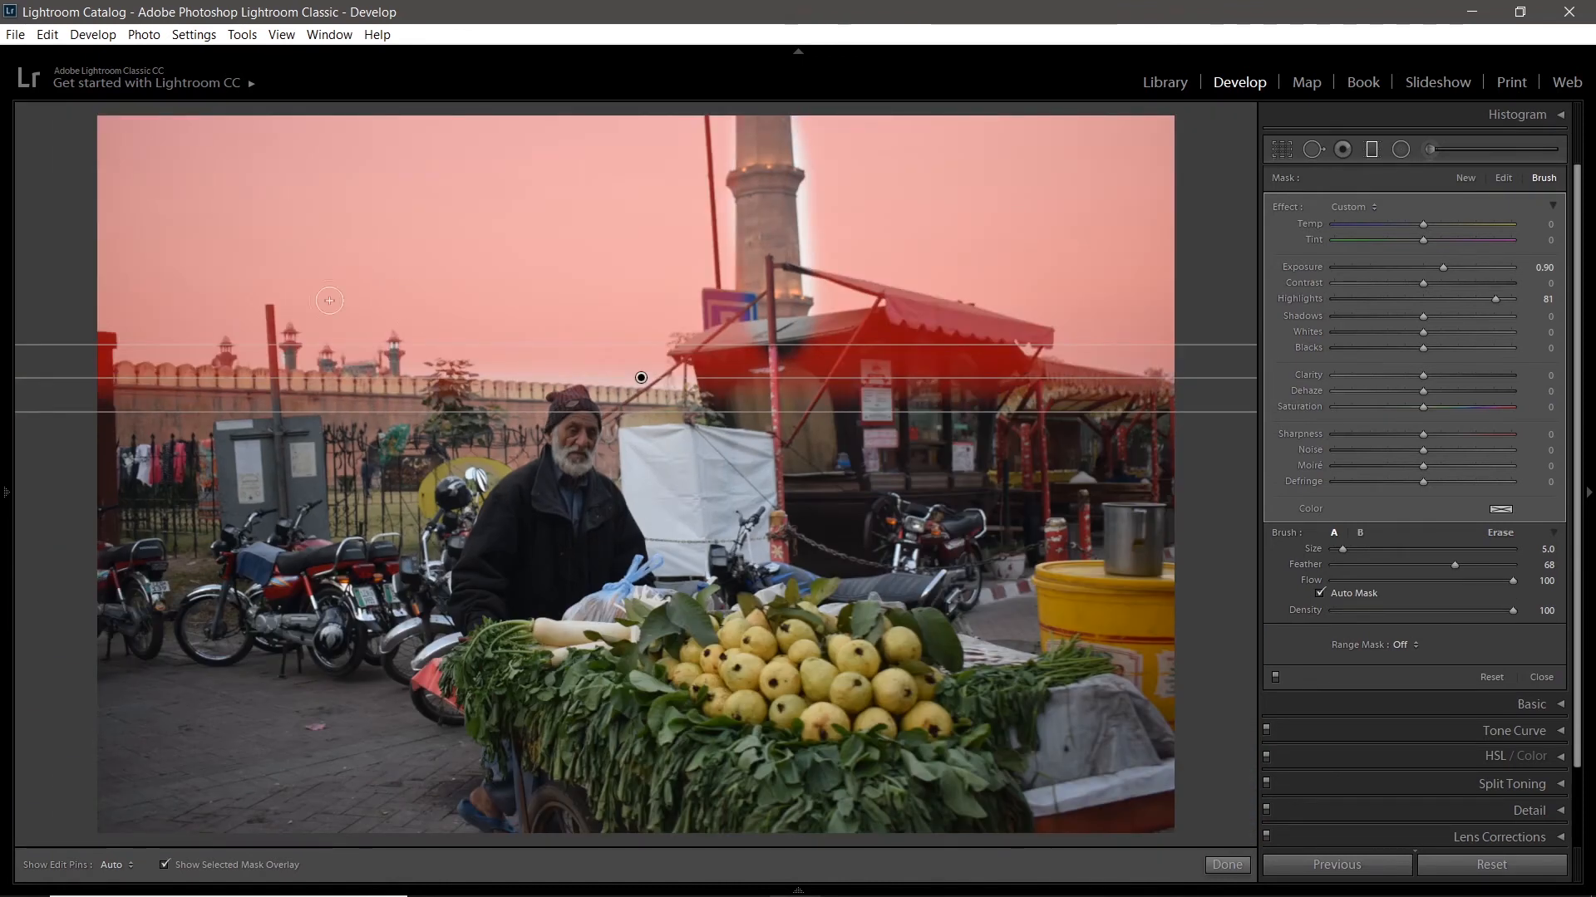
pyautogui.press('o')
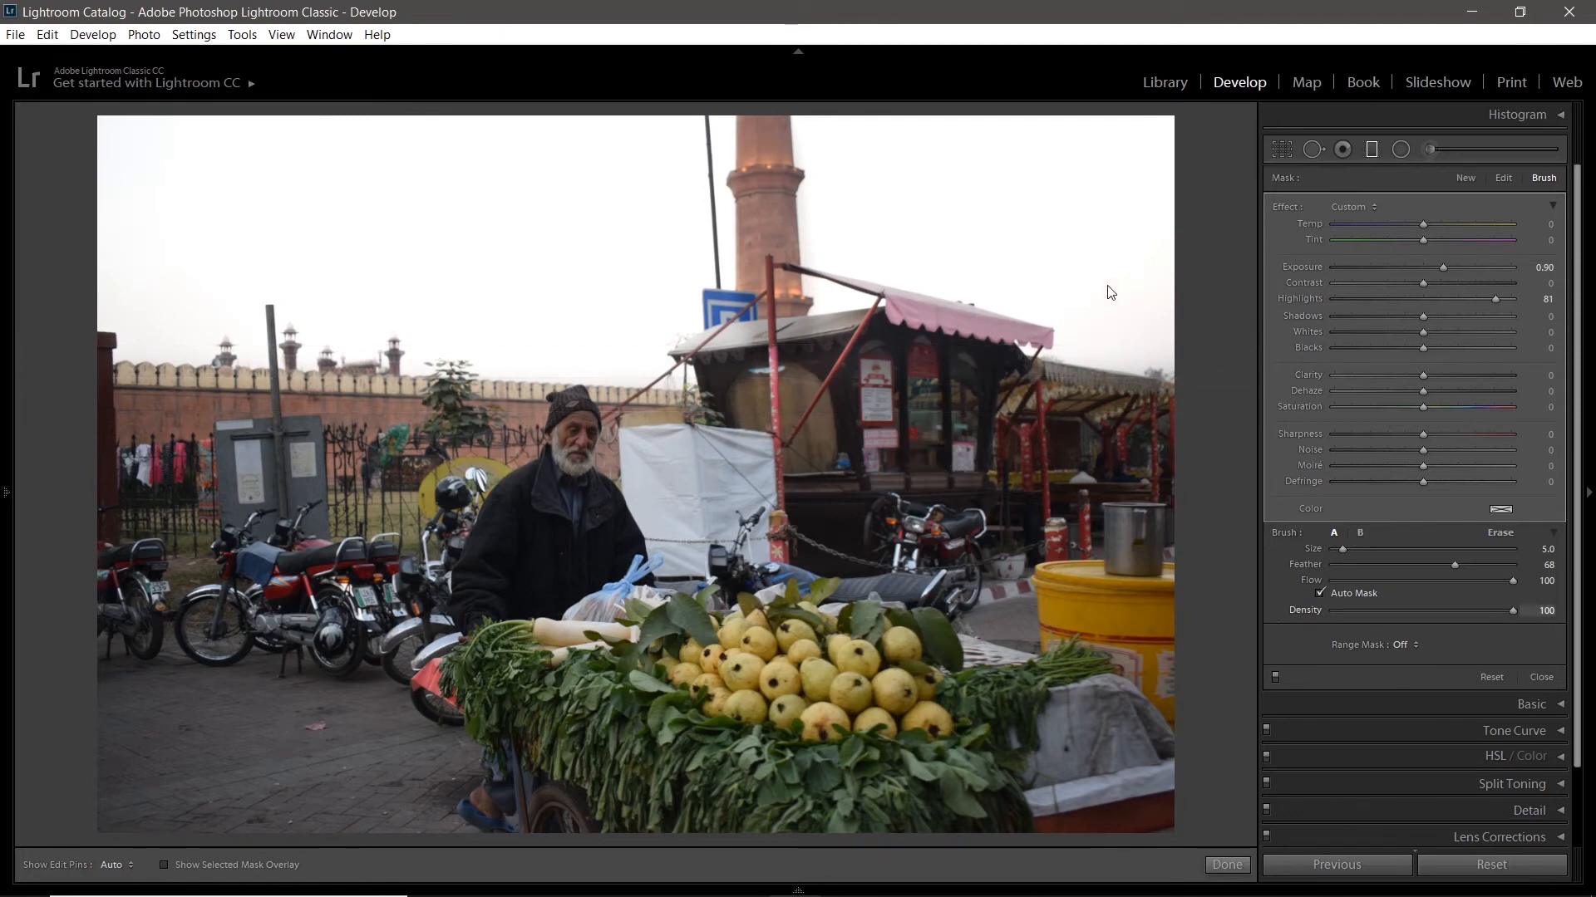
# - Try a Color range mask on the sky filter, sampling the sky, the stall roof and the large minaret
pyautogui.click(1420, 645)
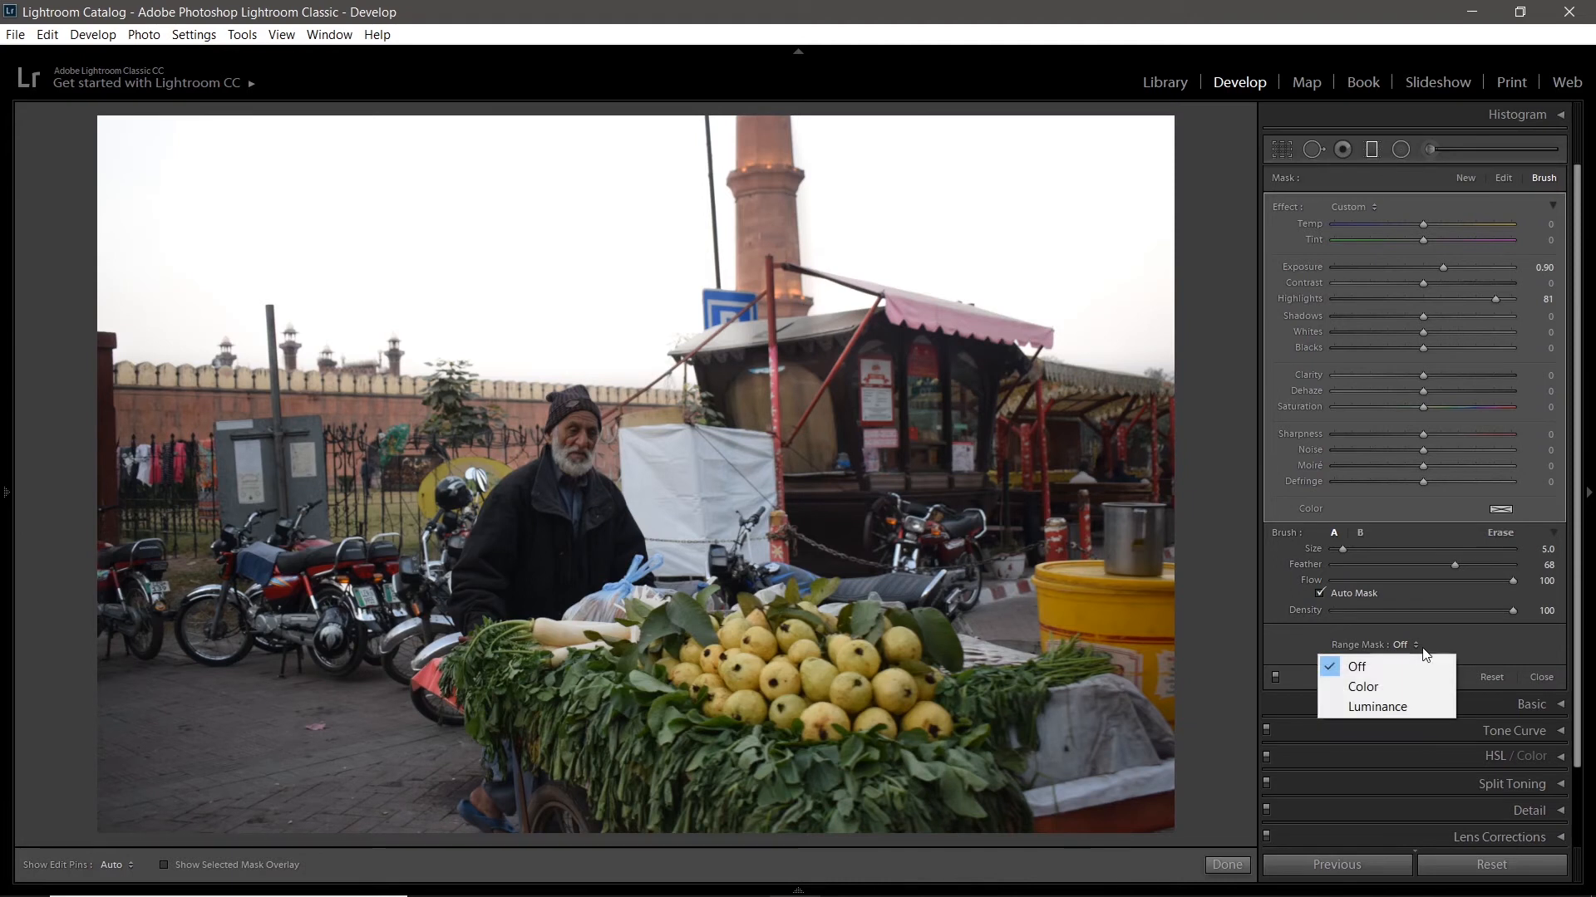
pyautogui.click(1405, 688)
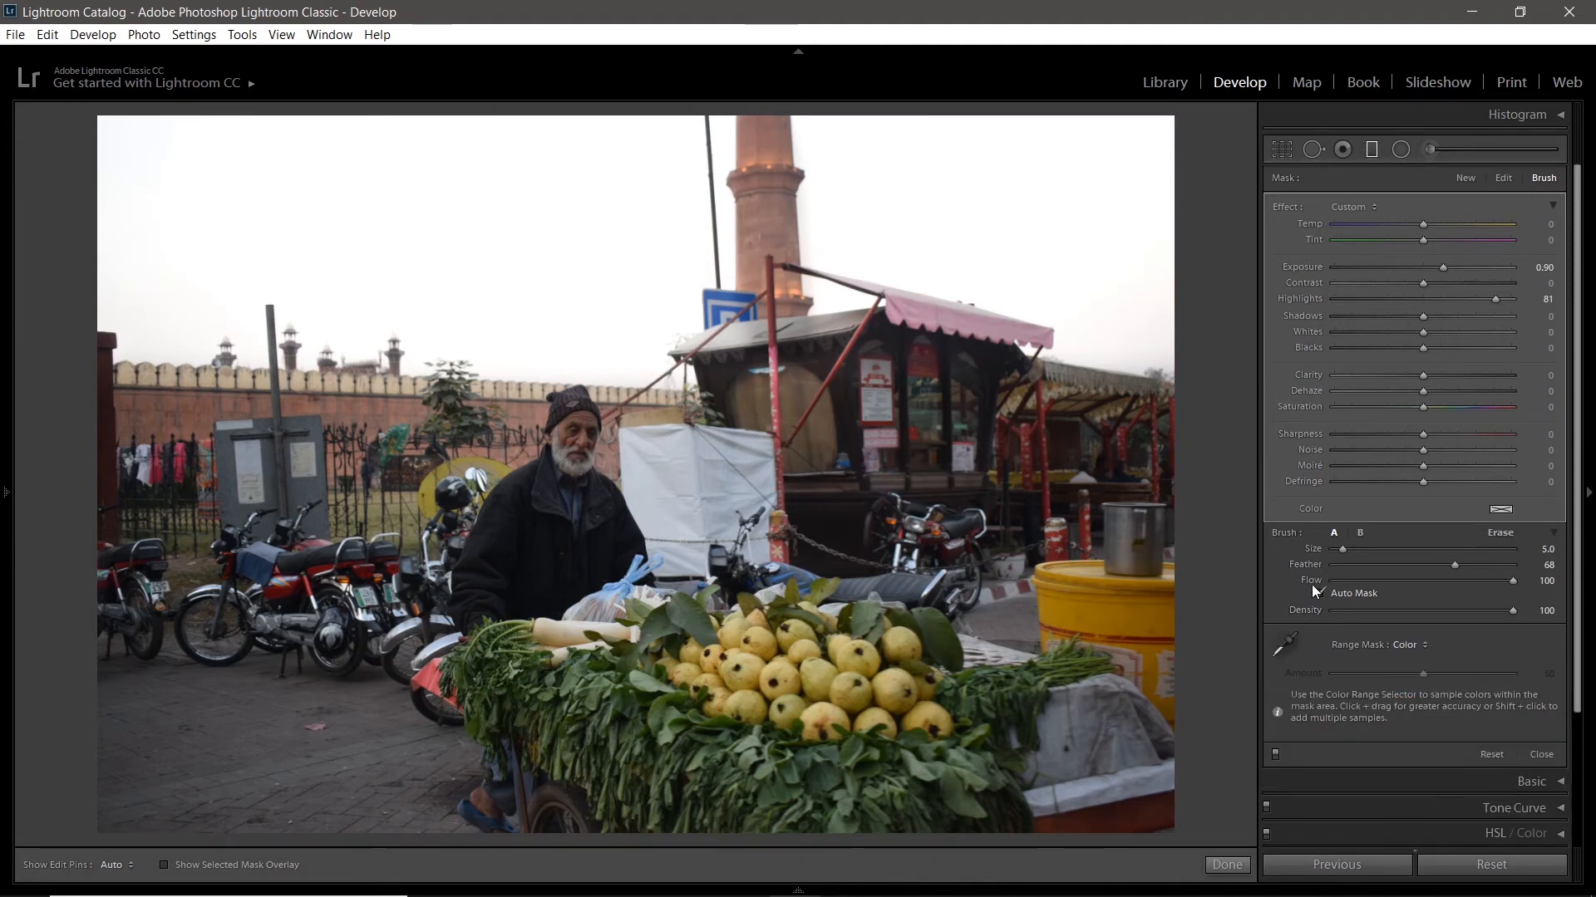
pyautogui.click(1289, 642)
pyautogui.click(567, 217)
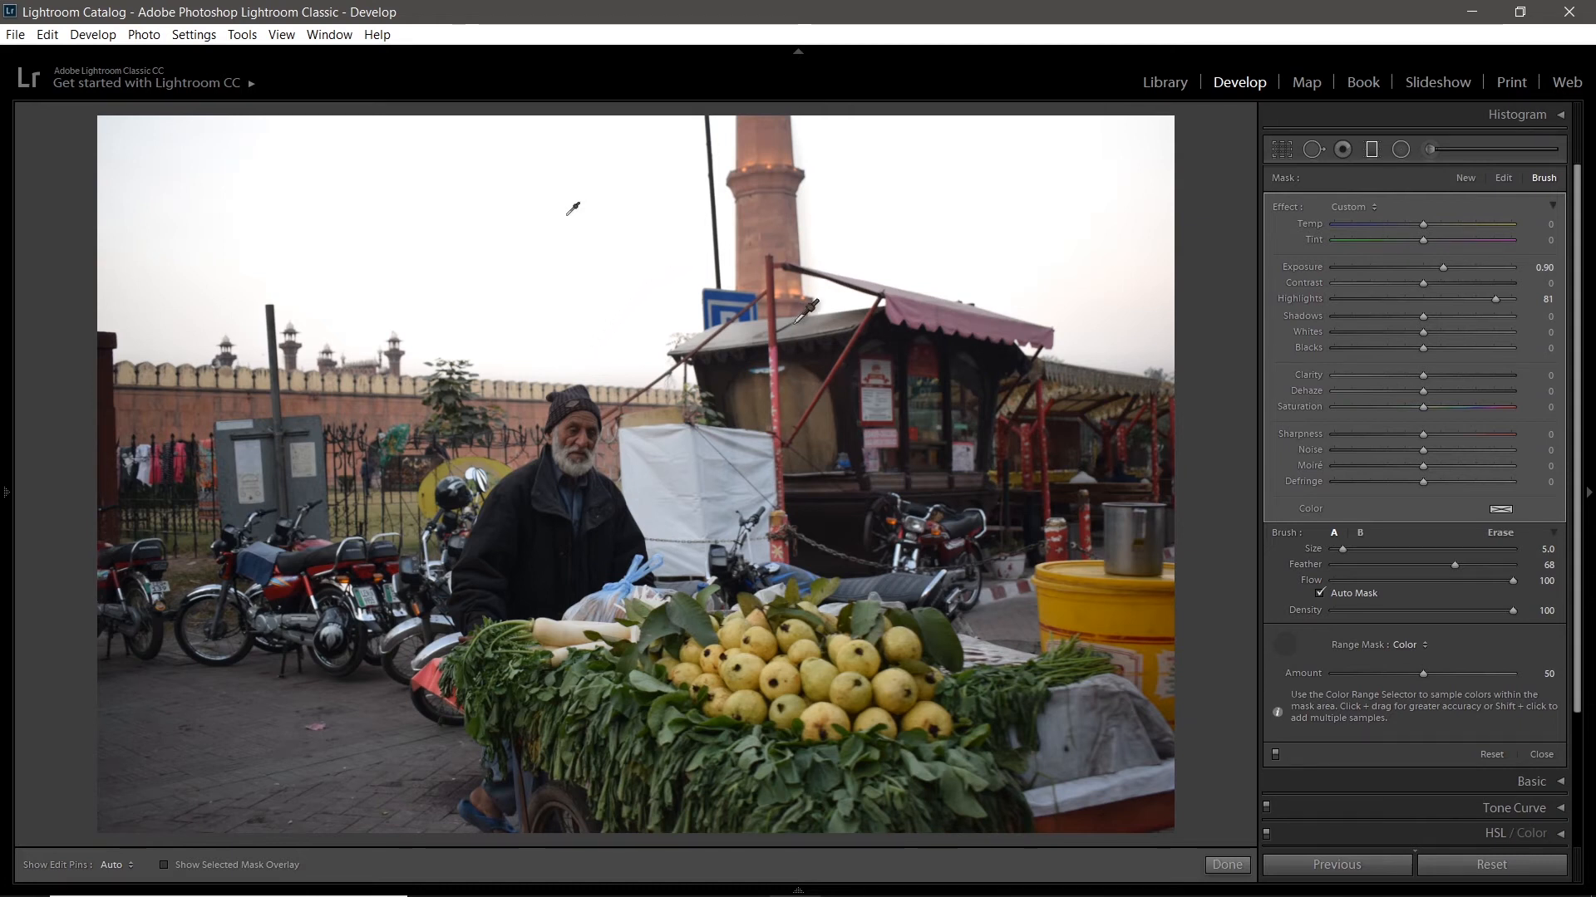
pyautogui.press('shift')
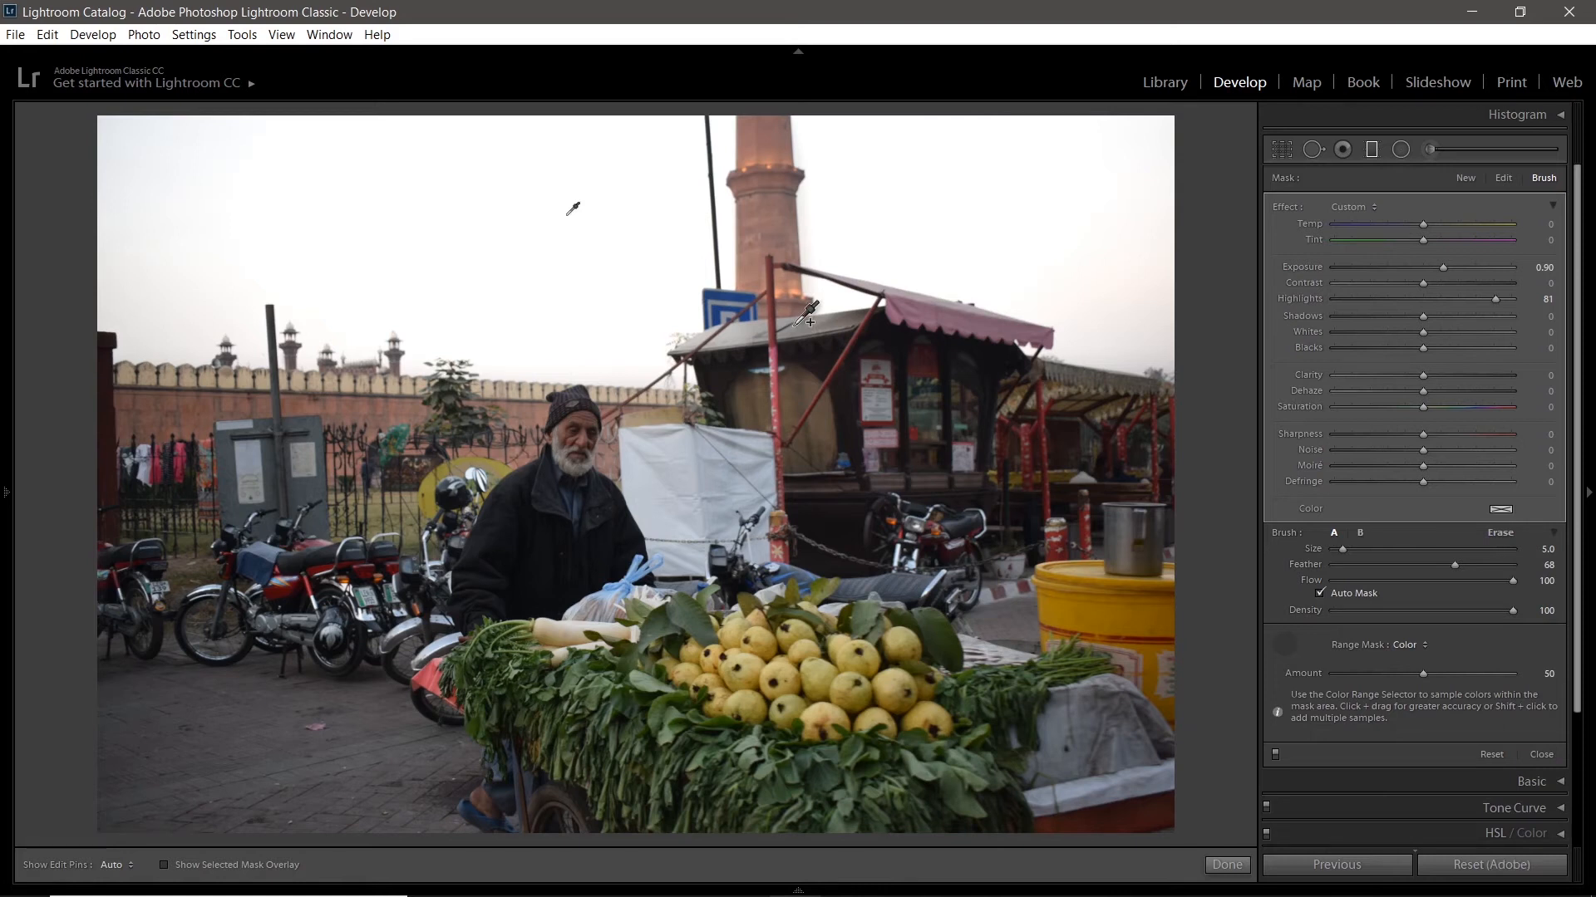
pyautogui.keyDown('shift'); pyautogui.click(796, 324); pyautogui.keyUp('shift')
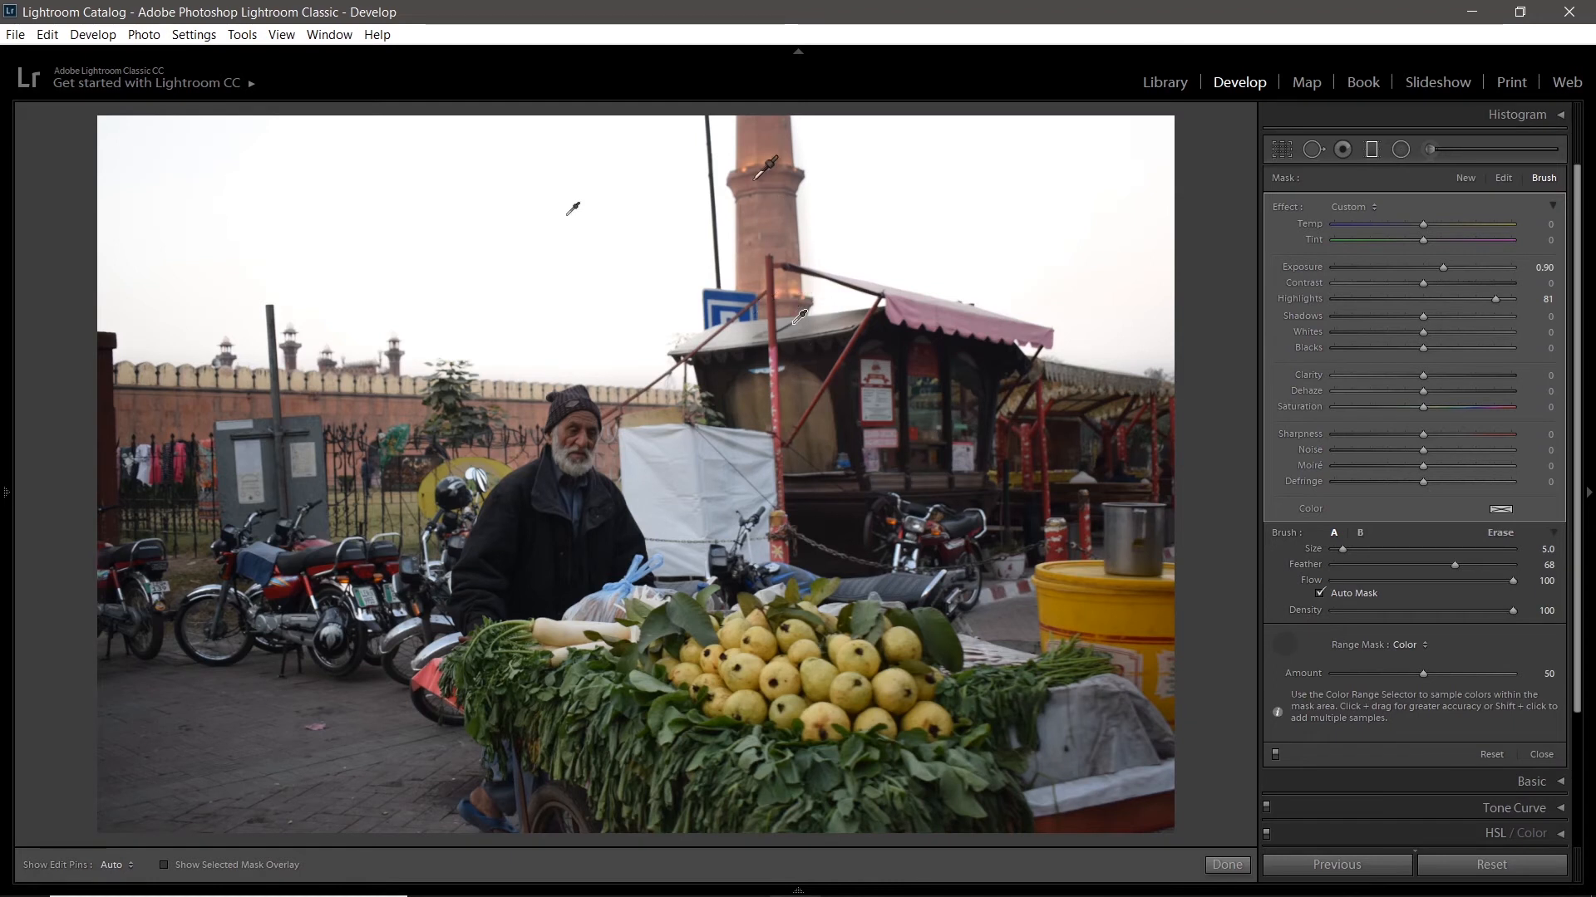
pyautogui.press('shift')
pyautogui.keyDown('shift'); pyautogui.click(761, 223); pyautogui.keyUp('shift')
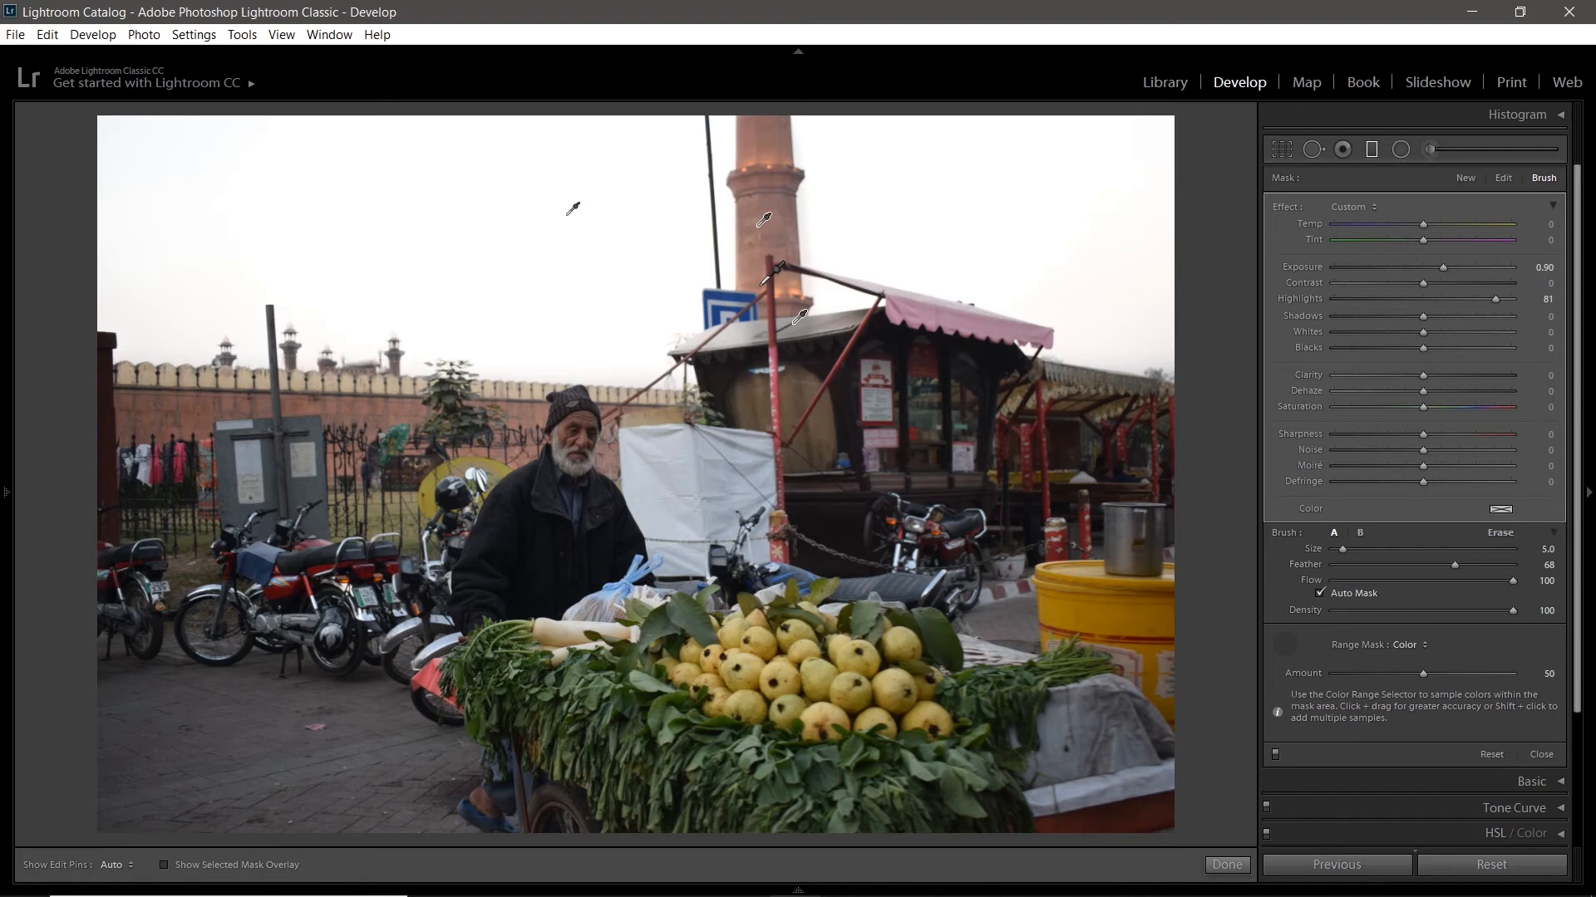
pyautogui.click(1284, 644)
# - Try a Luminance range mask on the sky filter with ranges 0/5 and 0/60, and turn the range mask off
pyautogui.click(1418, 645)
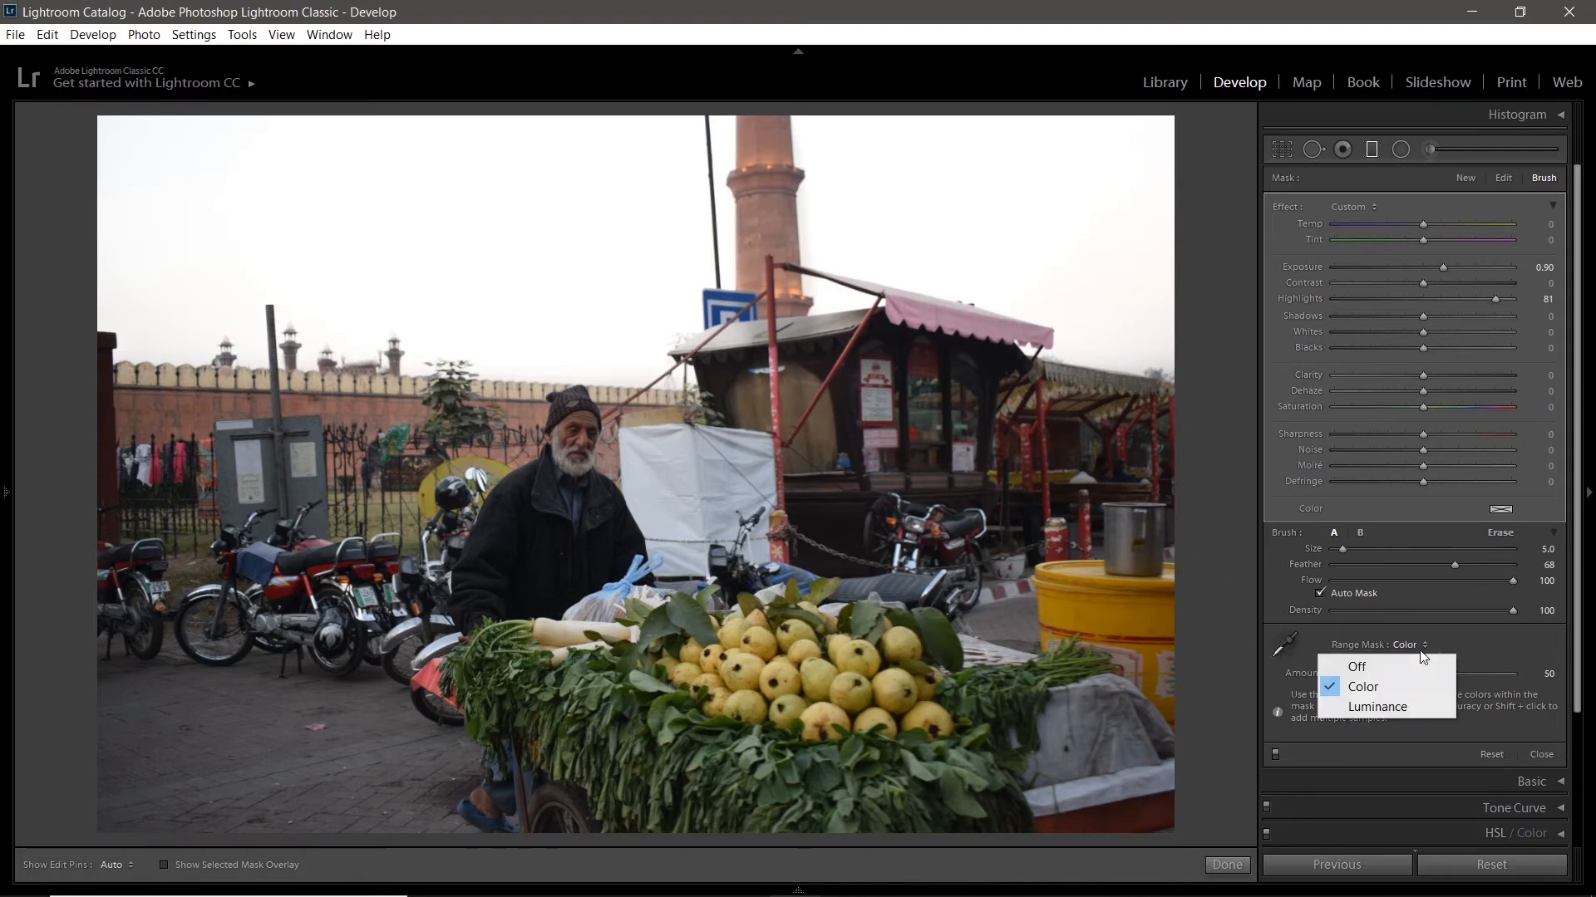
pyautogui.click(1409, 709)
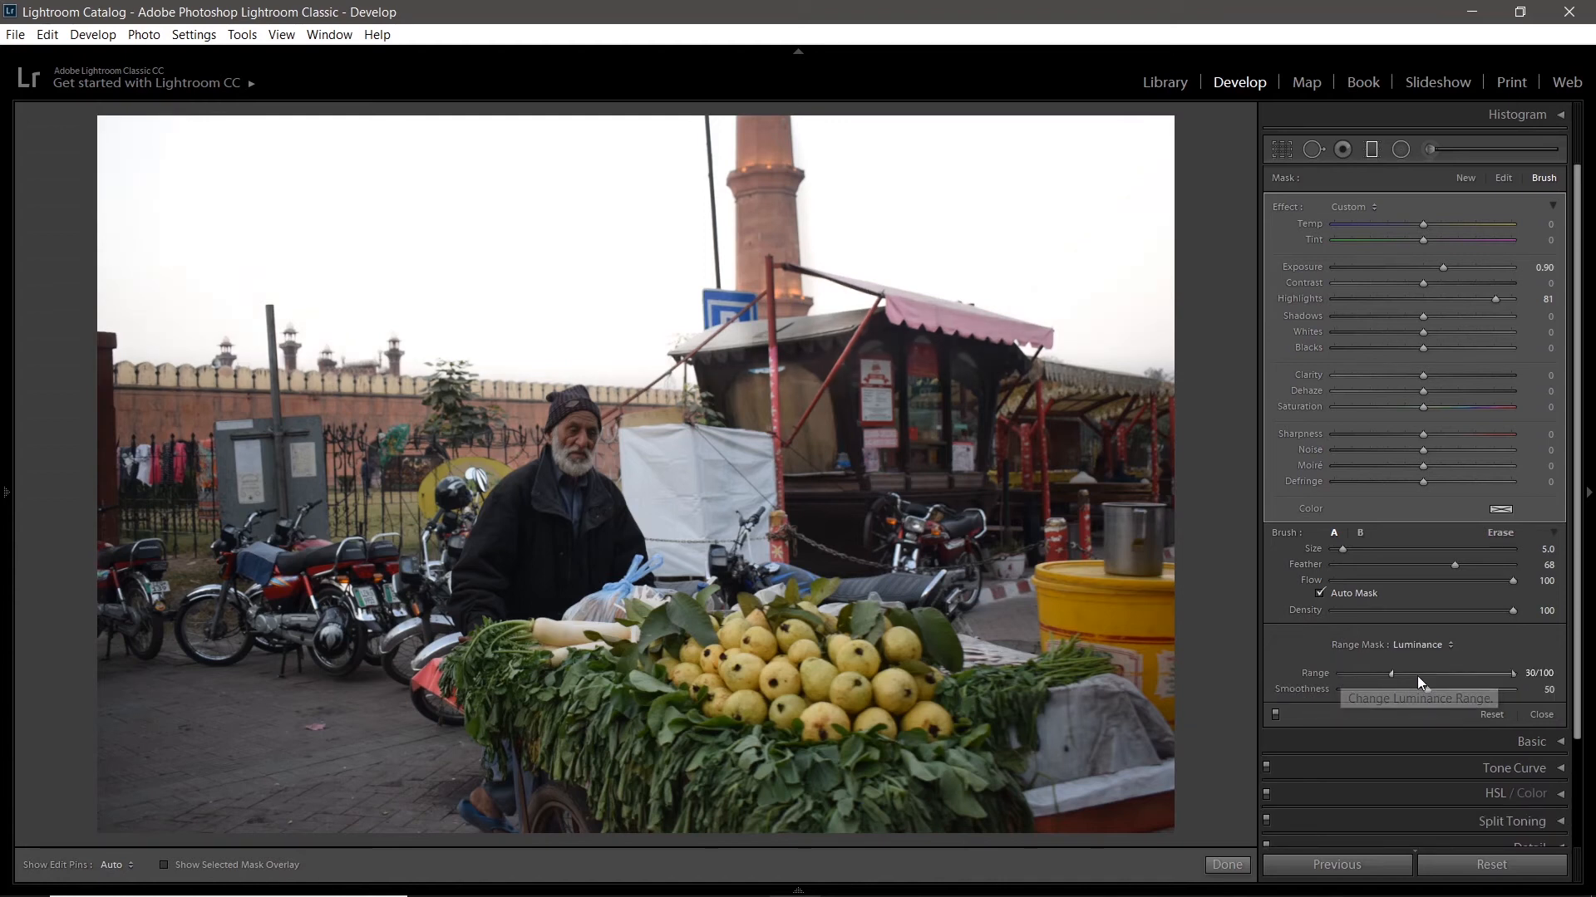
pyautogui.moveTo(1508, 677); pyautogui.dragTo(1285, 693)
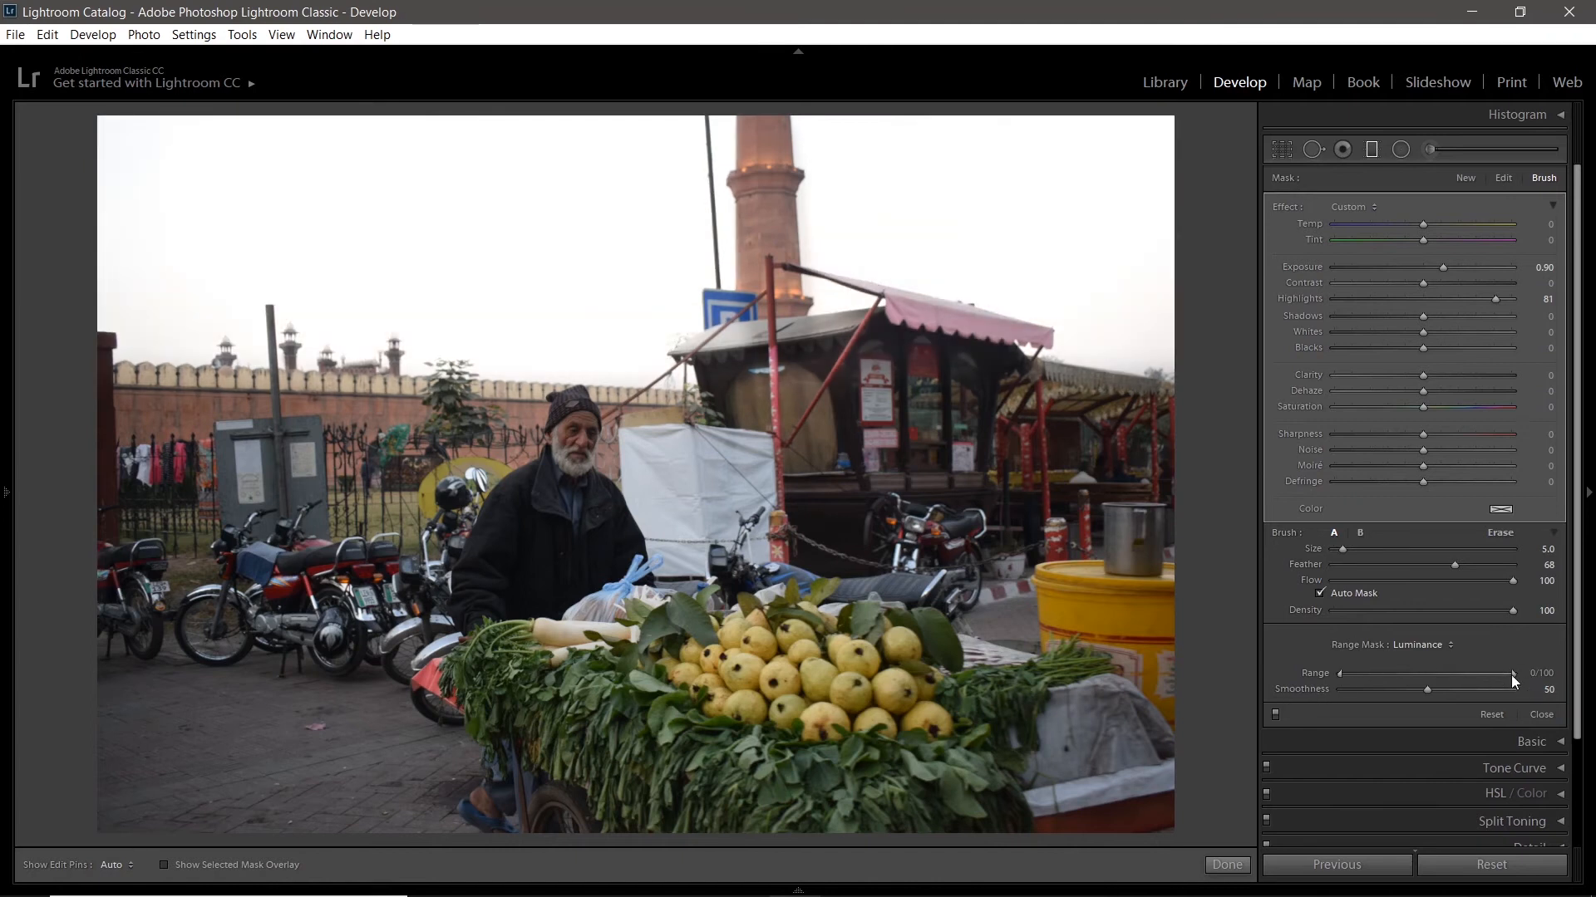
pyautogui.moveTo(1511, 675); pyautogui.dragTo(1457, 675)
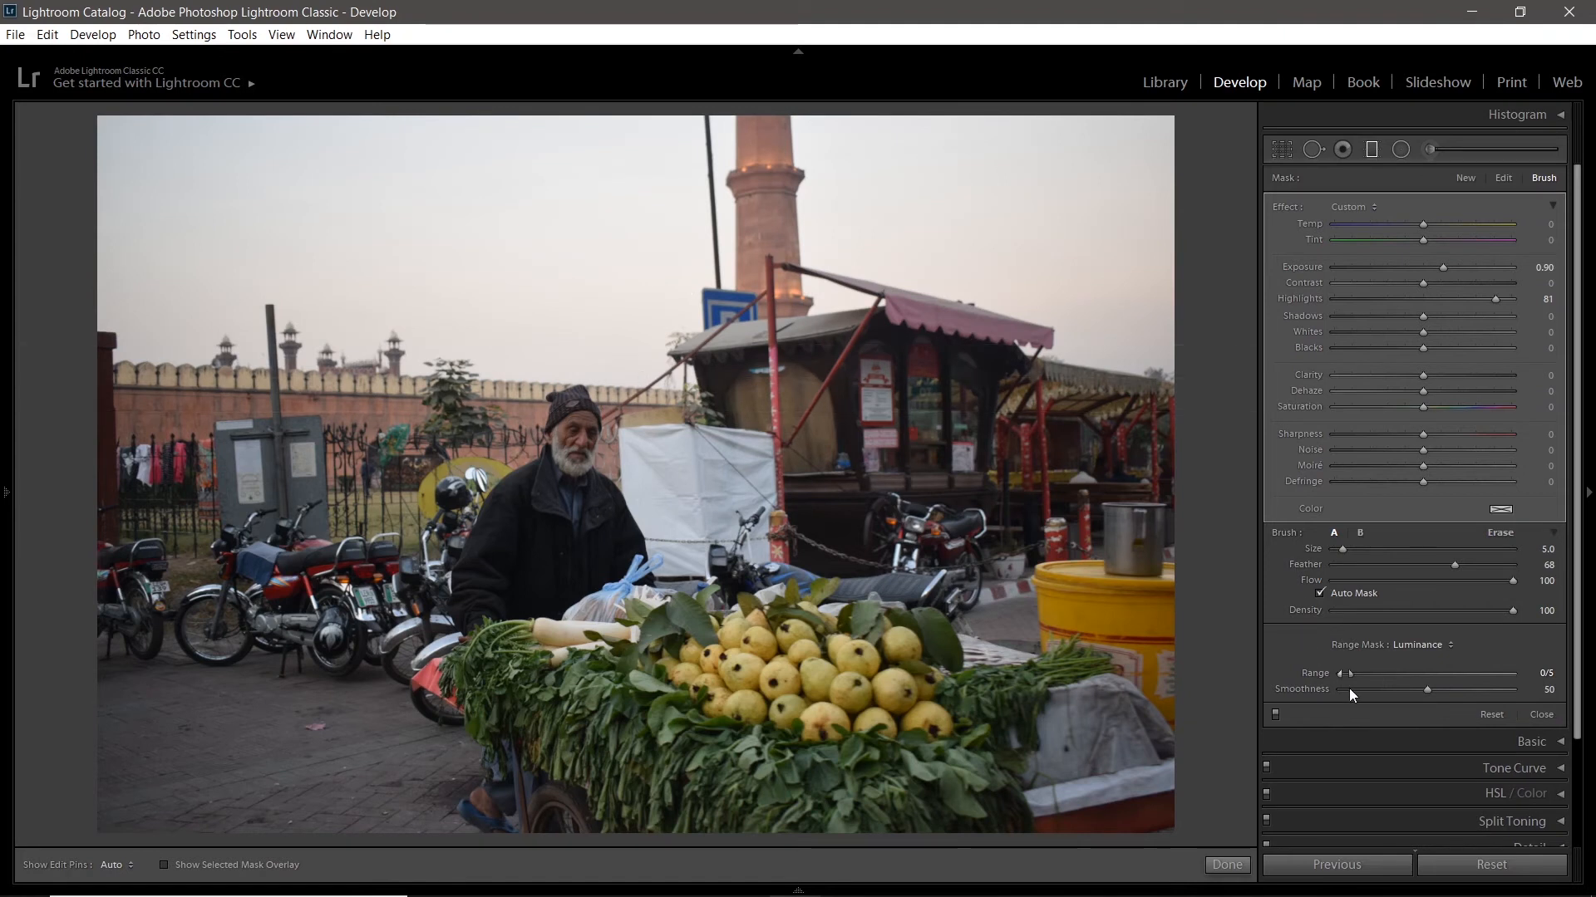
pyautogui.moveTo(1350, 672); pyautogui.dragTo(1569, 679)
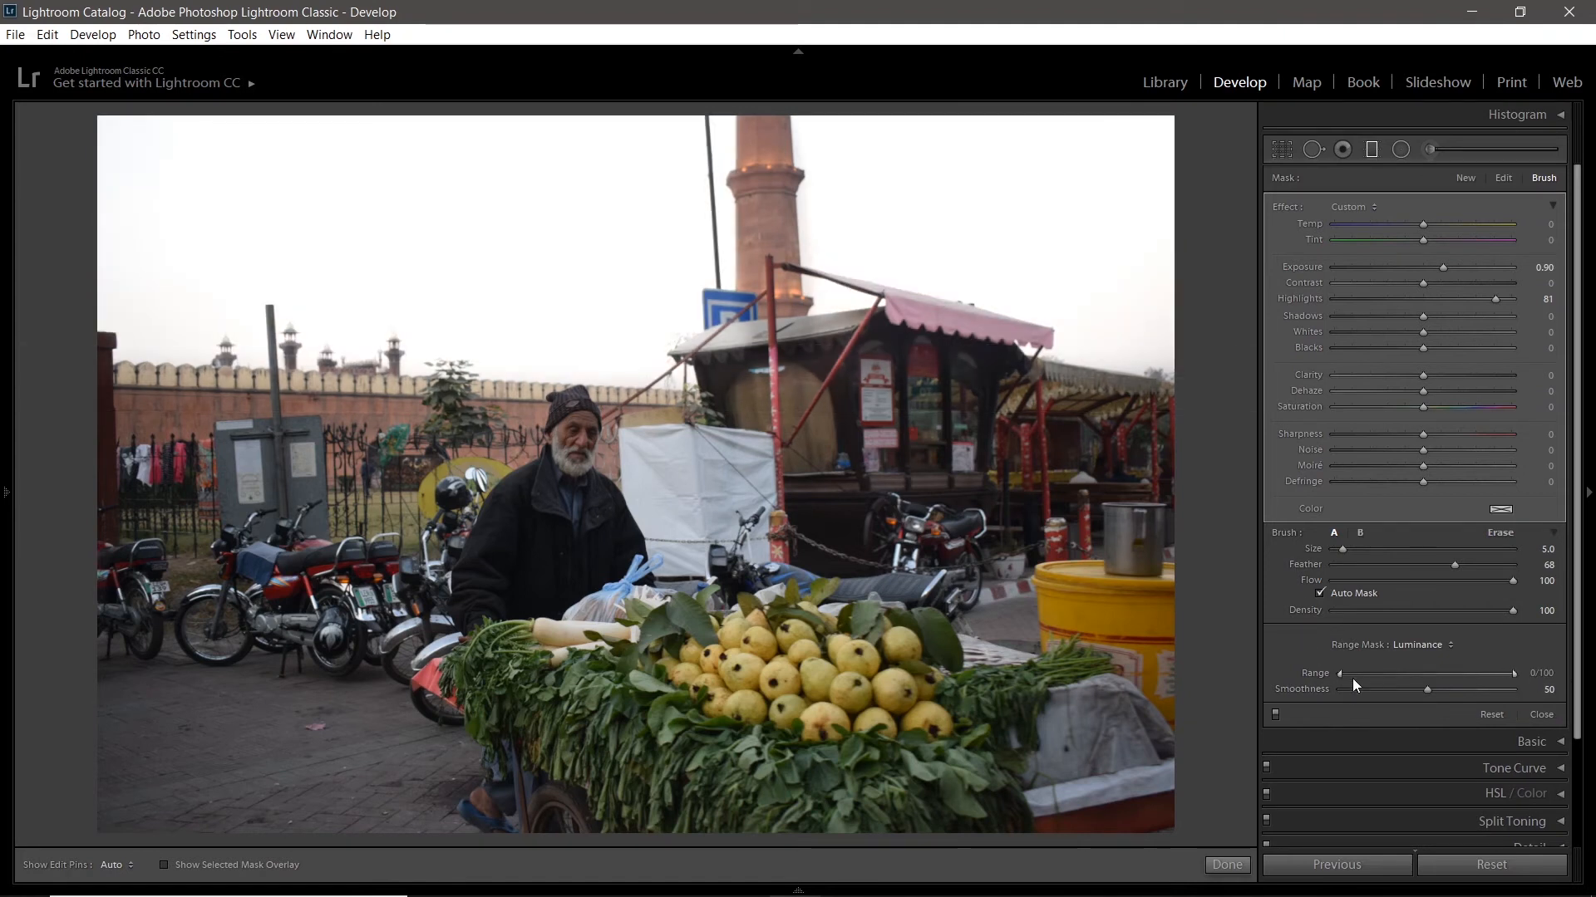
pyautogui.moveTo(1338, 672)
pyautogui.mouseDown()
pyautogui.moveTo(1544, 693)
pyautogui.moveTo(1339, 659)
pyautogui.mouseUp()
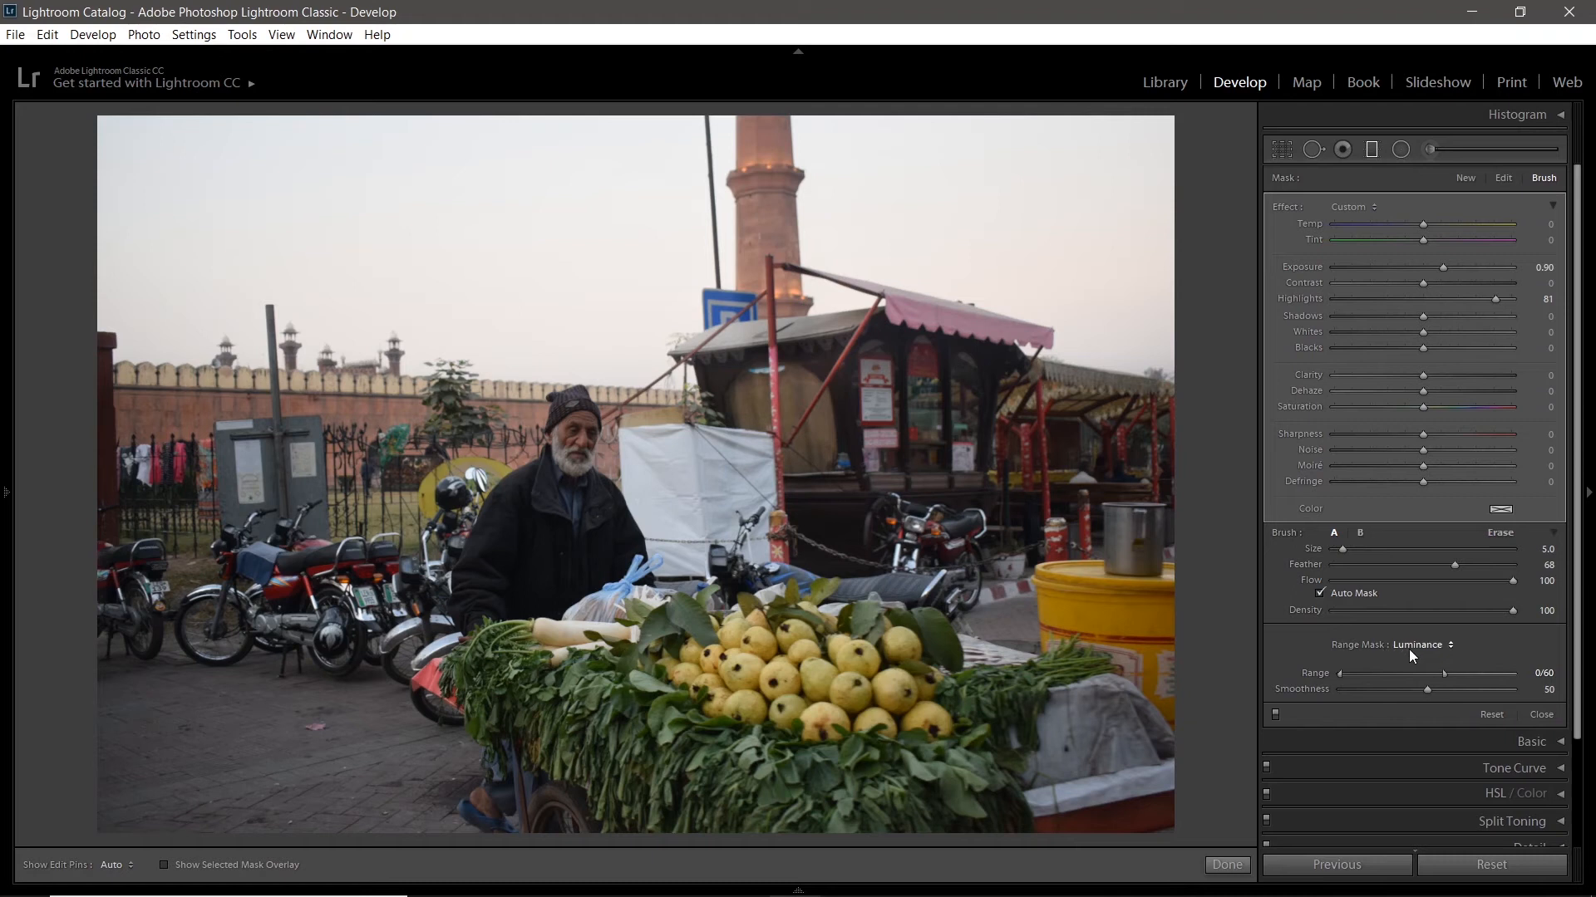
pyautogui.click(1454, 651)
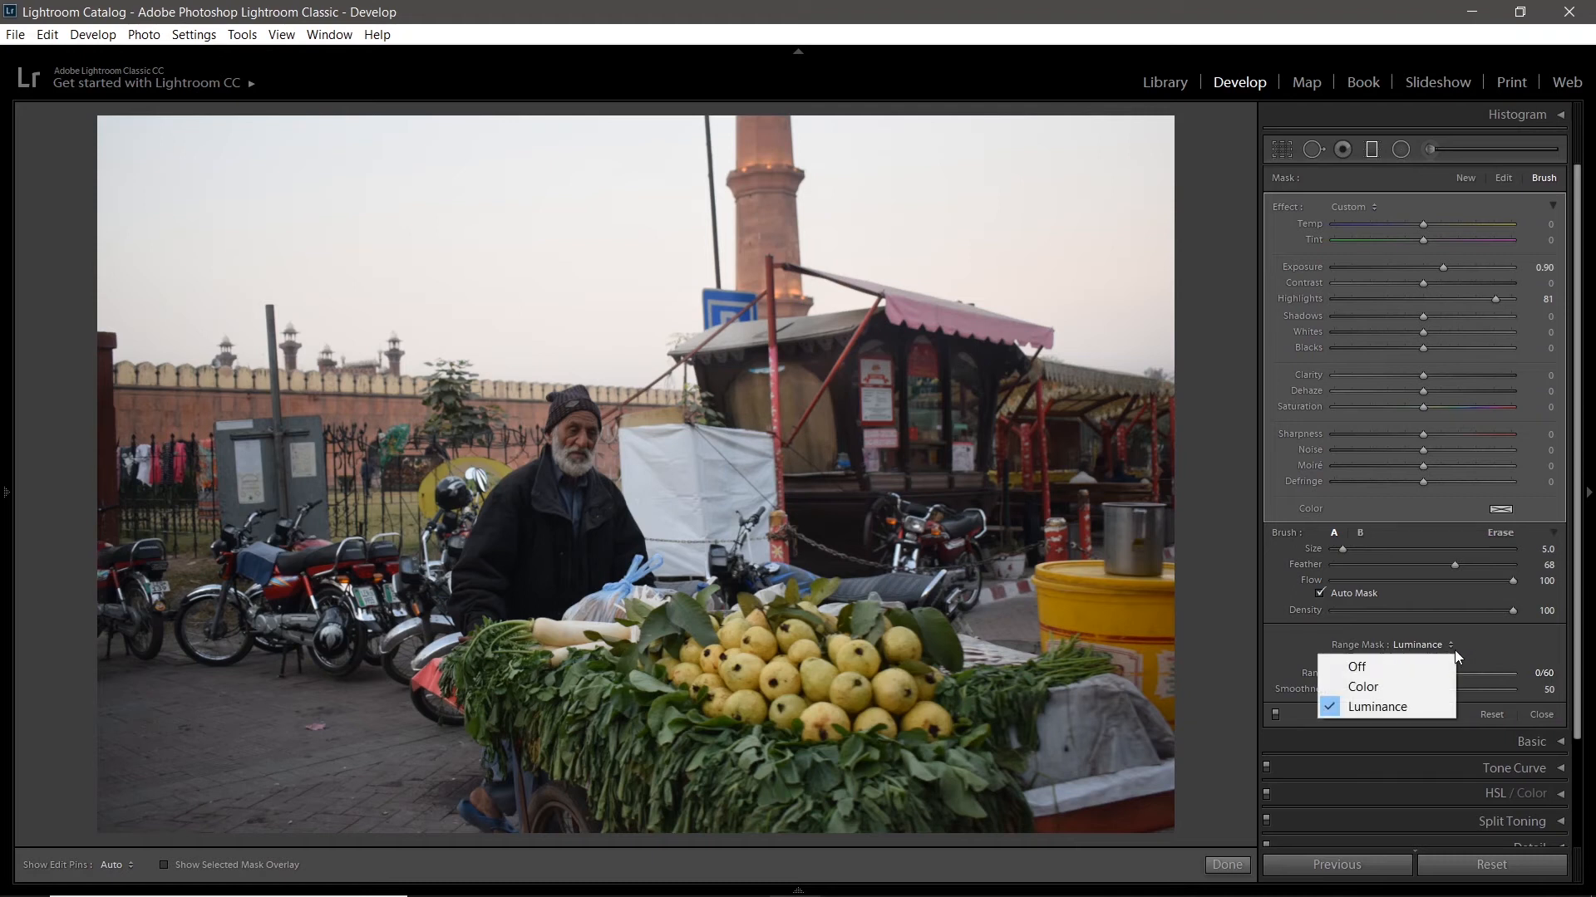
pyautogui.click(1378, 671)
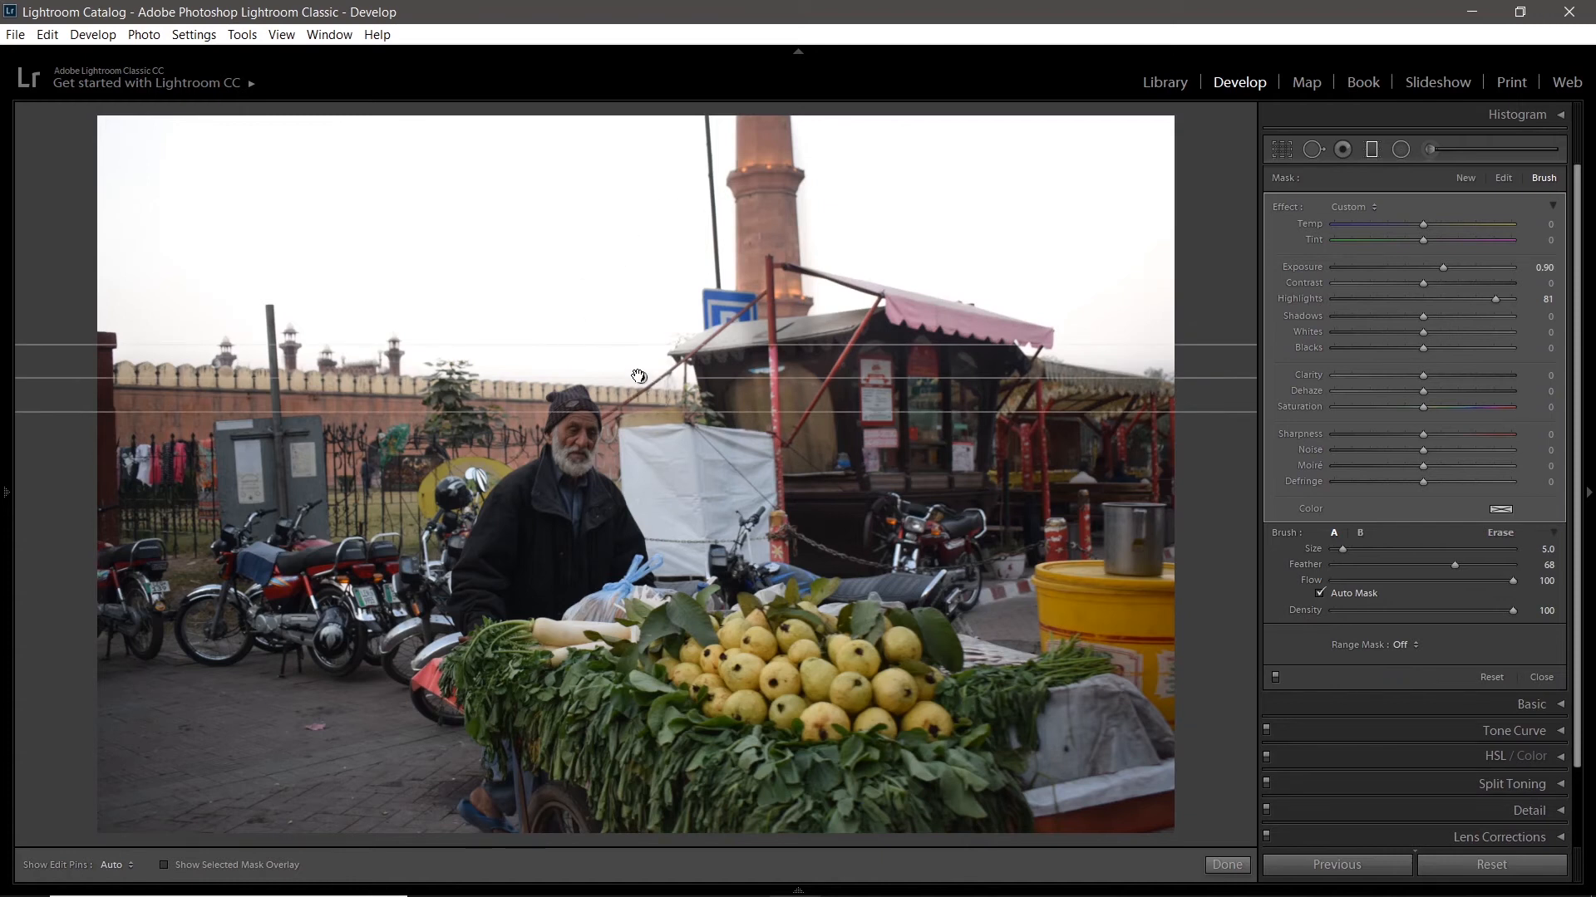
# - Move the sky filter's centre slightly down along the wall top and hide the edit pins
pyautogui.moveTo(638, 376)
pyautogui.mouseDown()
pyautogui.moveTo(639, 349)
pyautogui.moveTo(642, 400)
pyautogui.moveTo(642, 385)
pyautogui.mouseUp()
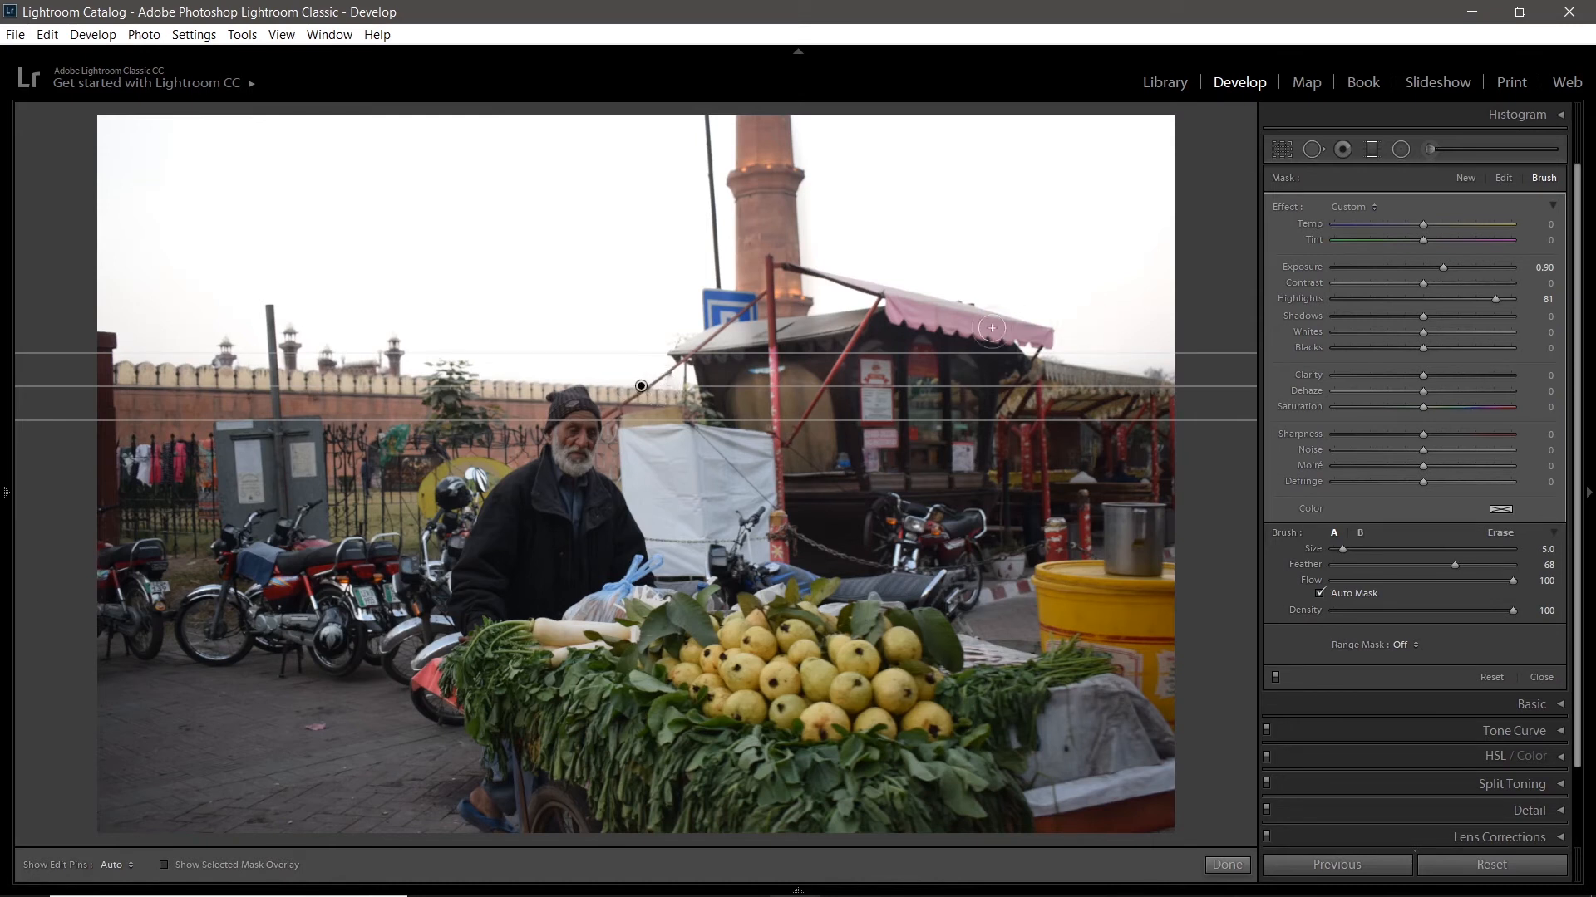
pyautogui.press('h')
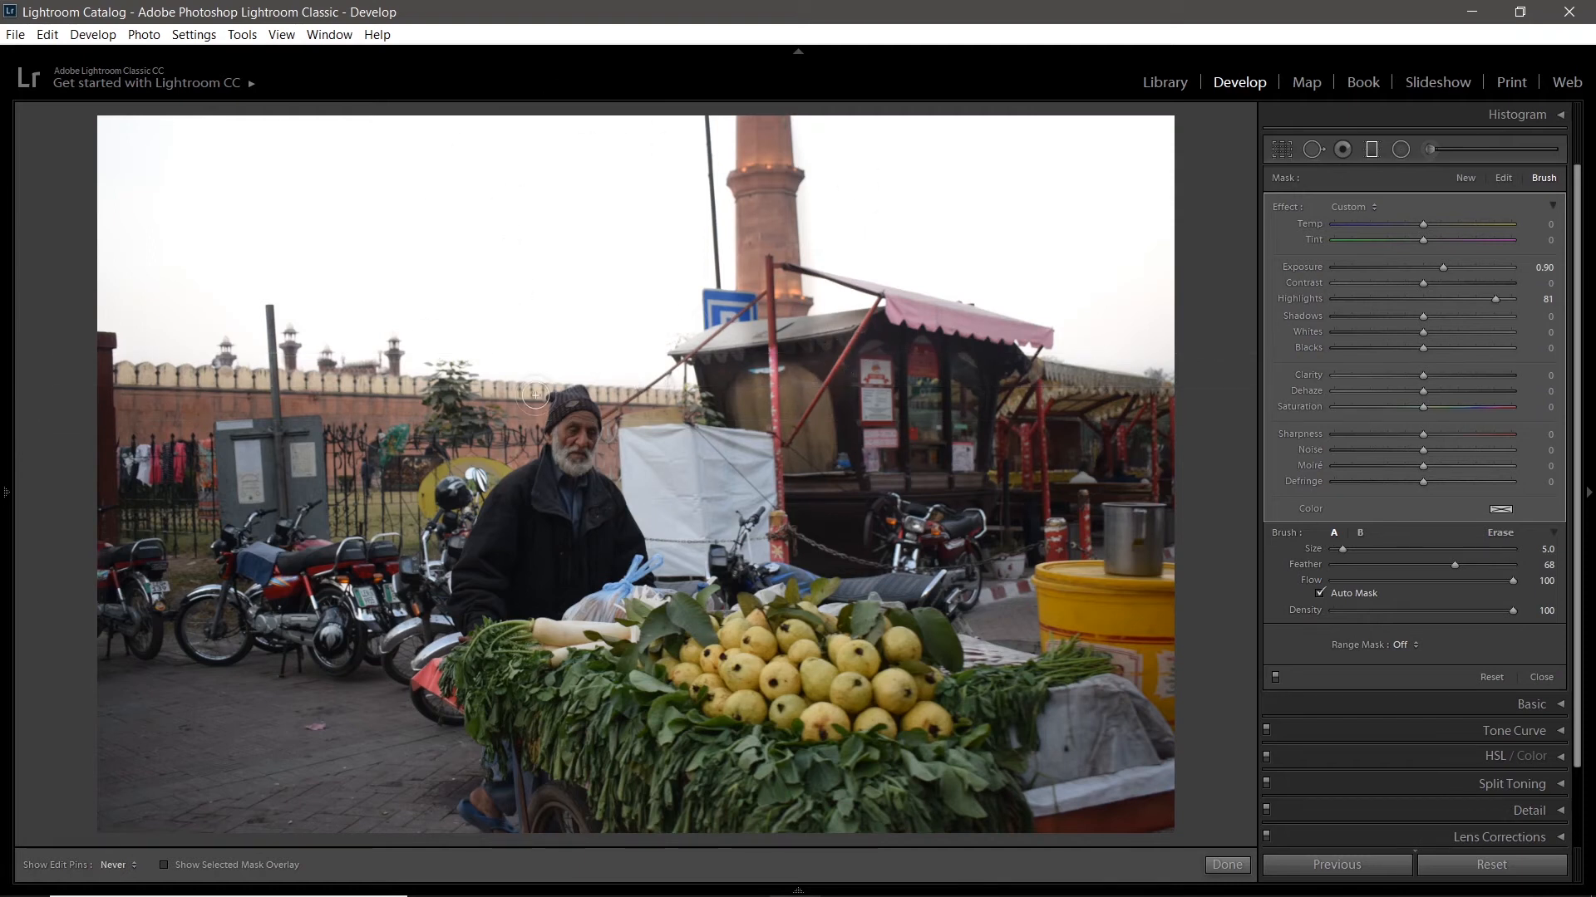
# - Add a second graduated filter covering the foreground, with edit pins shown, centred just below the wall top, slightly tilted and with a narrow transition
pyautogui.click(1467, 178)
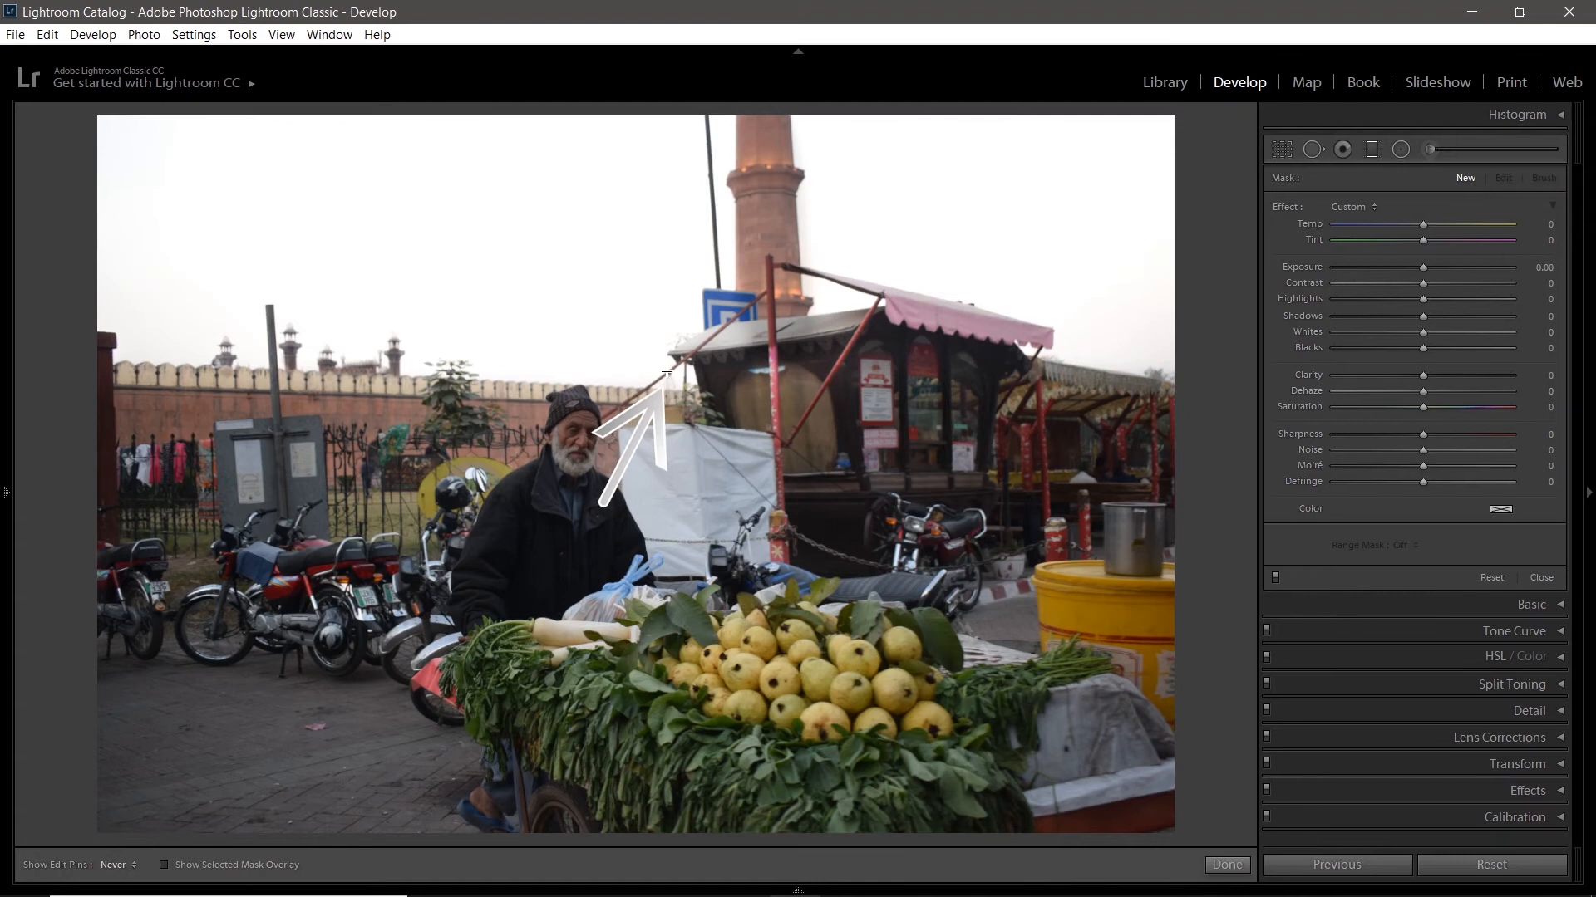
pyautogui.click(669, 299)
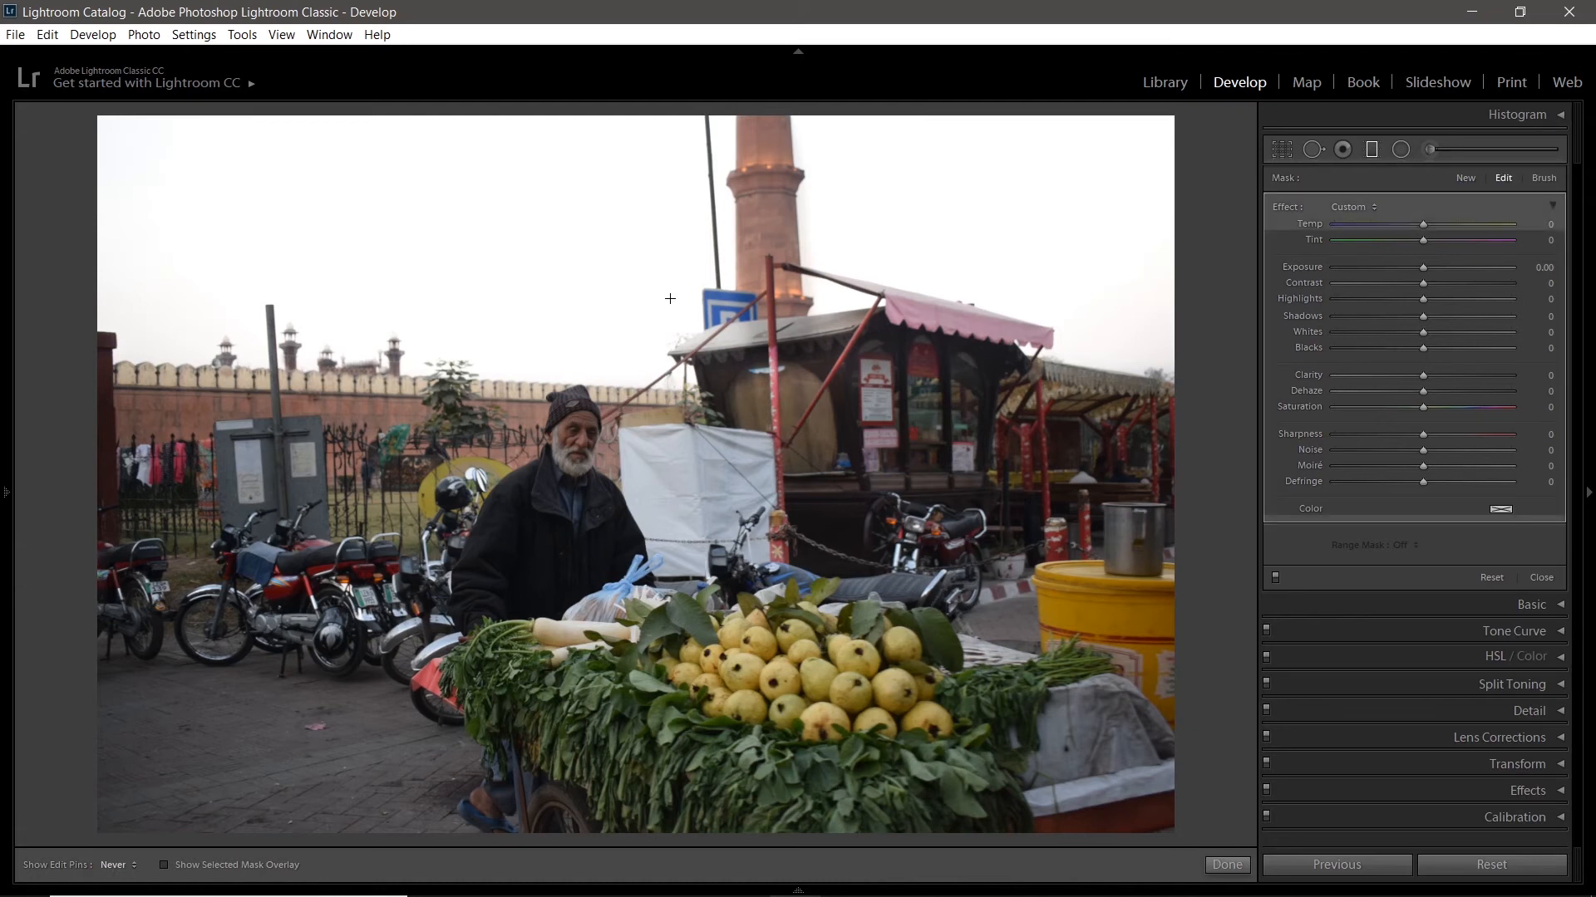
pyautogui.press('h')
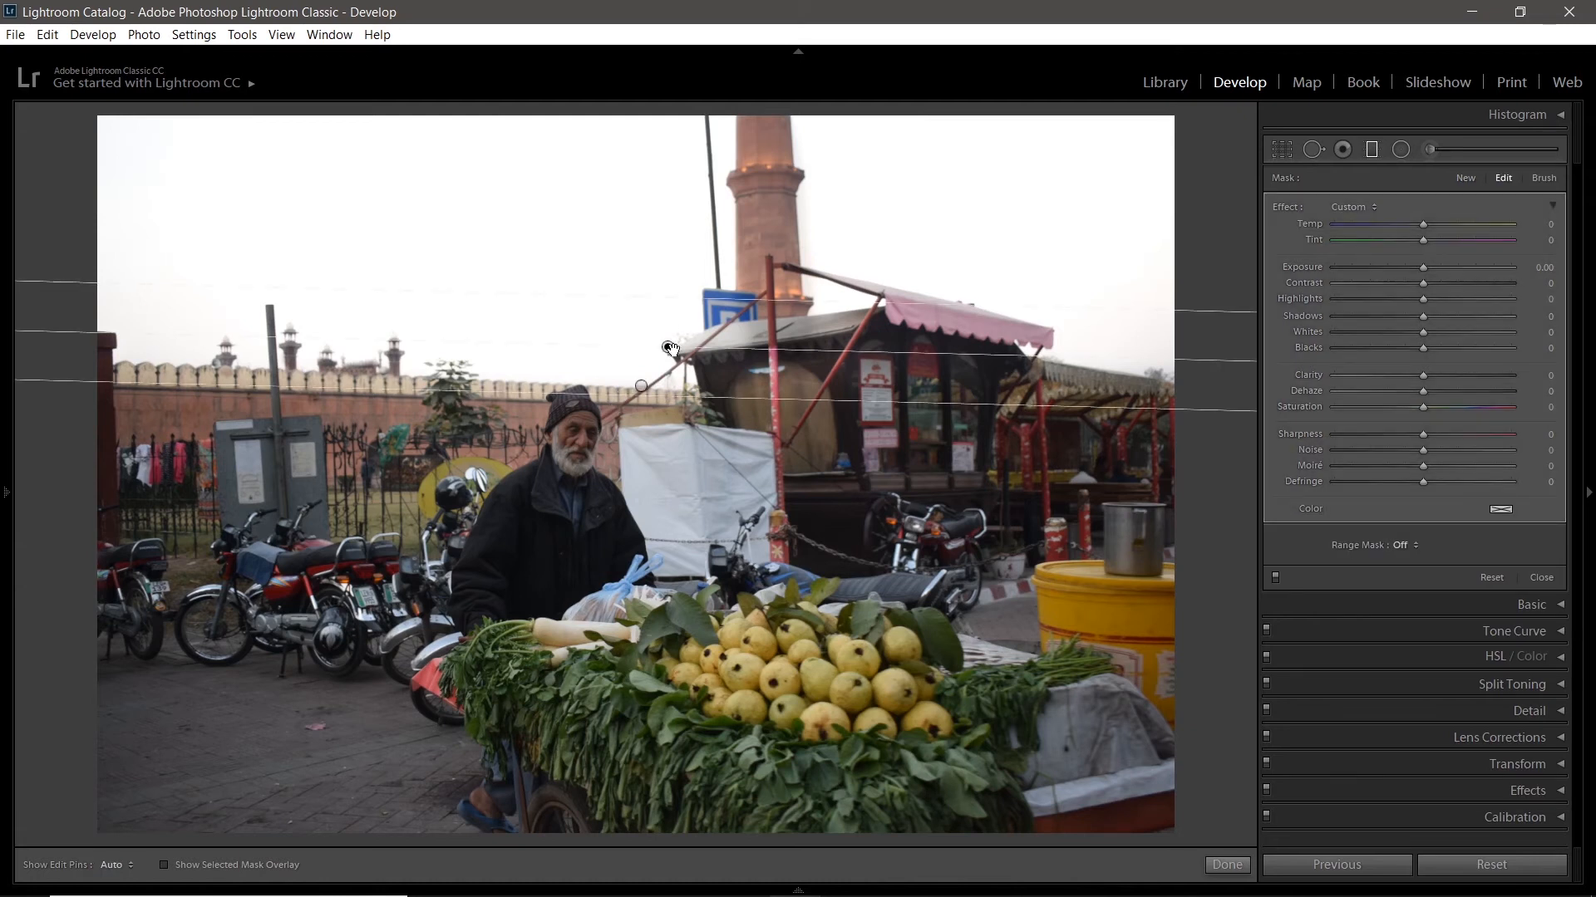
pyautogui.moveTo(671, 343); pyautogui.dragTo(675, 408)
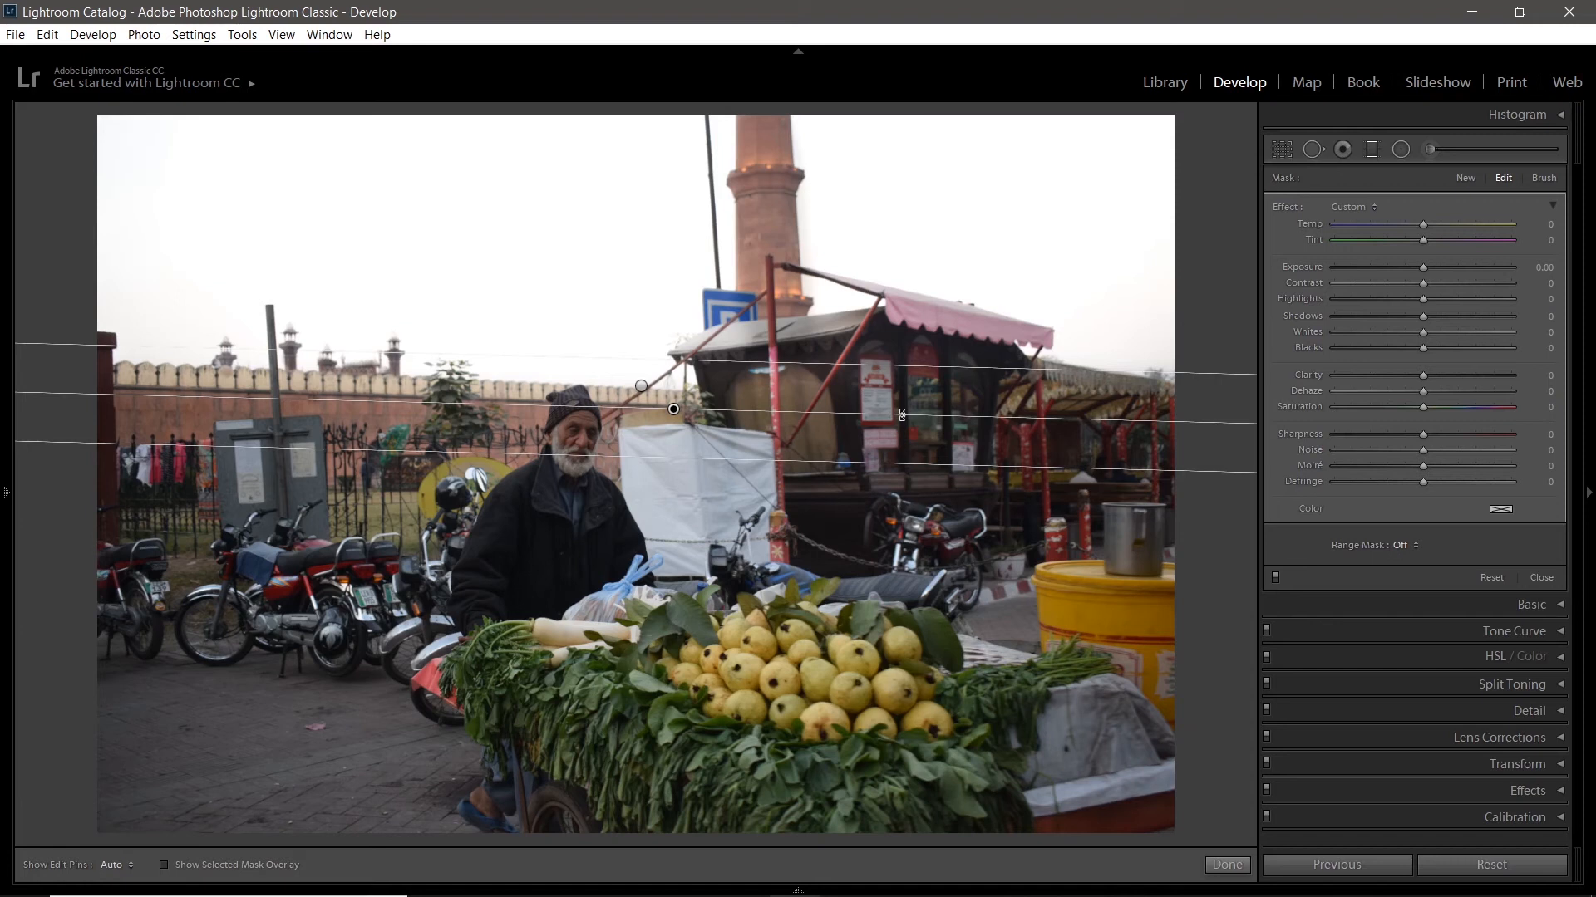
pyautogui.moveTo(901, 415)
pyautogui.mouseDown()
pyautogui.moveTo(907, 398)
pyautogui.moveTo(911, 410)
pyautogui.mouseUp()
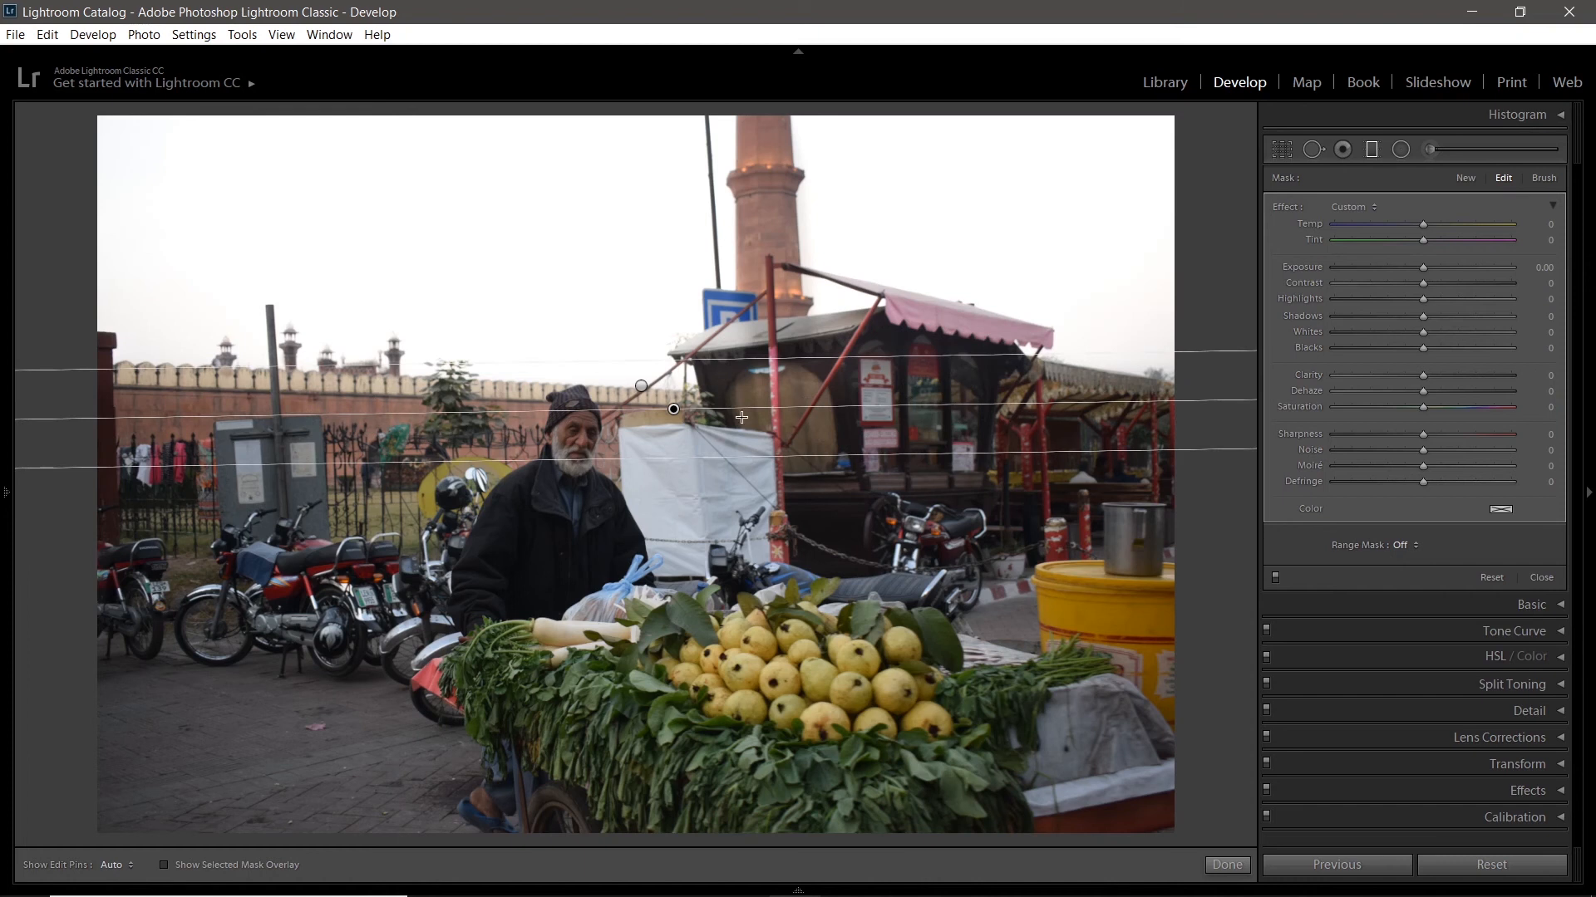
pyautogui.moveTo(675, 412); pyautogui.dragTo(669, 398)
pyautogui.moveTo(714, 343); pyautogui.dragTo(722, 385)
# - Set the foreground filter's Shadows to 100, Contrast to 45 and Saturation to 11, keeping its centre near the wall top
pyautogui.moveTo(1423, 316); pyautogui.dragTo(1558, 323)
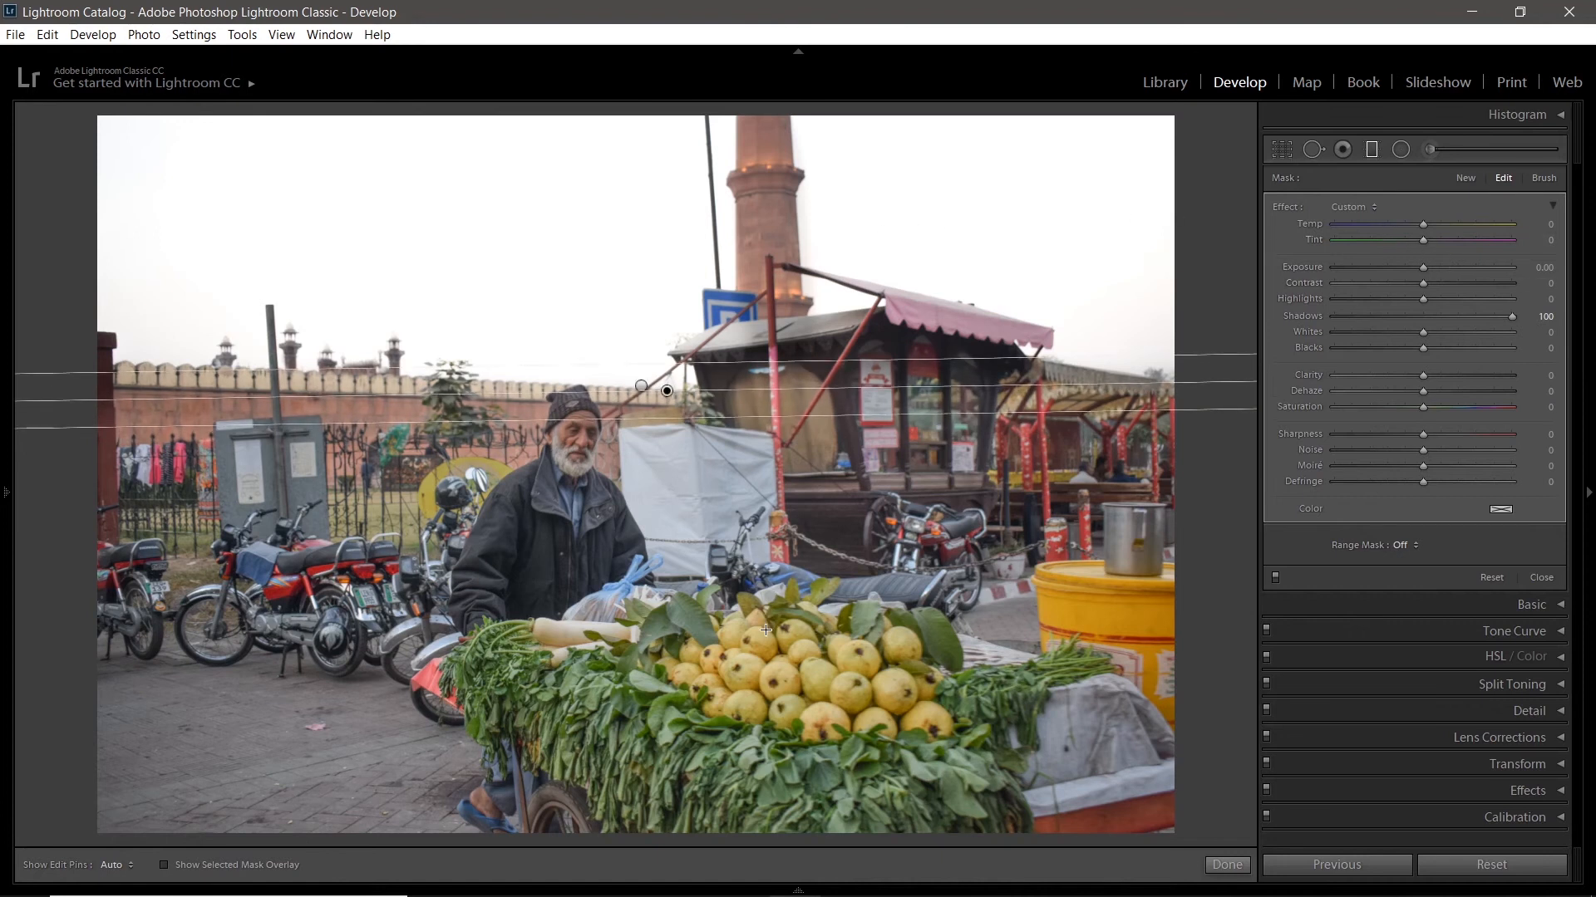
pyautogui.moveTo(664, 389); pyautogui.dragTo(652, 770)
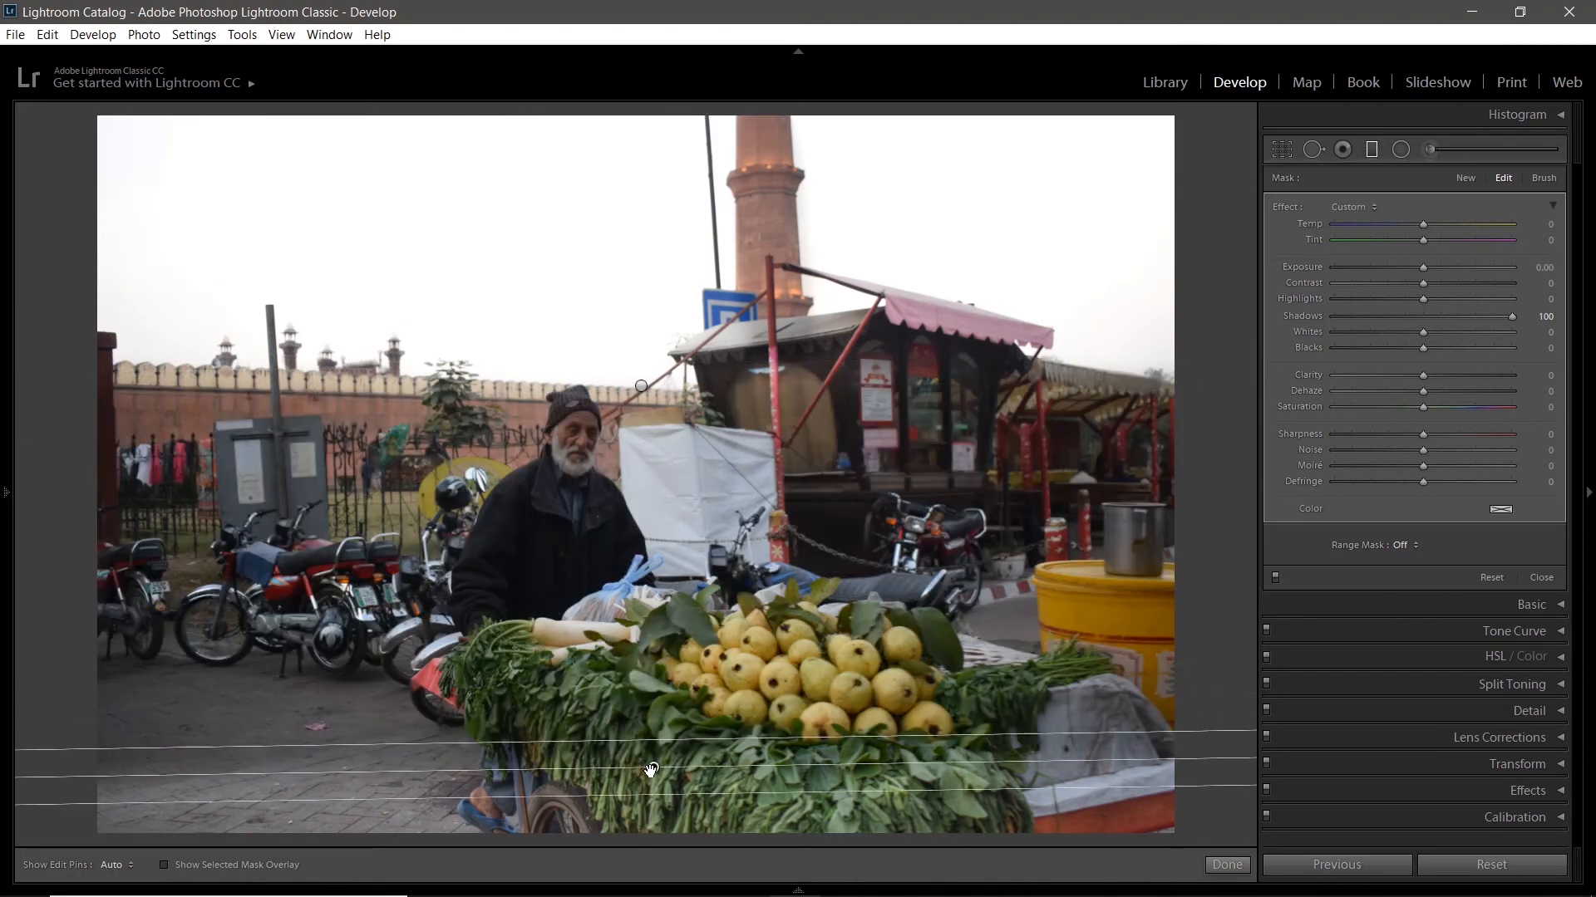
pyautogui.moveTo(639, 582); pyautogui.dragTo(648, 386)
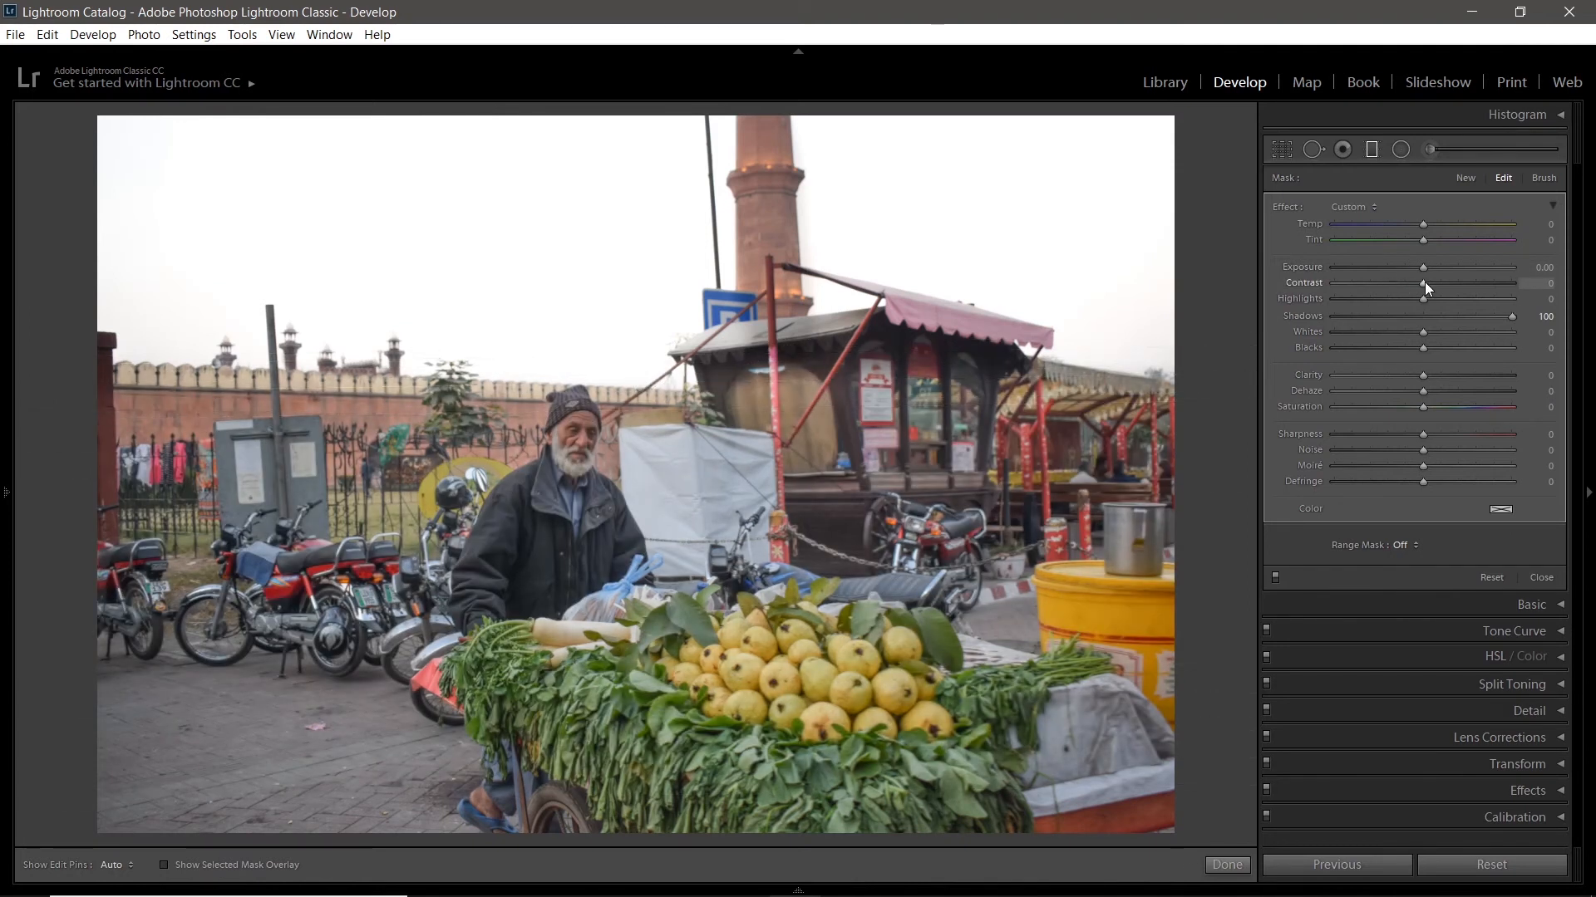
pyautogui.moveTo(1501, 298); pyautogui.dragTo(1465, 287)
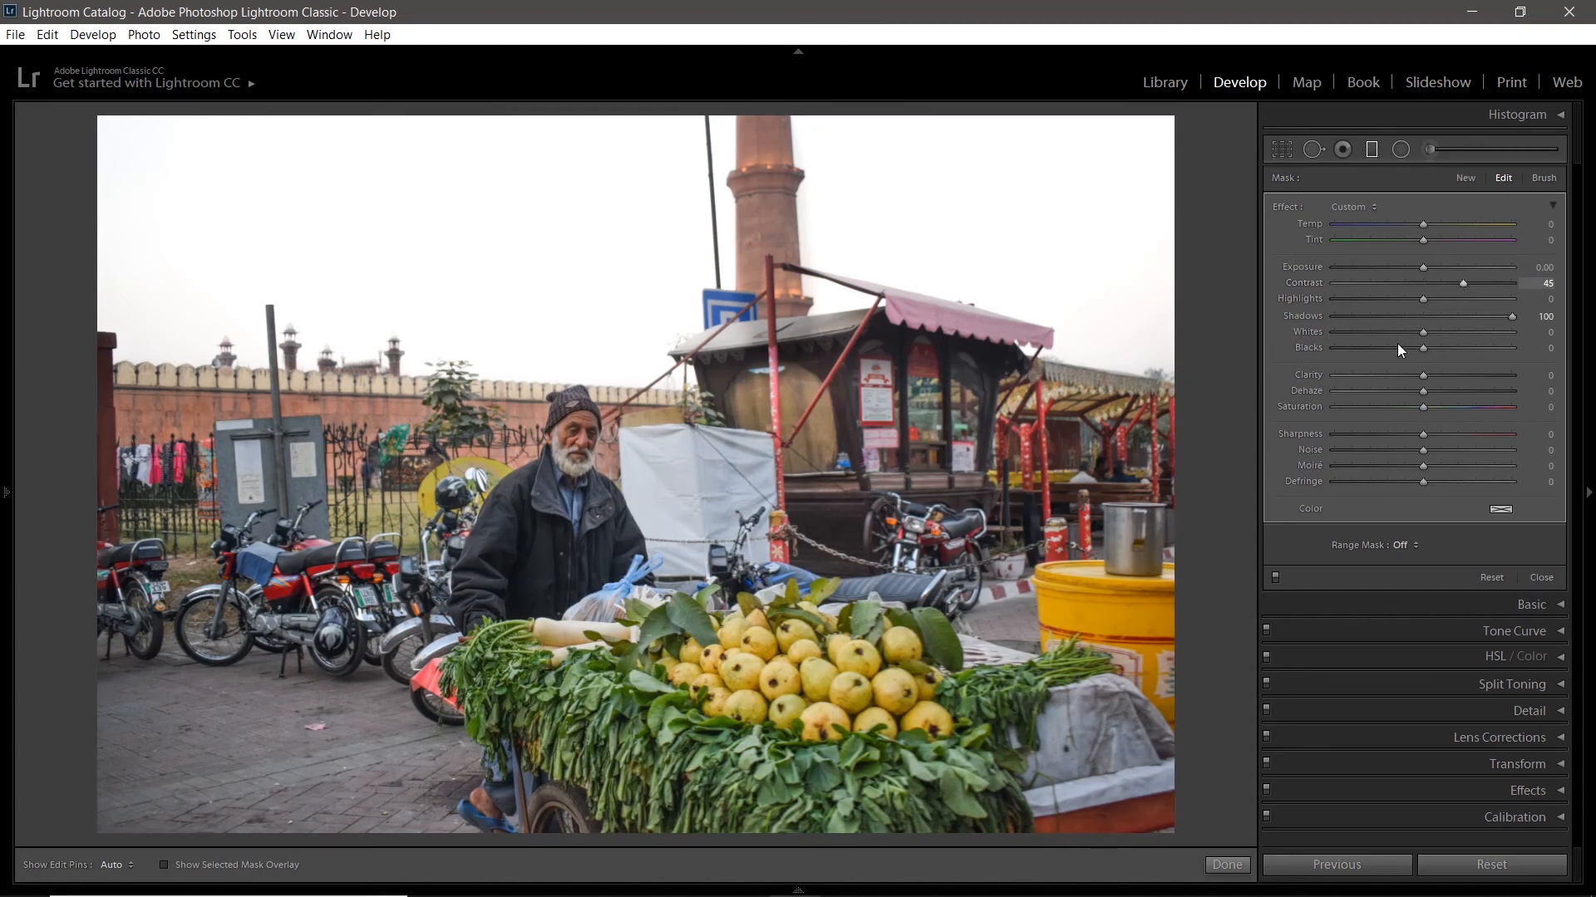
pyautogui.moveTo(1435, 411); pyautogui.dragTo(1459, 416)
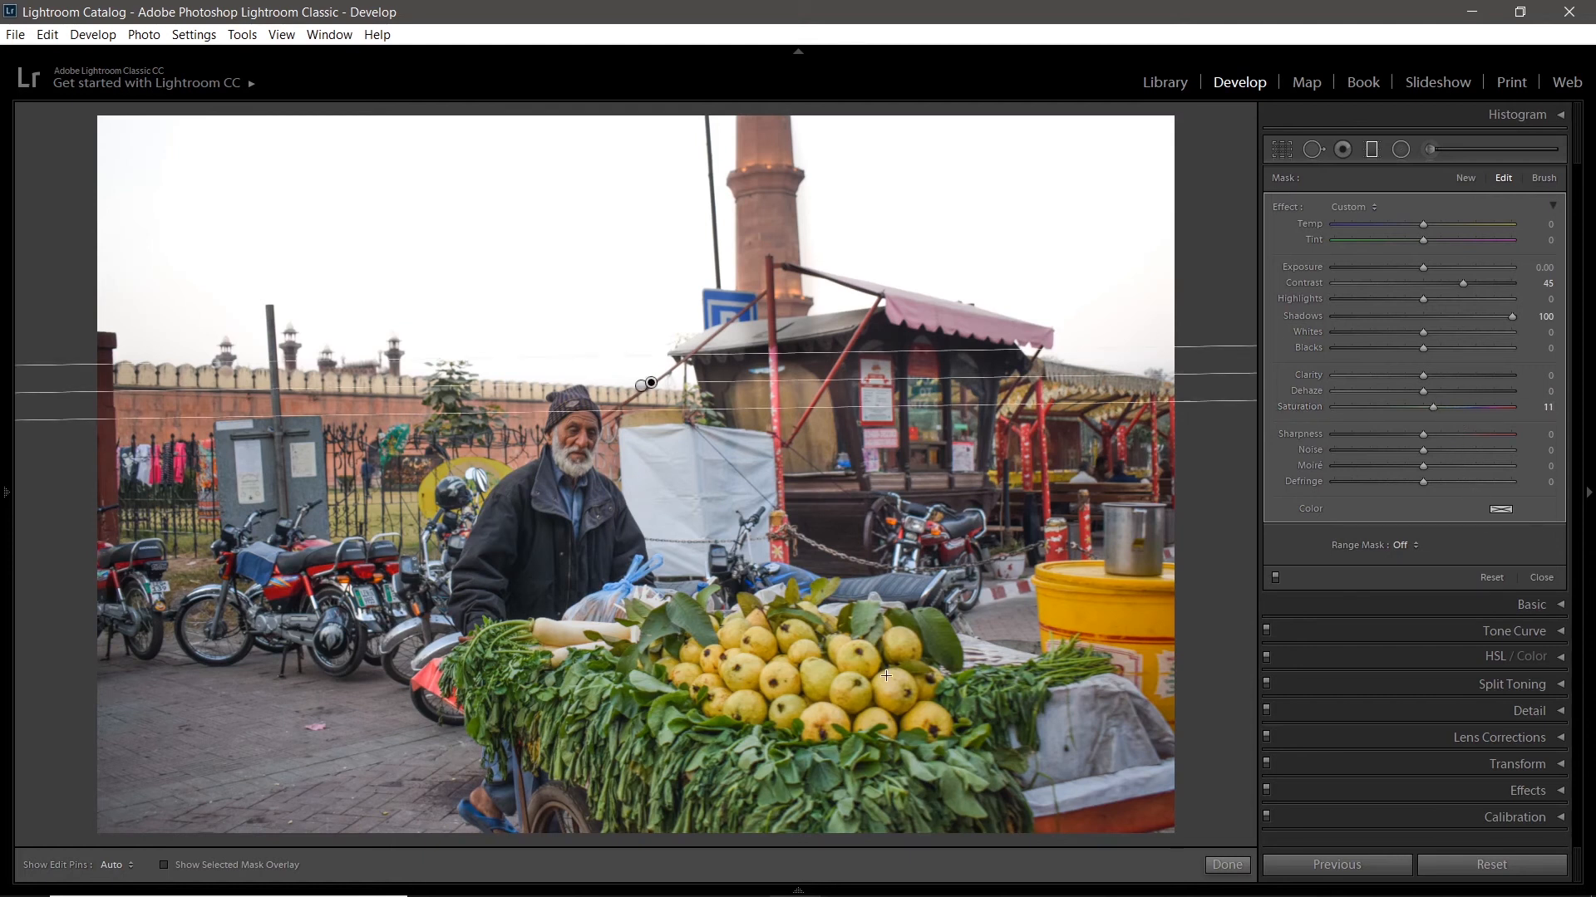
# - Try a blue colour tint on the foreground filter with hue 190 and saturation 47
pyautogui.click(1501, 509)
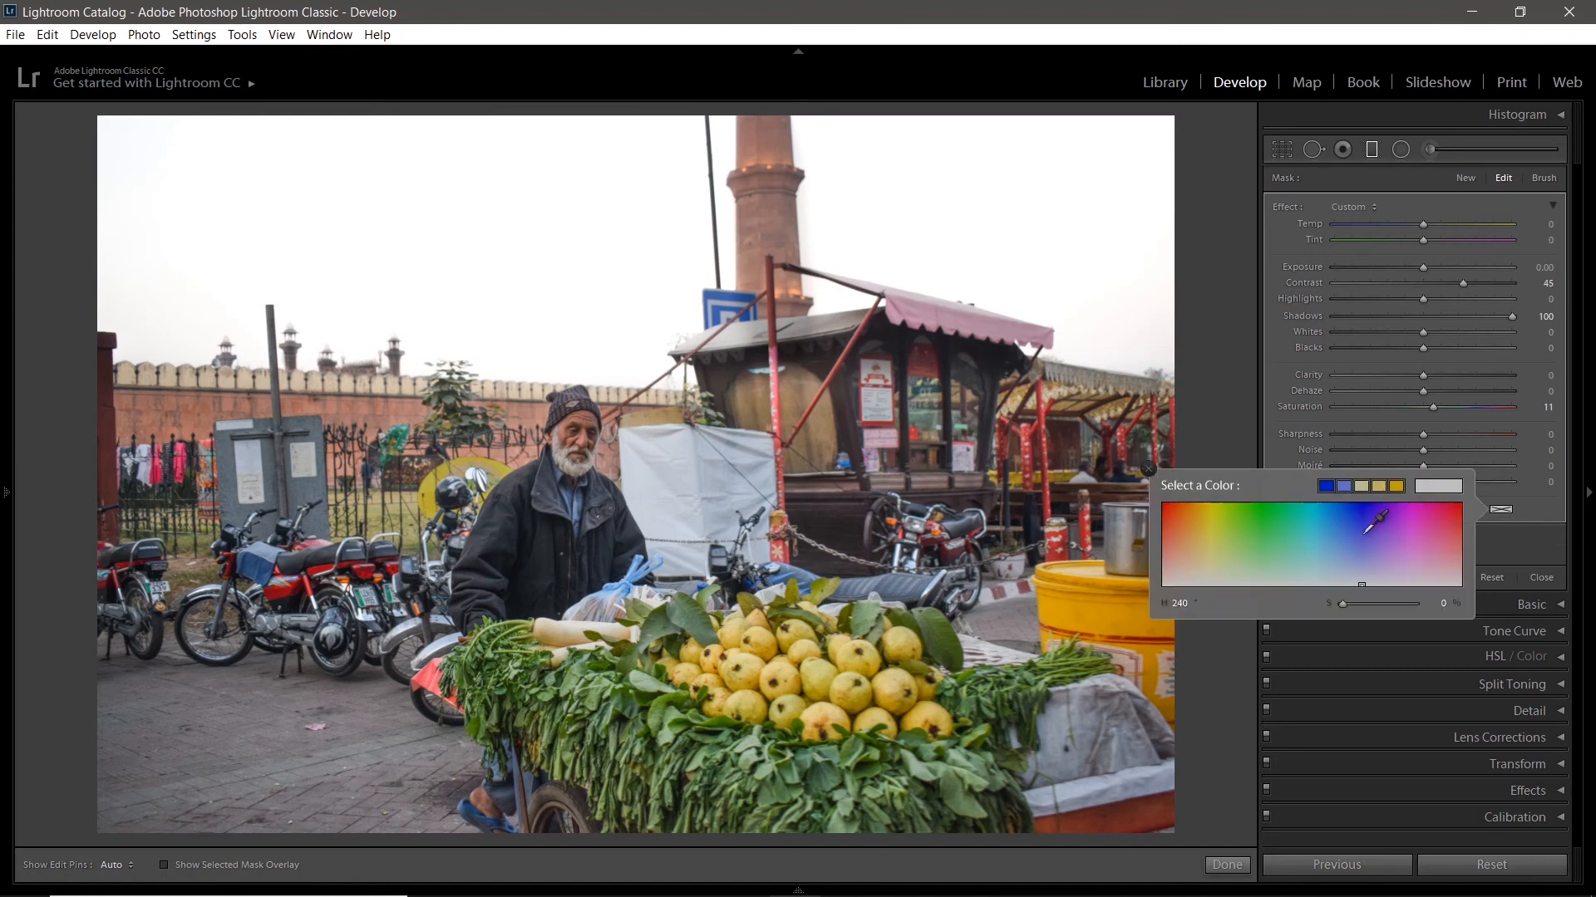
pyautogui.click(1320, 546)
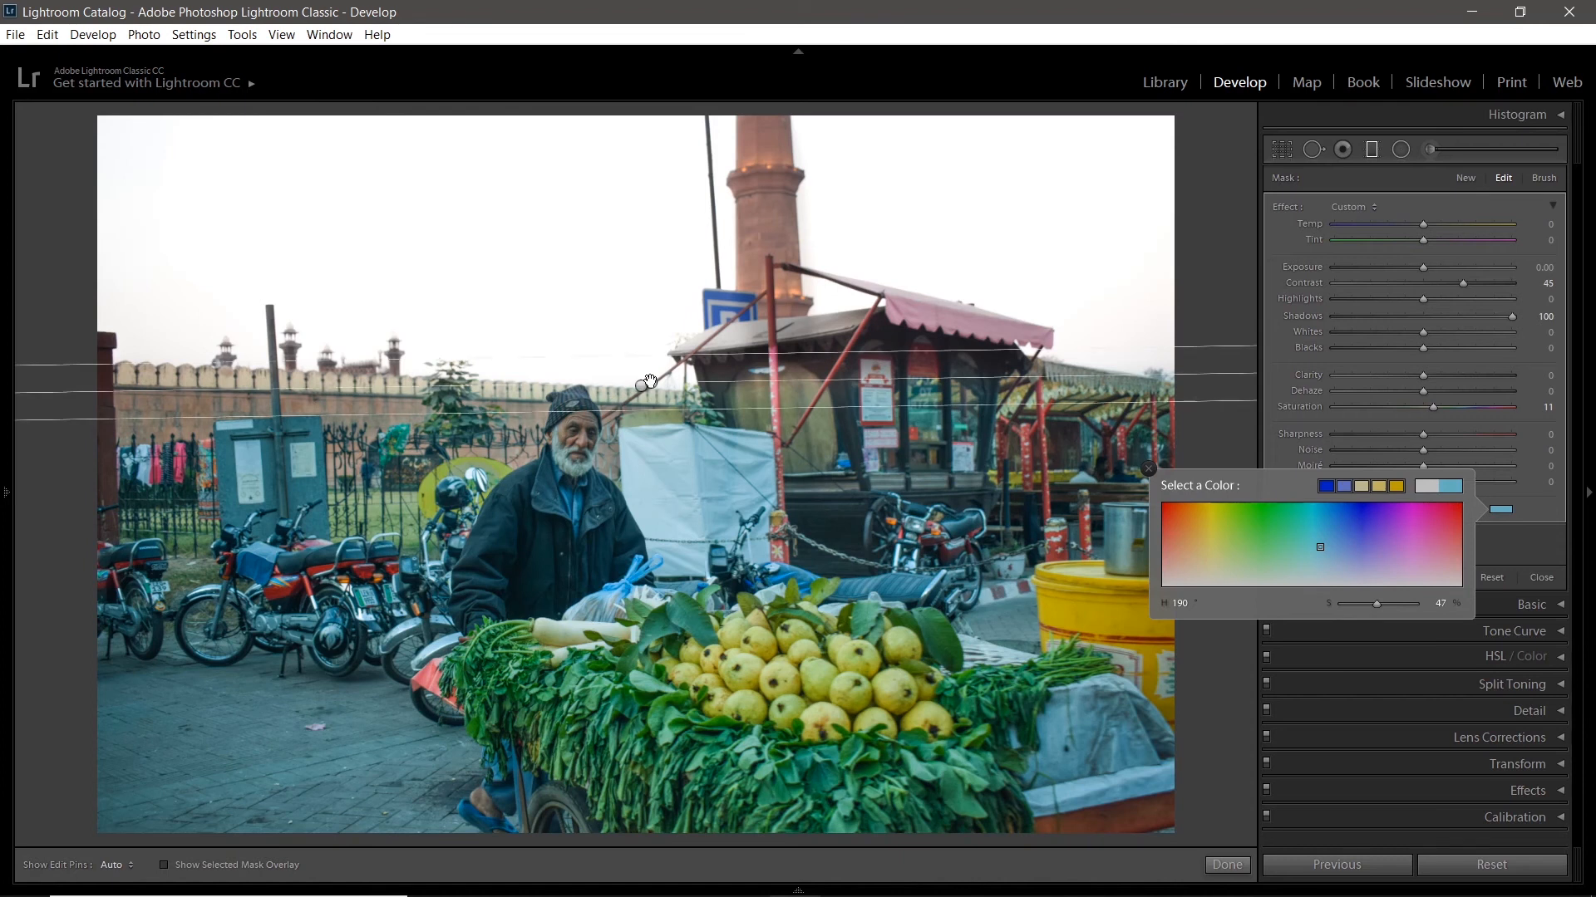
pyautogui.click(651, 386)
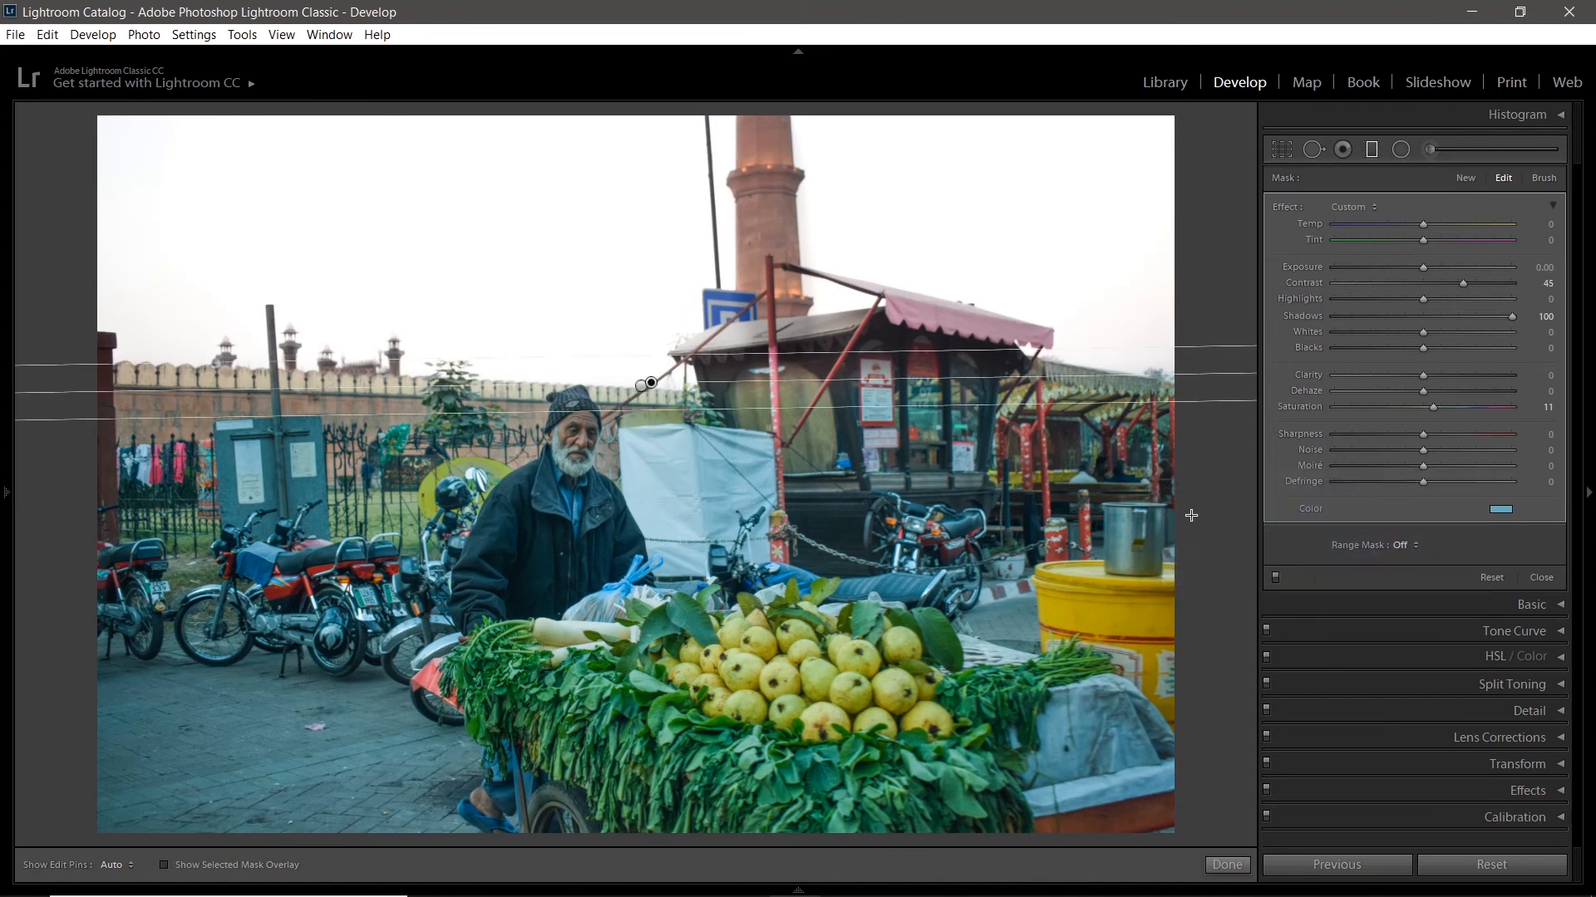
# - Tint the foreground filter with a warm orange-brown colour sampled from the brick wall
pyautogui.click(1500, 509)
pyautogui.click(1249, 550)
pyautogui.moveTo(1249, 550); pyautogui.dragTo(1200, 559)
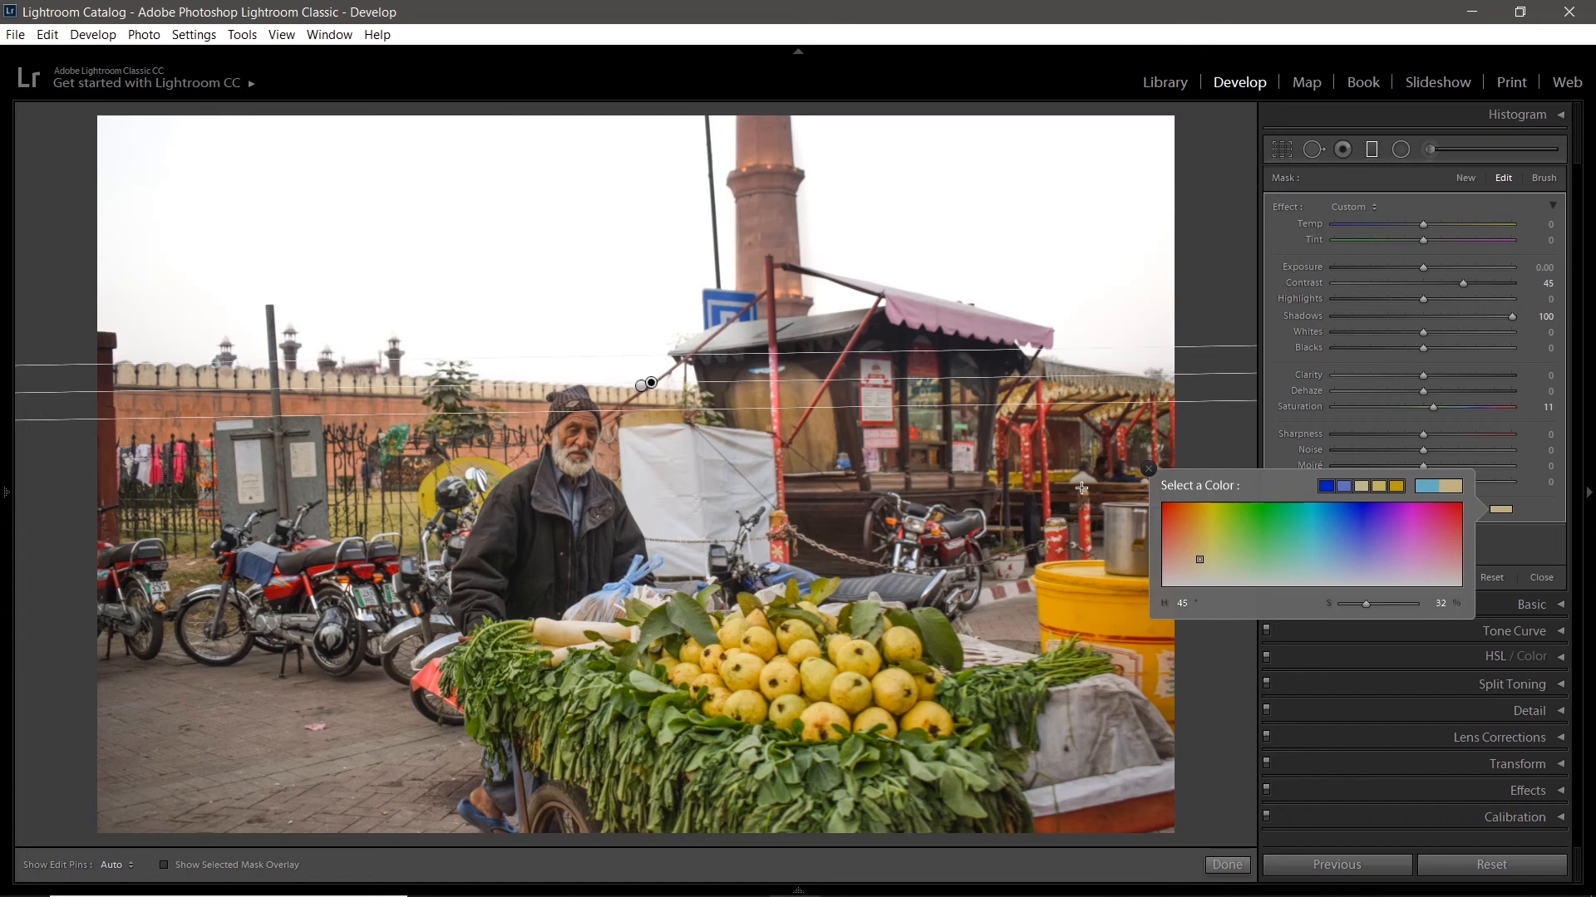
pyautogui.moveTo(1282, 549)
pyautogui.mouseDown()
pyautogui.moveTo(1045, 547)
pyautogui.moveTo(579, 488)
pyautogui.moveTo(277, 411)
pyautogui.moveTo(186, 404)
pyautogui.mouseUp()
pyautogui.click(1530, 511)
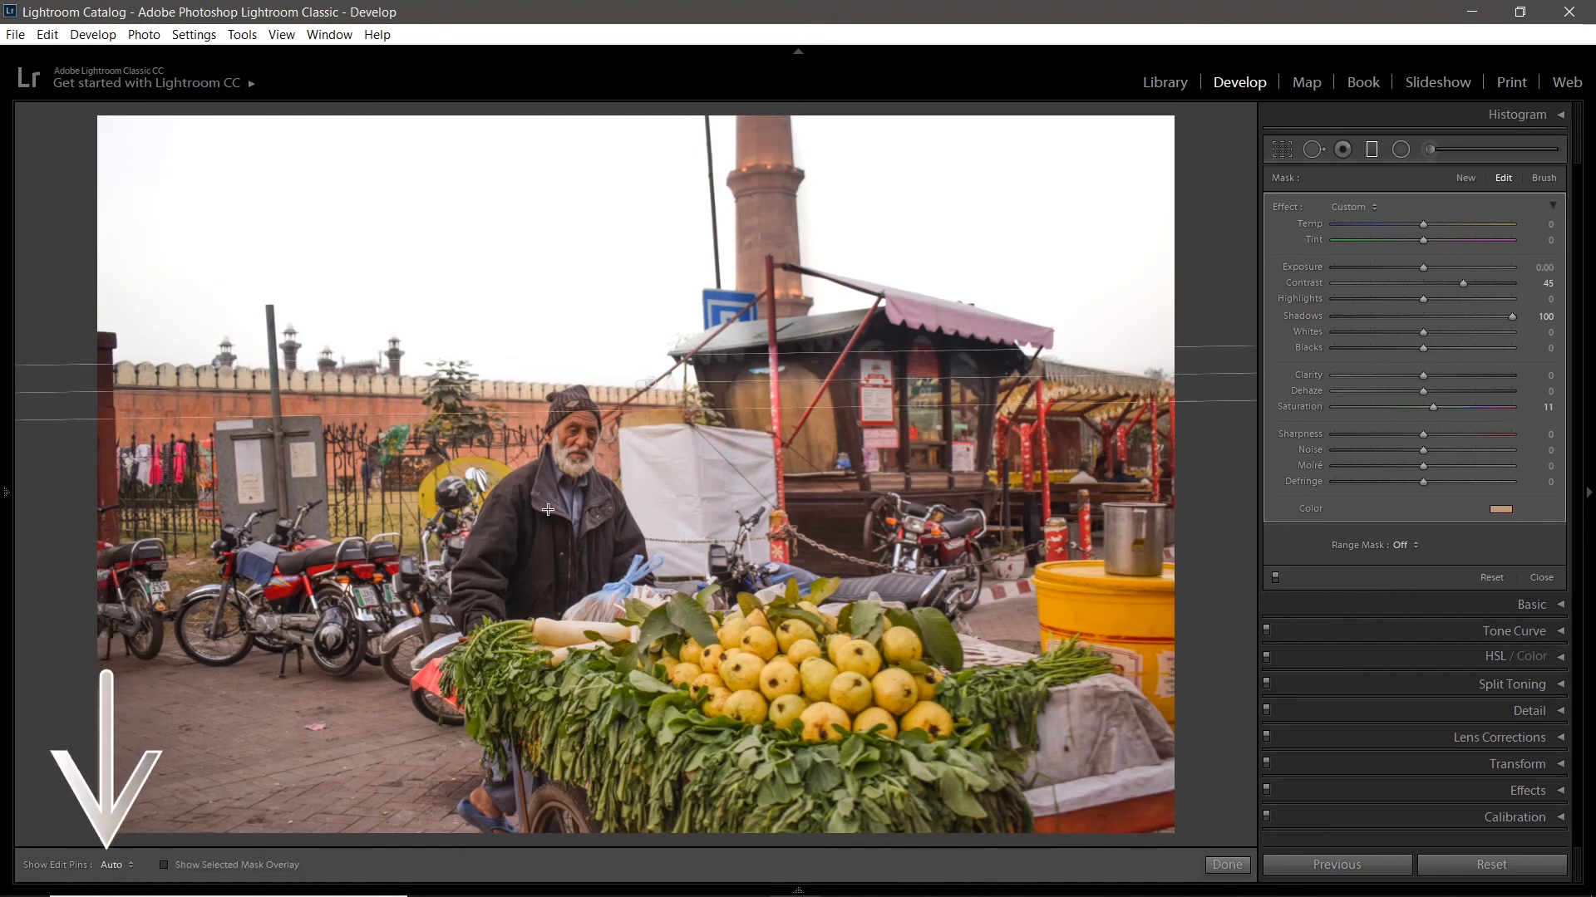
# - Try the Always display option for the graduated filter's edit pins, and end with edit pins set to Never
pyautogui.click(116, 865)
pyautogui.click(108, 811)
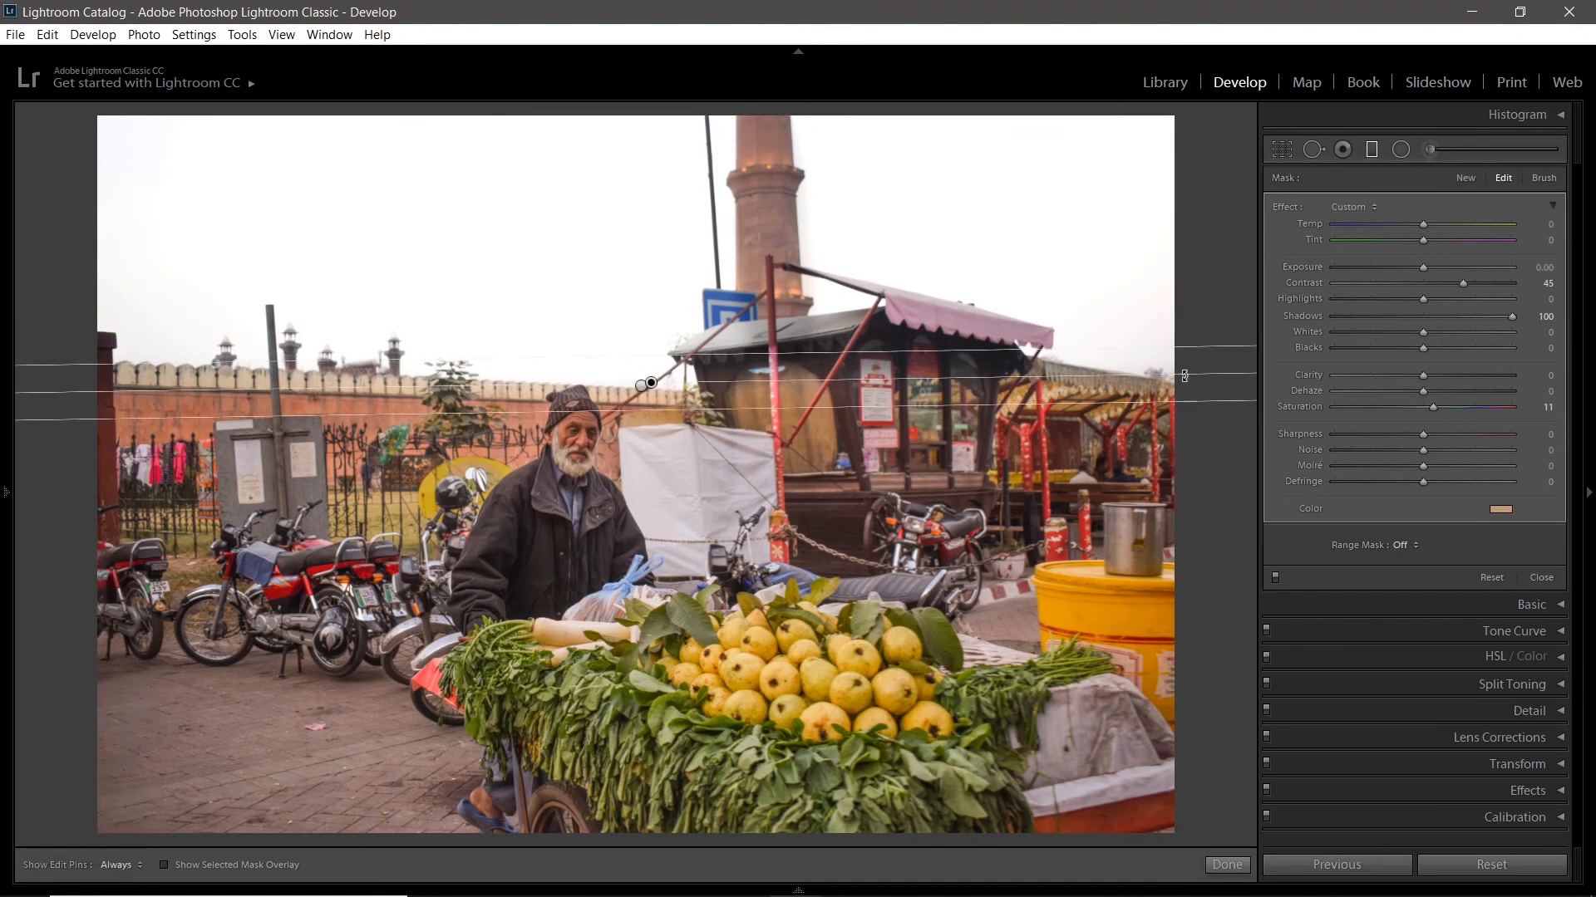
pyautogui.click(116, 865)
pyautogui.click(110, 826)
pyautogui.click(143, 867)
pyautogui.click(121, 842)
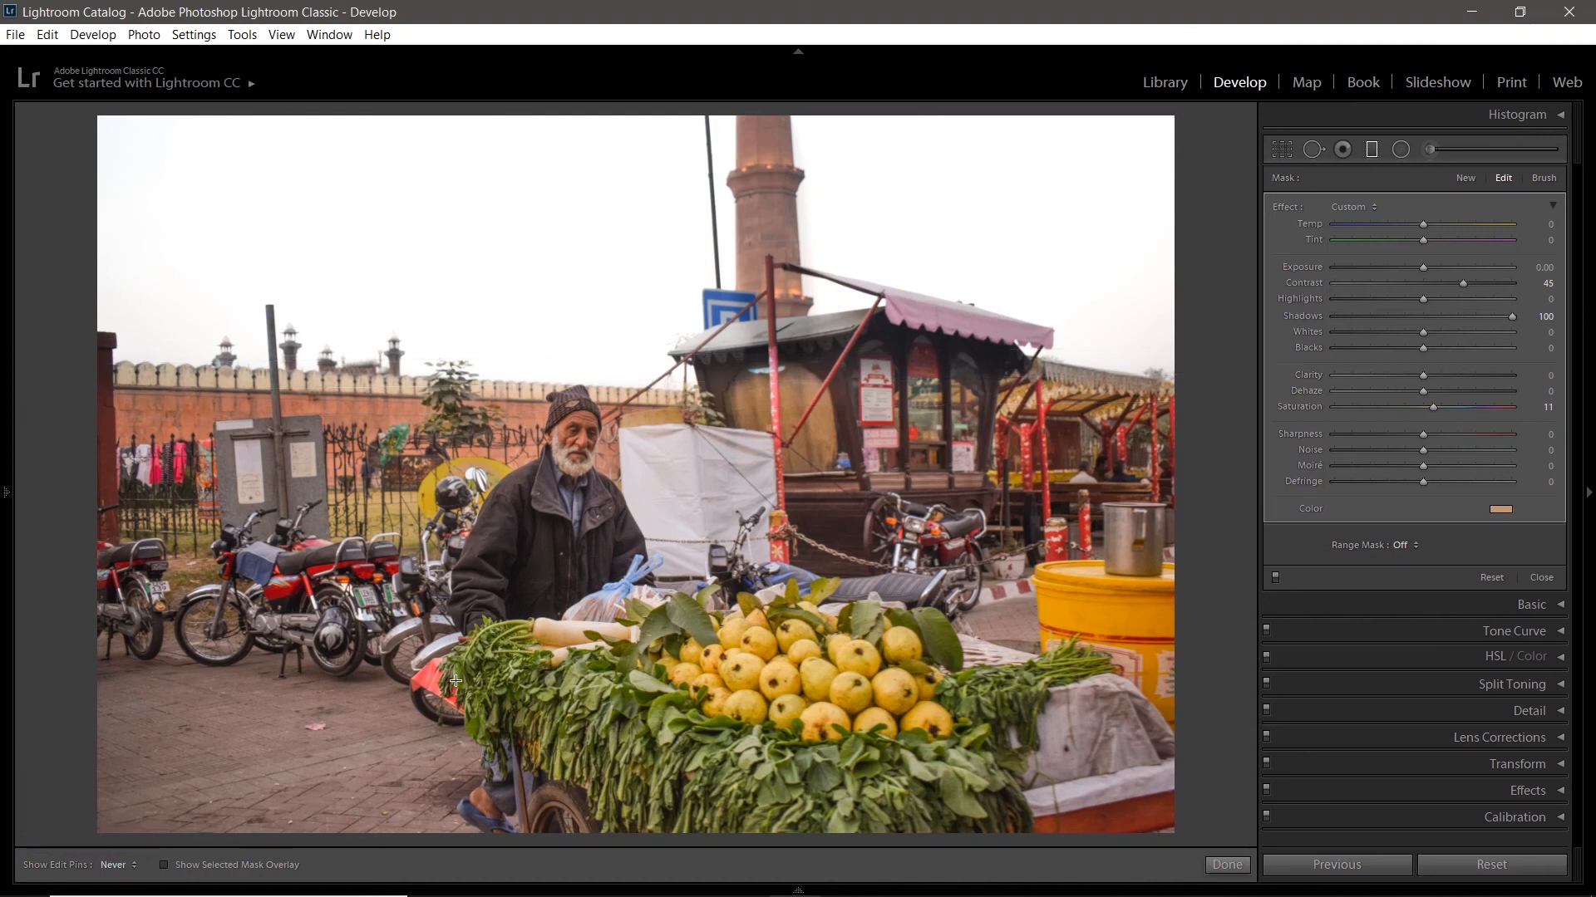
# - Review the graduated filter's list of effect presets without picking one, and close the Graduated Filter tool
pyautogui.click(1374, 207)
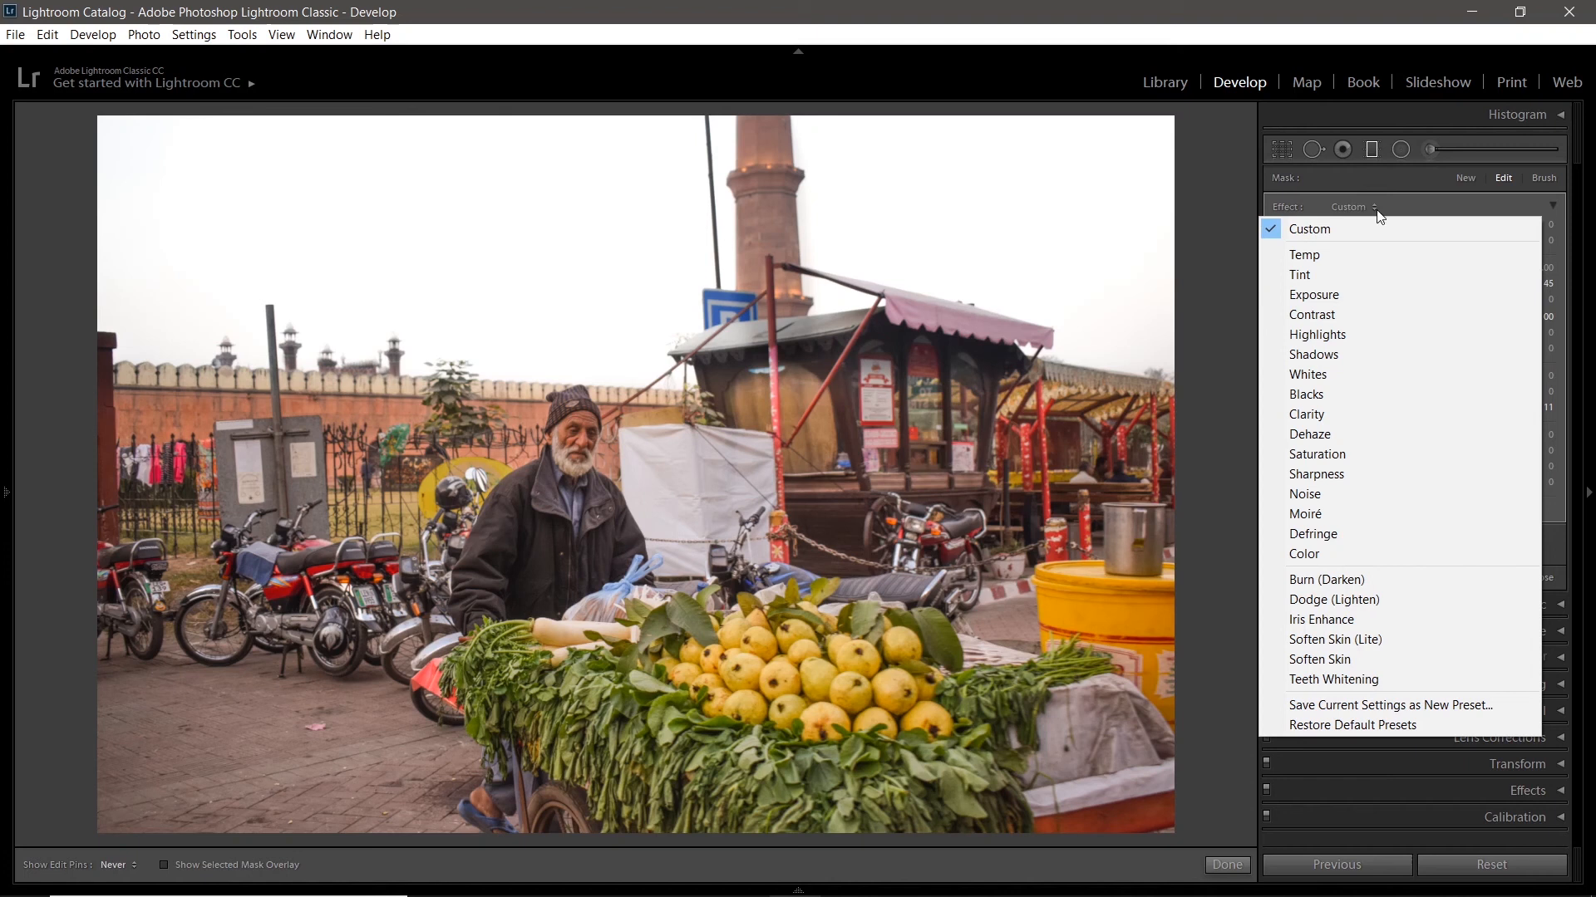
pyautogui.click(1386, 181)
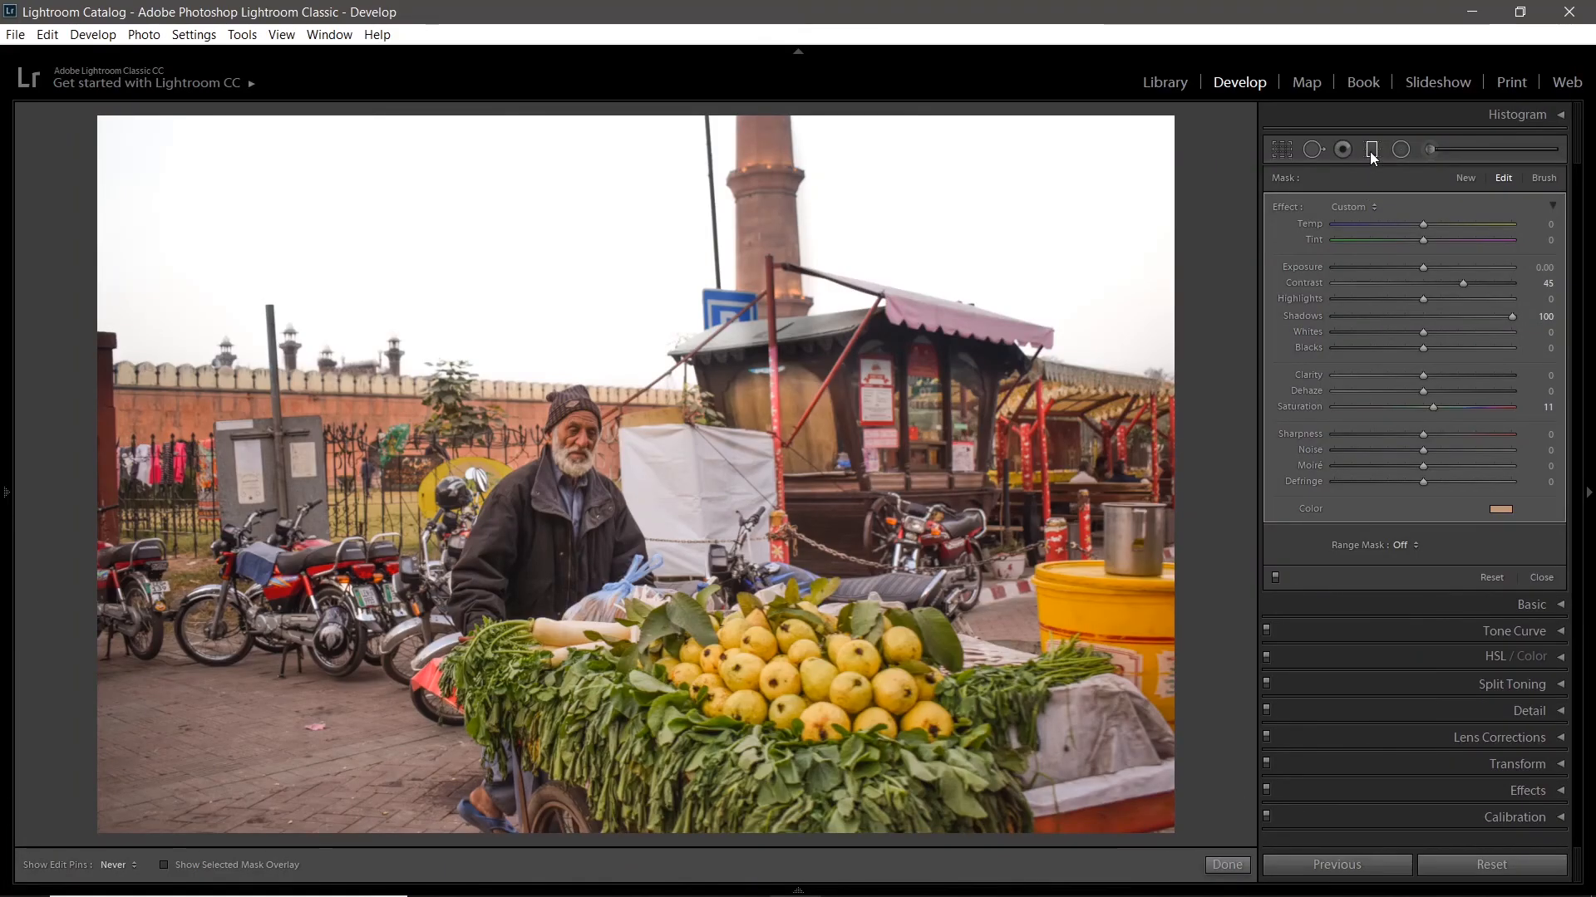
pyautogui.click(1371, 150)
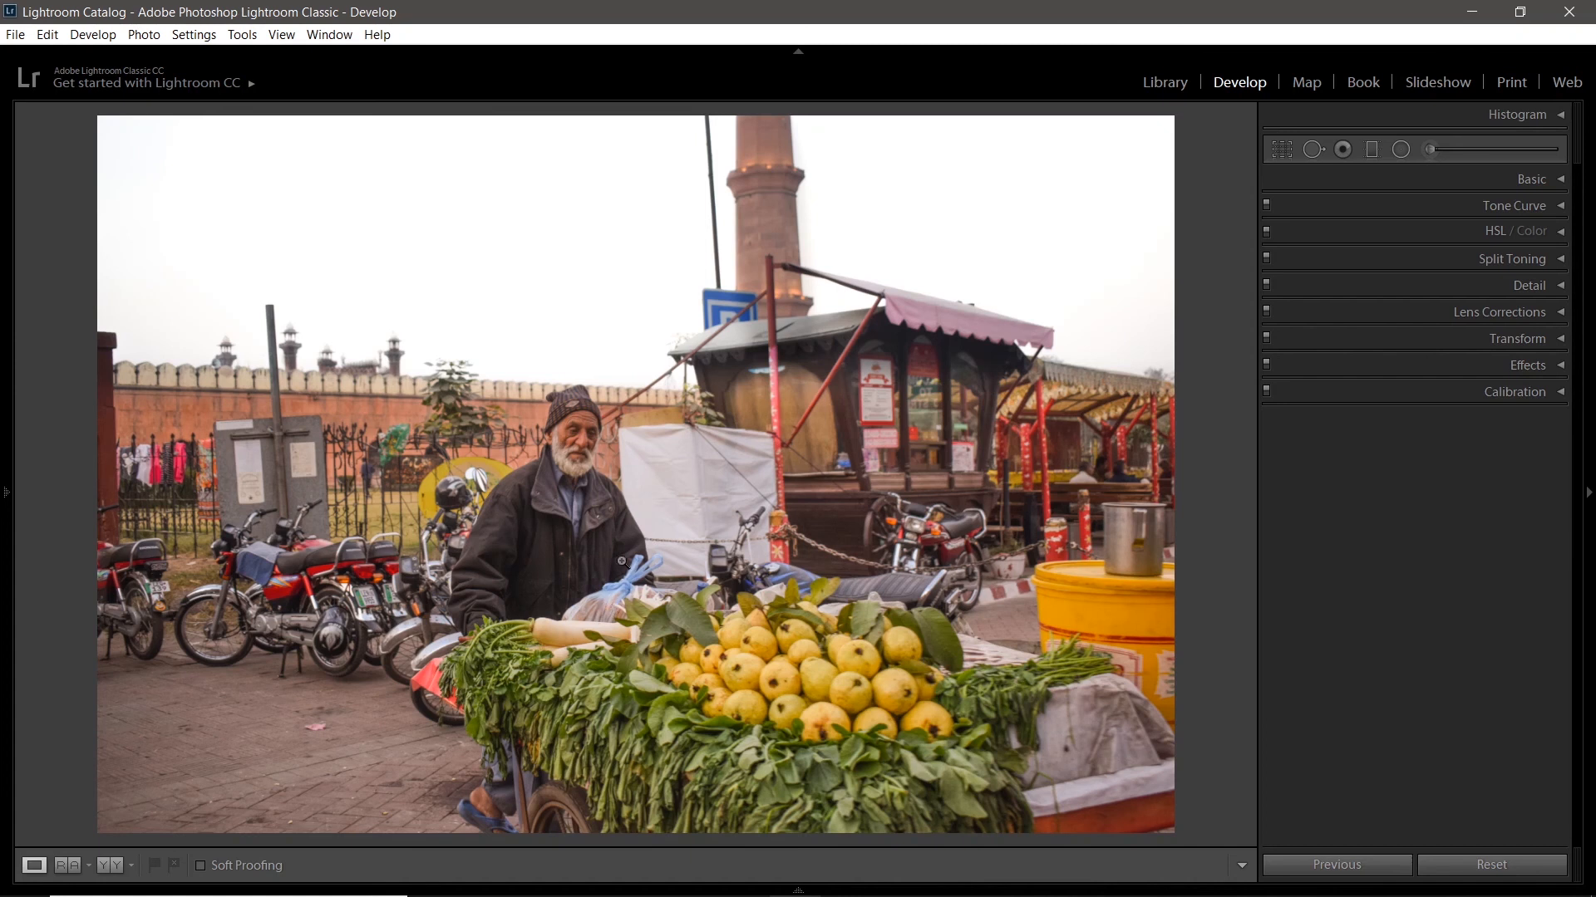
# - Compare the edited photo with the original, first side by side and with the full-size Before view, ending on the edited version
pyautogui.press('y')
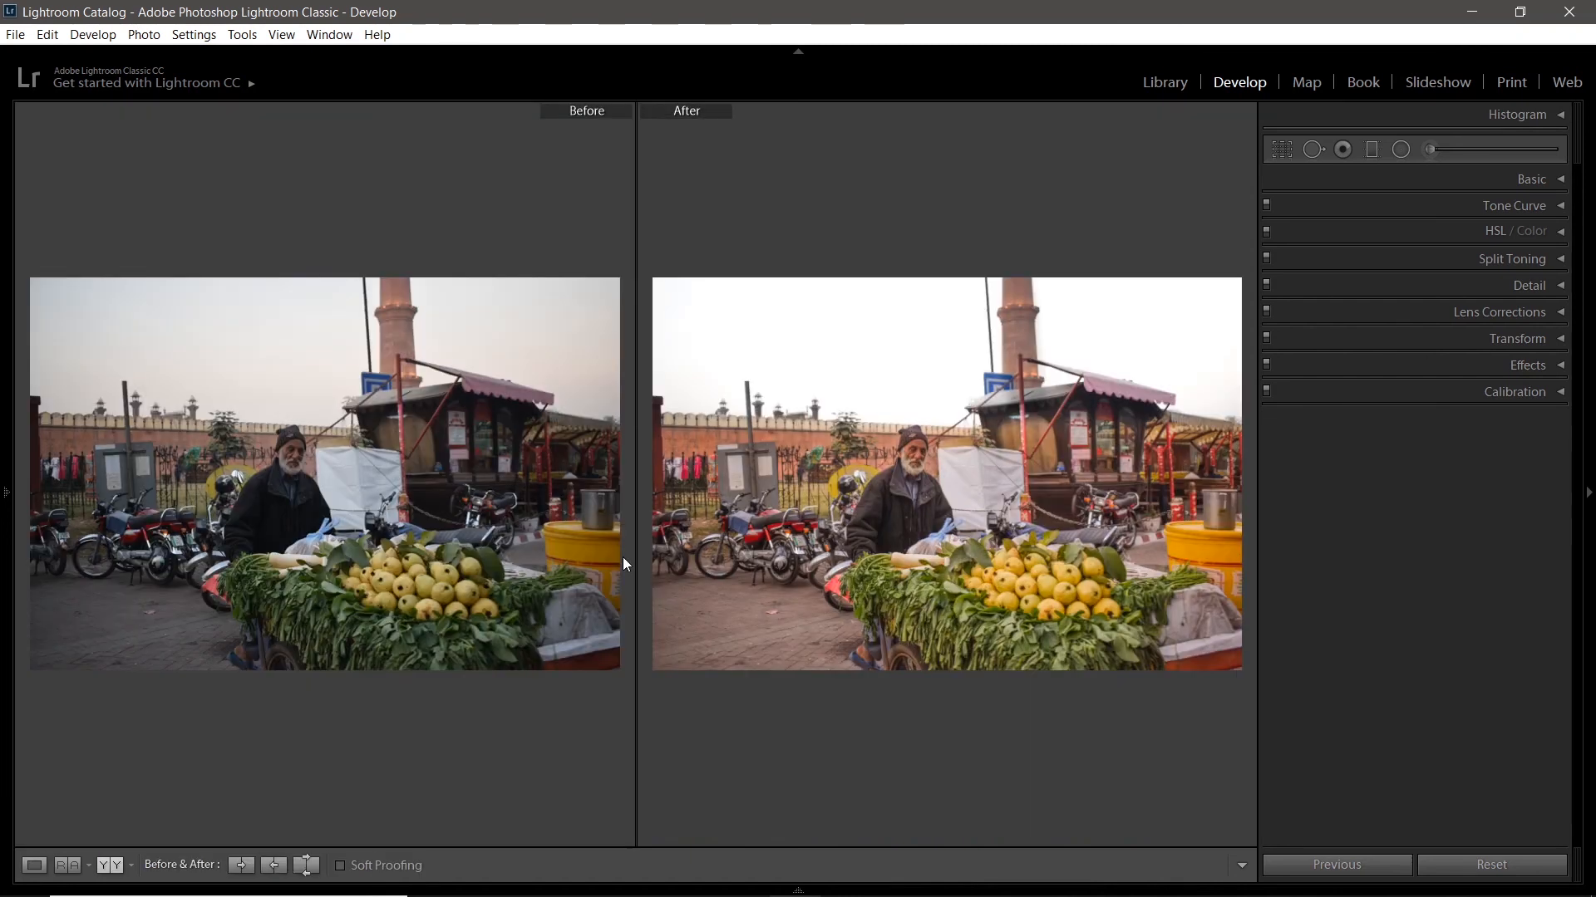
pyautogui.press('y')
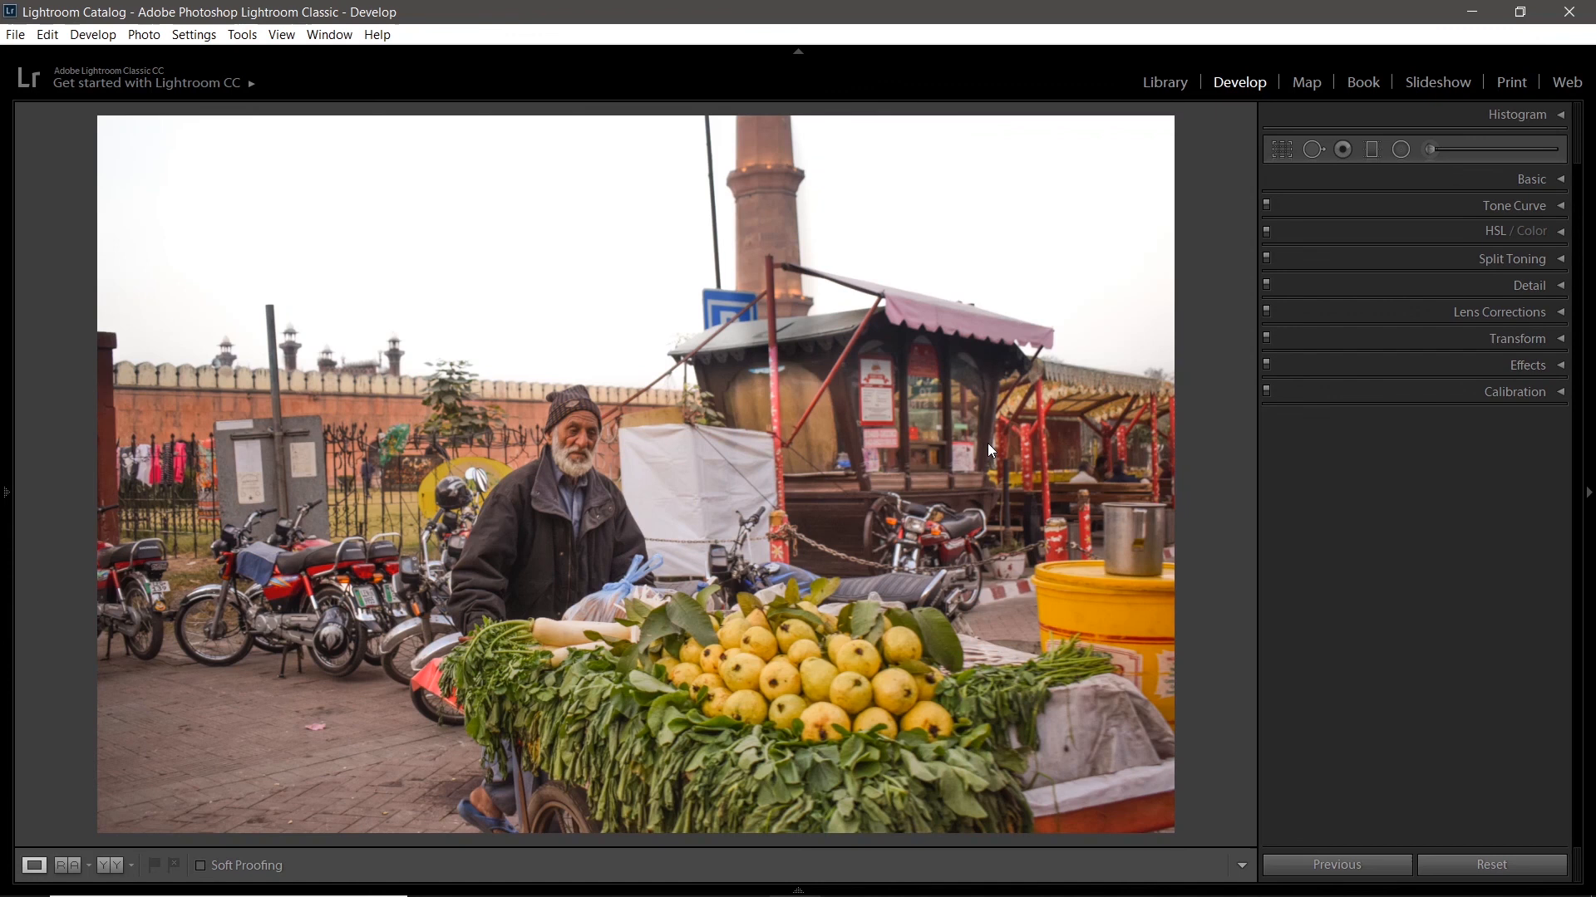
pyautogui.press('\\')
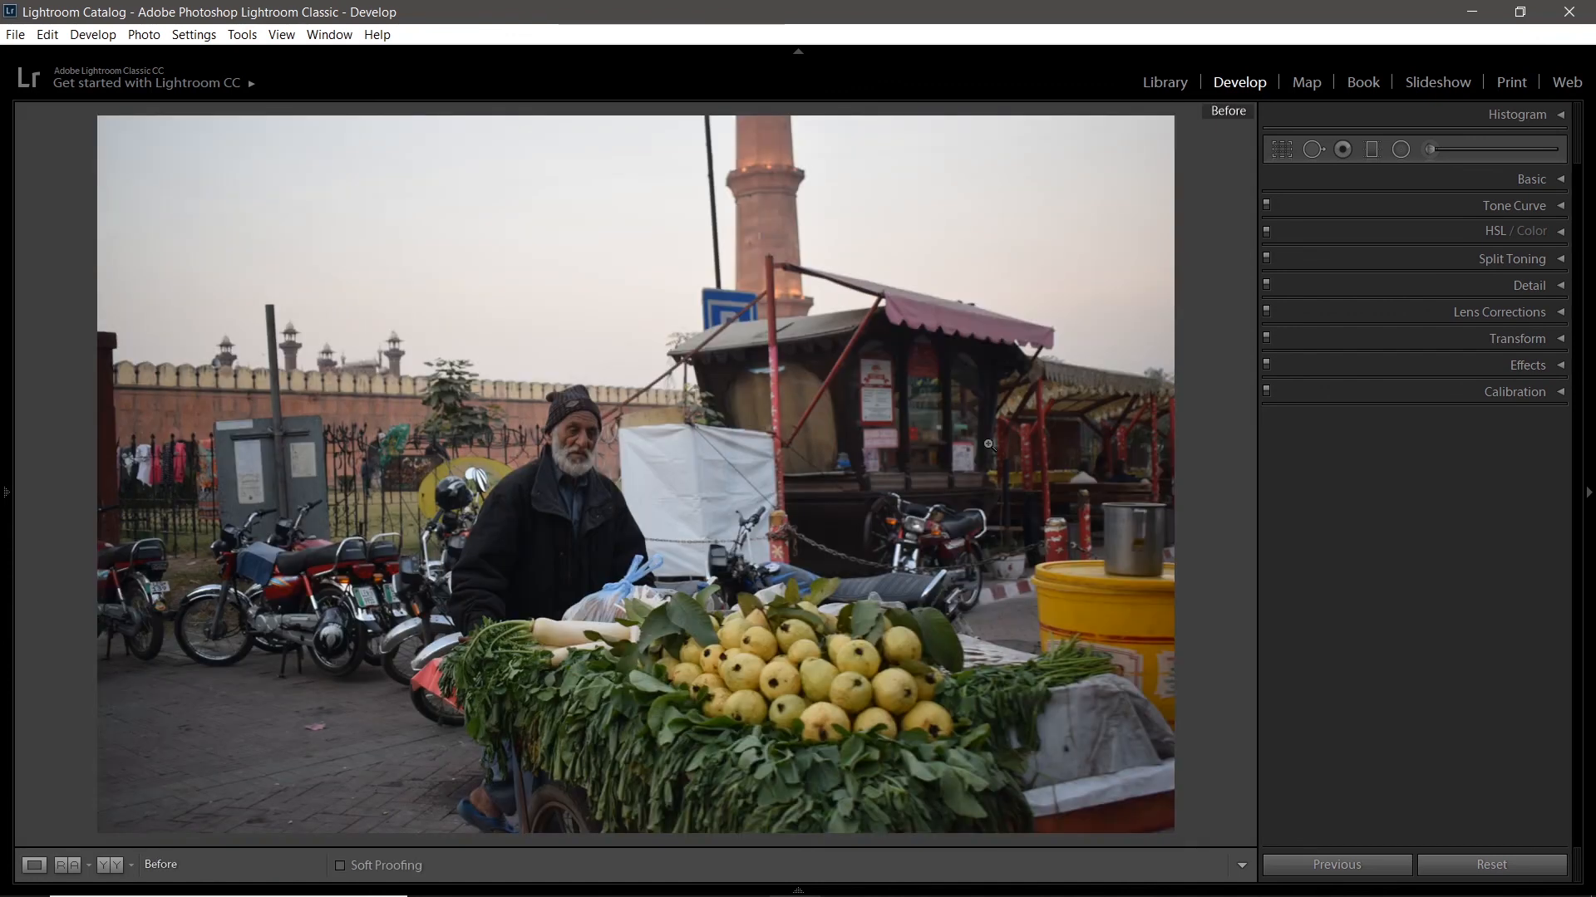
pyautogui.press('\\')
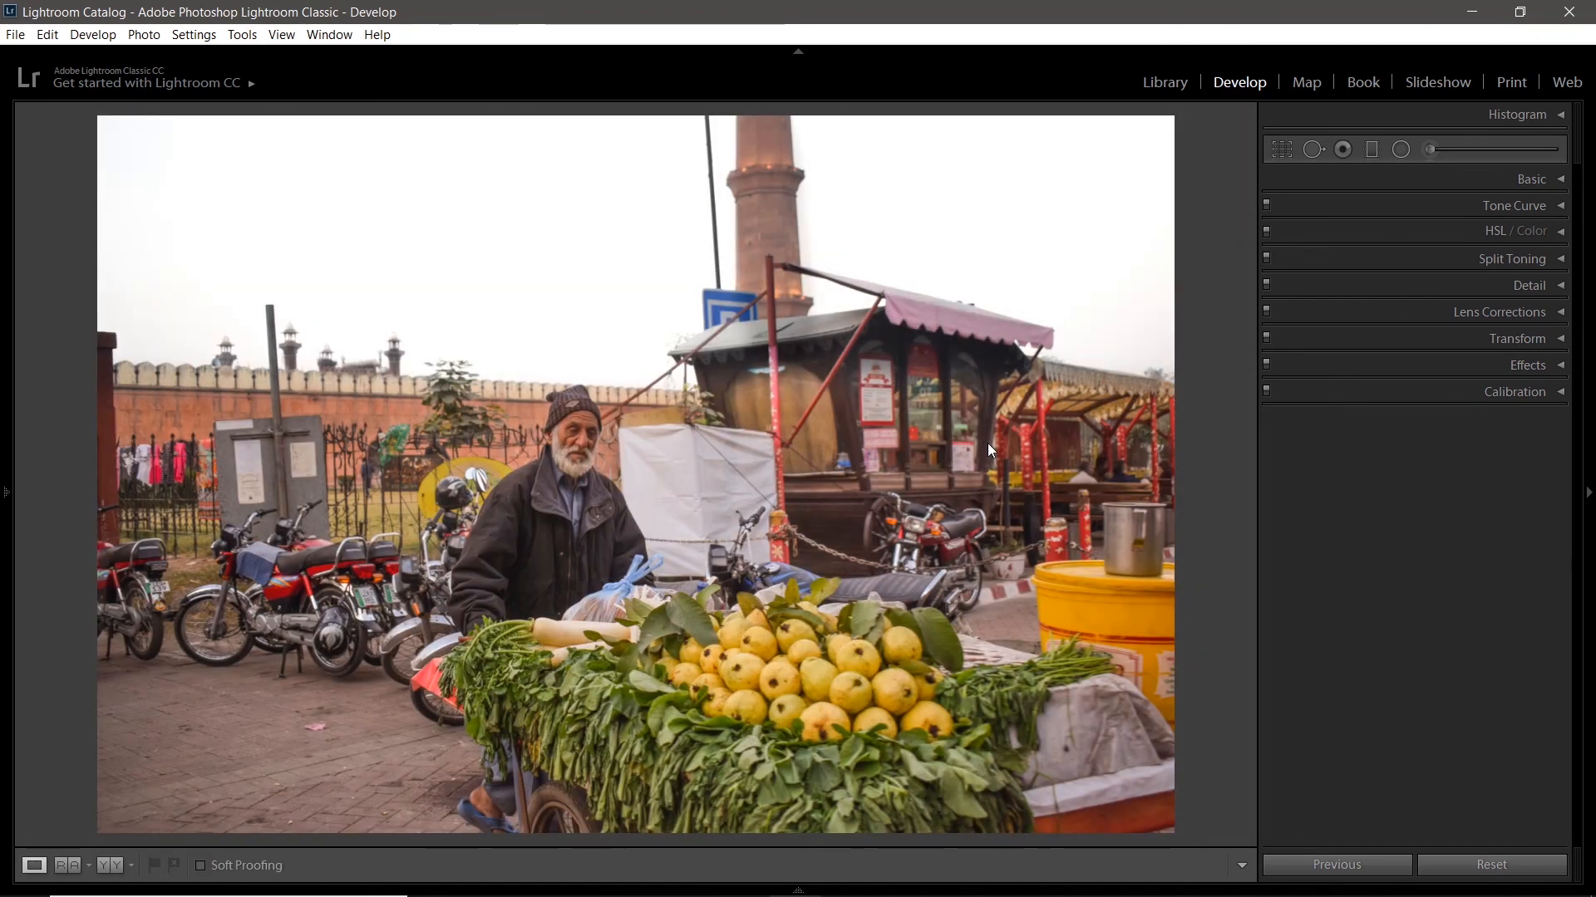